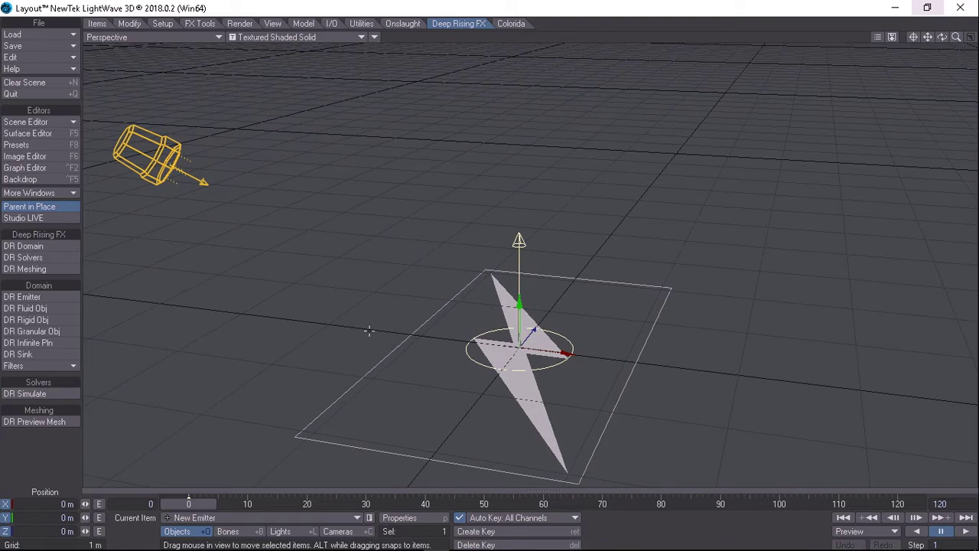
- Load the pipe object from the Full Models folder into the scene
click(61, 36)
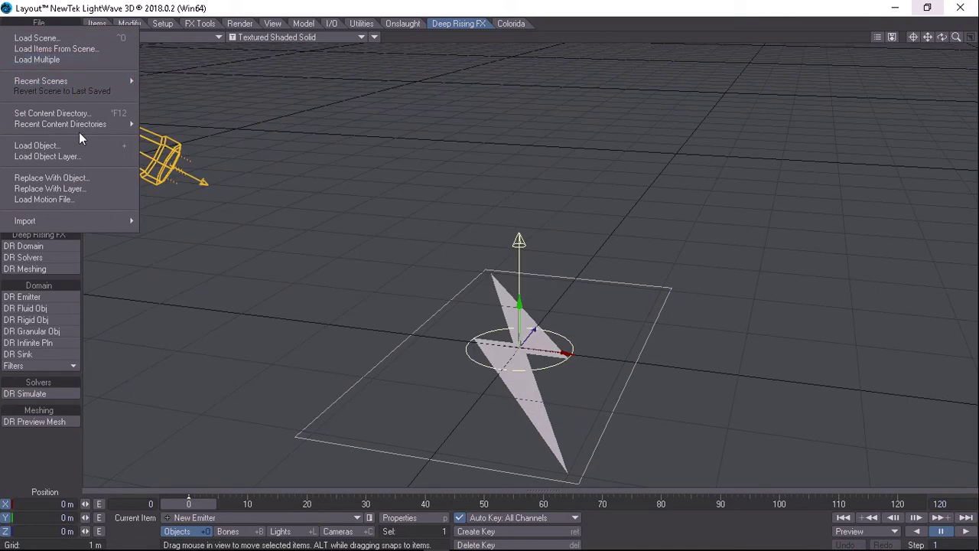
click(77, 144)
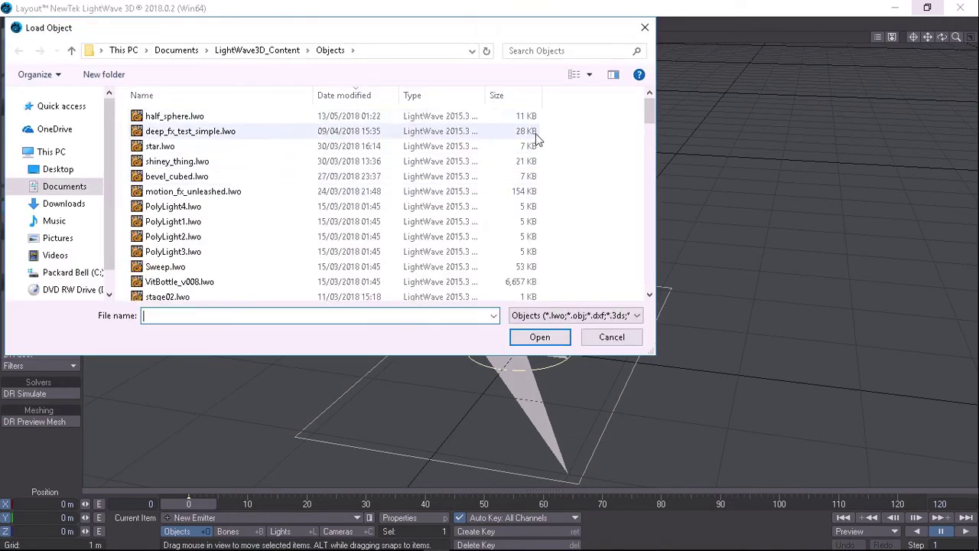
scroll(494, 158, down, 15)
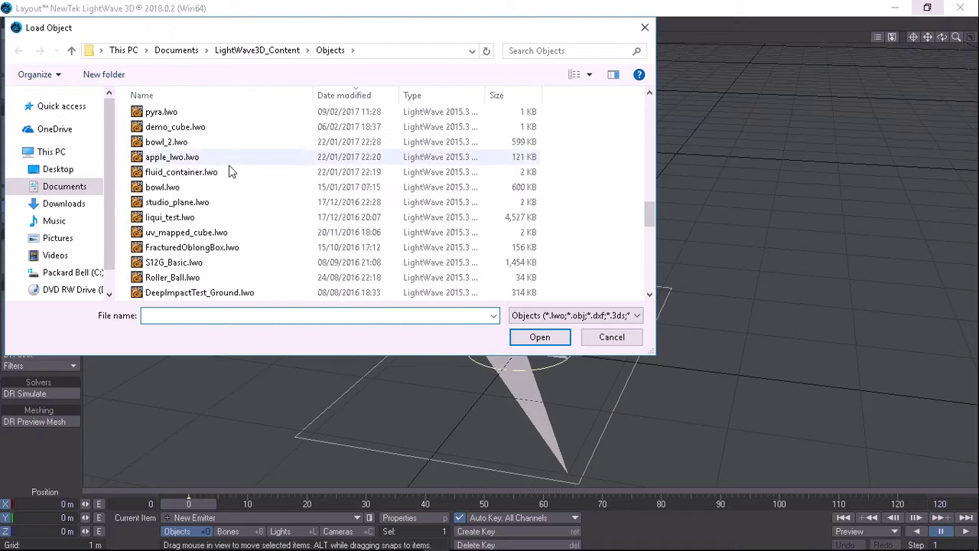
scroll(228, 176, down, 4)
double_click(206, 158)
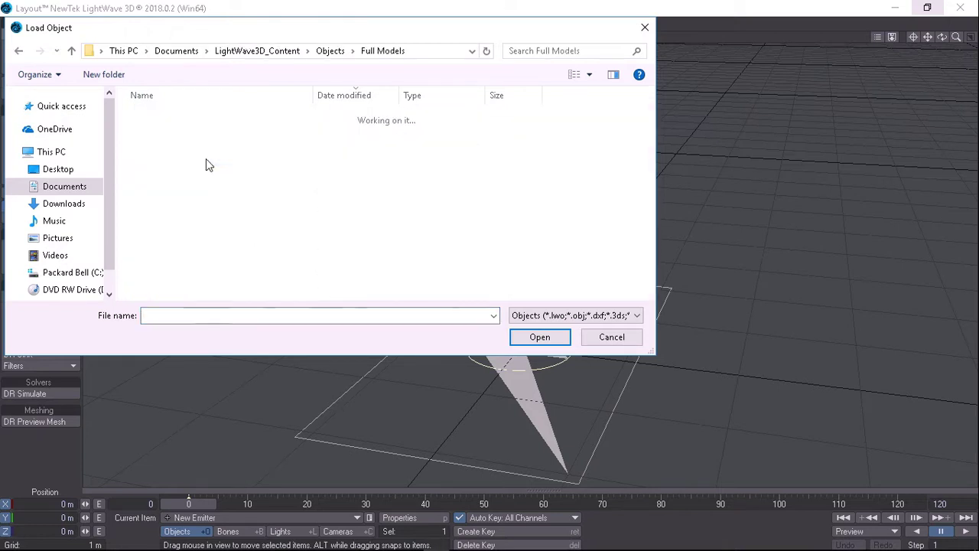
double_click(202, 118)
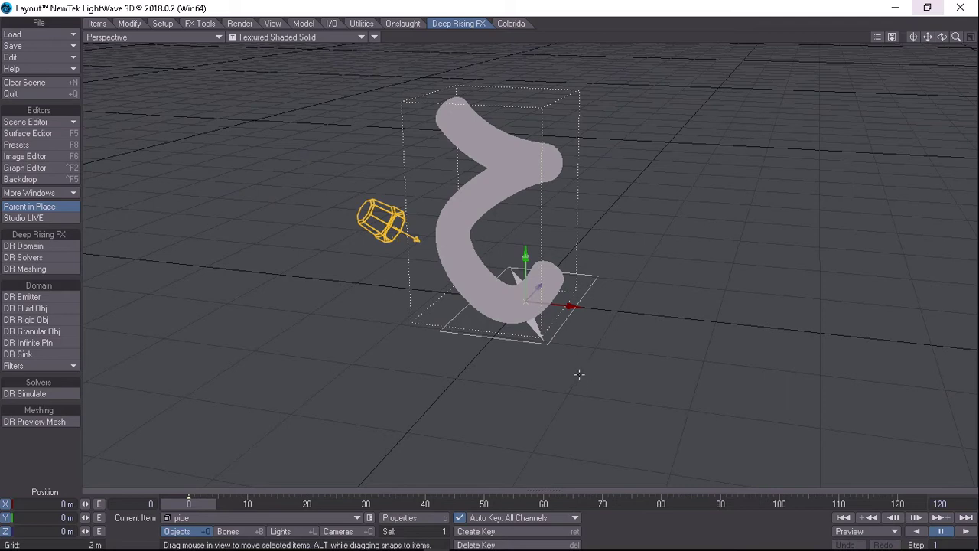
scroll(573, 321, up, 3)
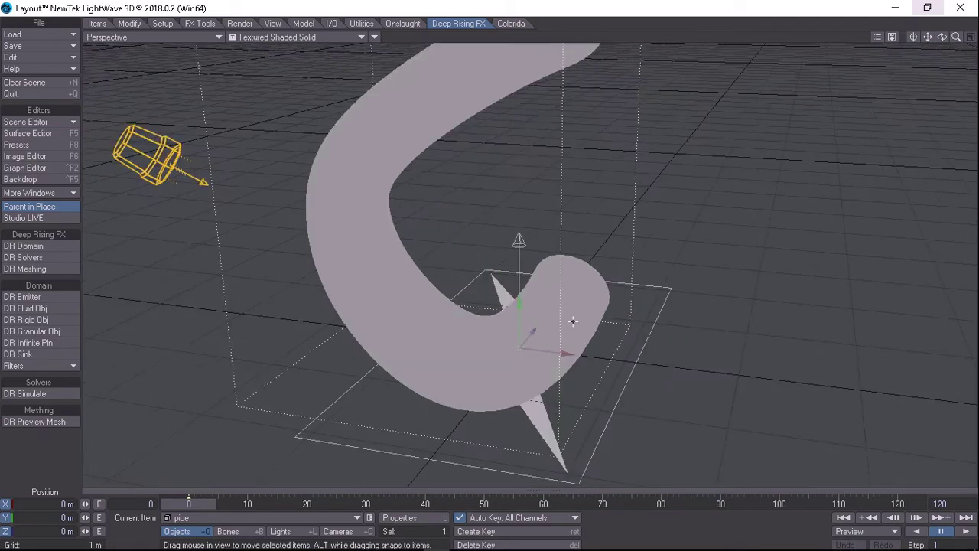
- Examine the pipe's mesh in Textured Shaded Solid Wireframe display and return the viewport to Textured Shaded Solid
click(346, 36)
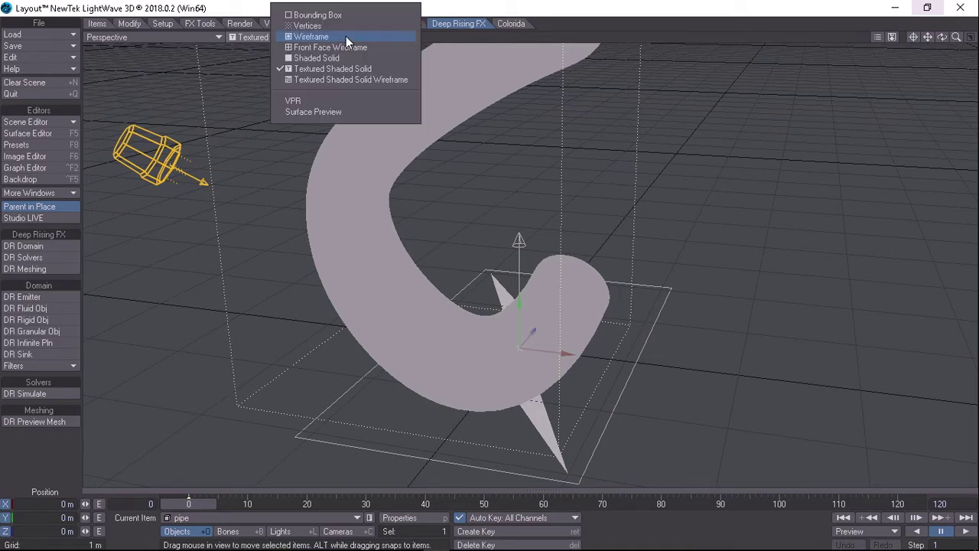
click(344, 78)
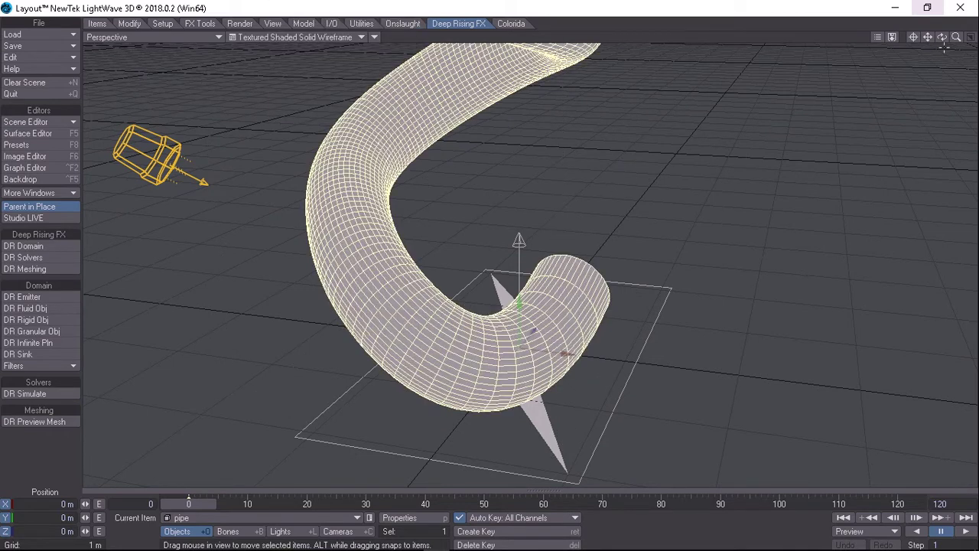
mouse_move(942, 38)
mouse_down()
mouse_move(921, 104)
mouse_move(711, 6)
mouse_move(952, 100)
mouse_move(898, 148)
mouse_move(962, 214)
mouse_move(954, 208)
mouse_up()
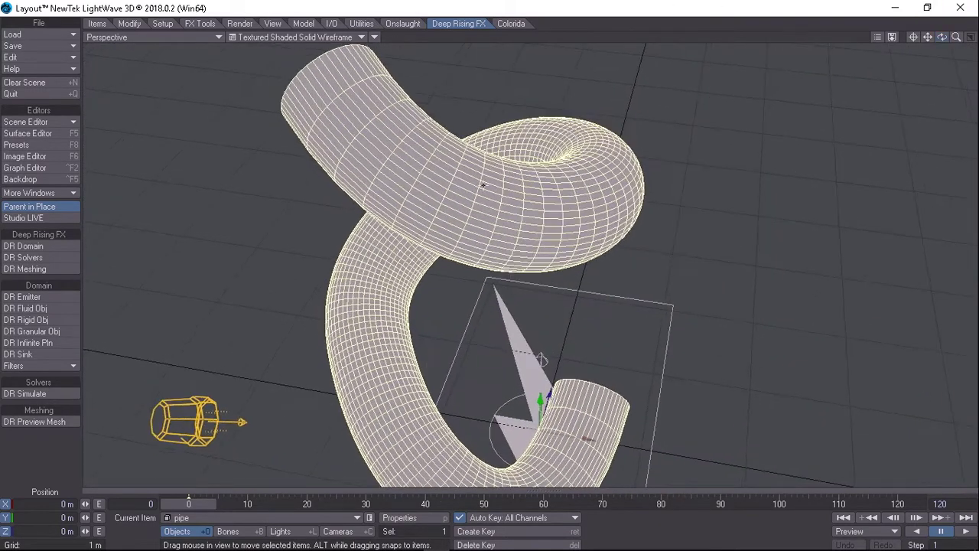
click(315, 42)
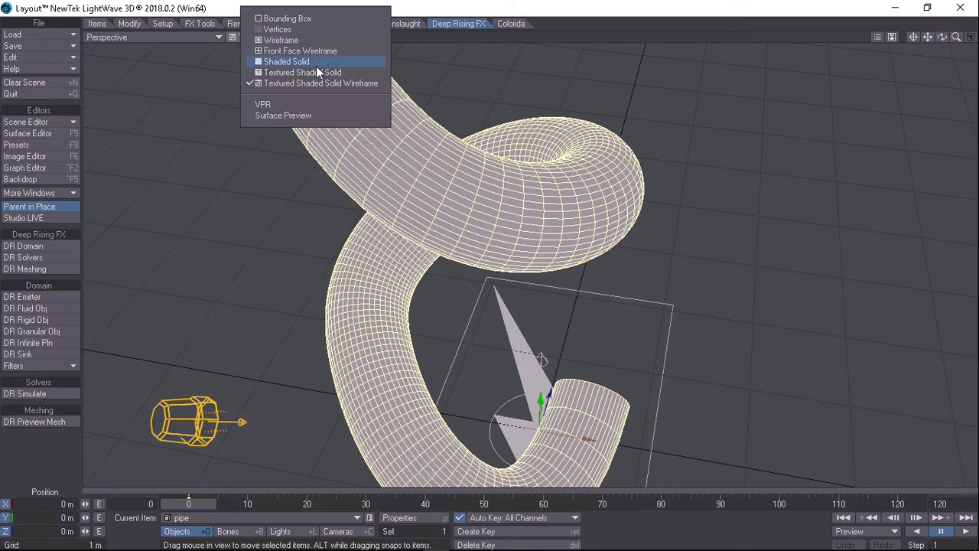
click(316, 71)
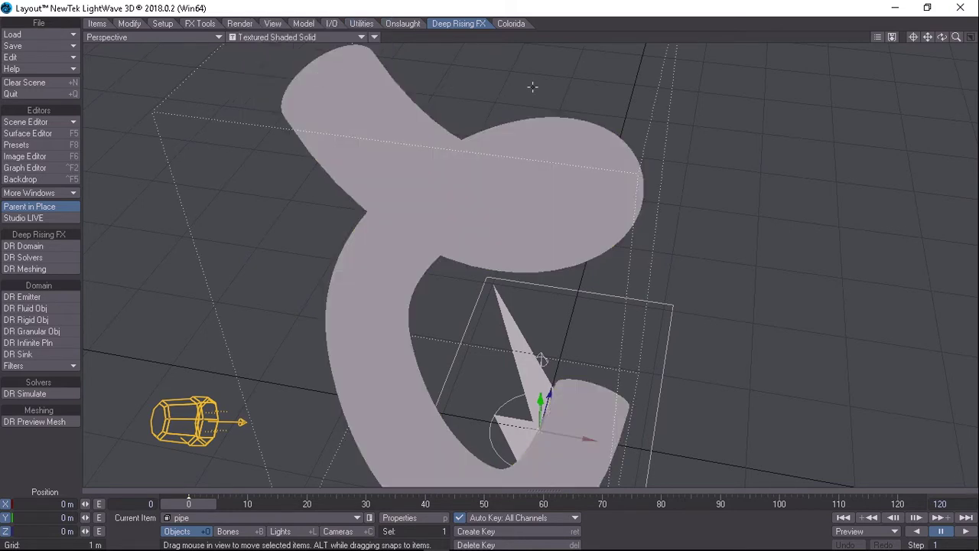
- Change the pipe surface's material from Standard to Principled BSDF
drag(957, 38, 898, 51)
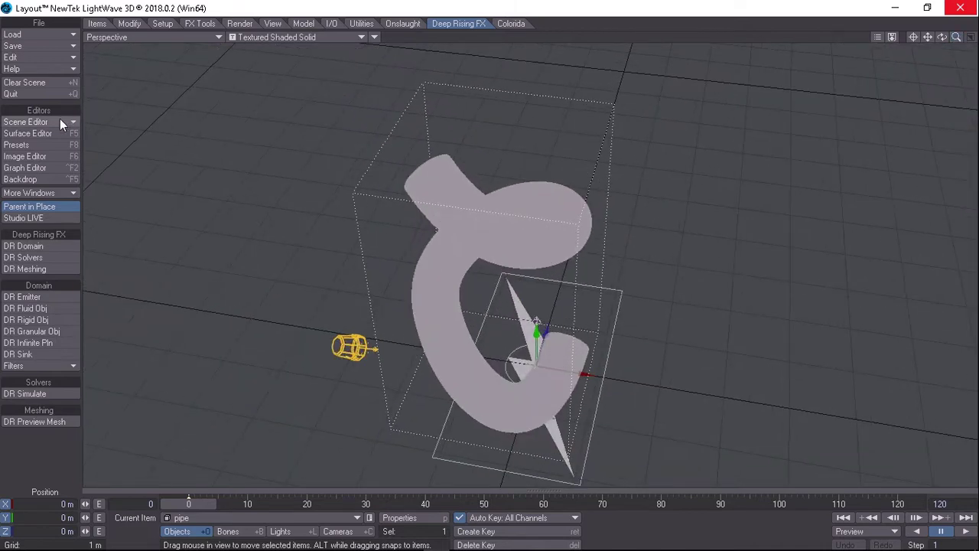
click(45, 131)
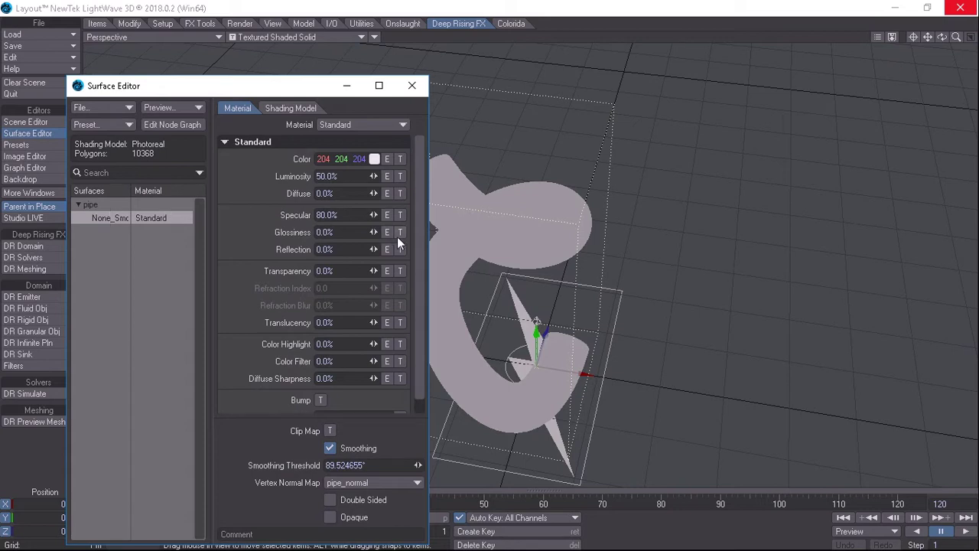
click(358, 124)
click(362, 81)
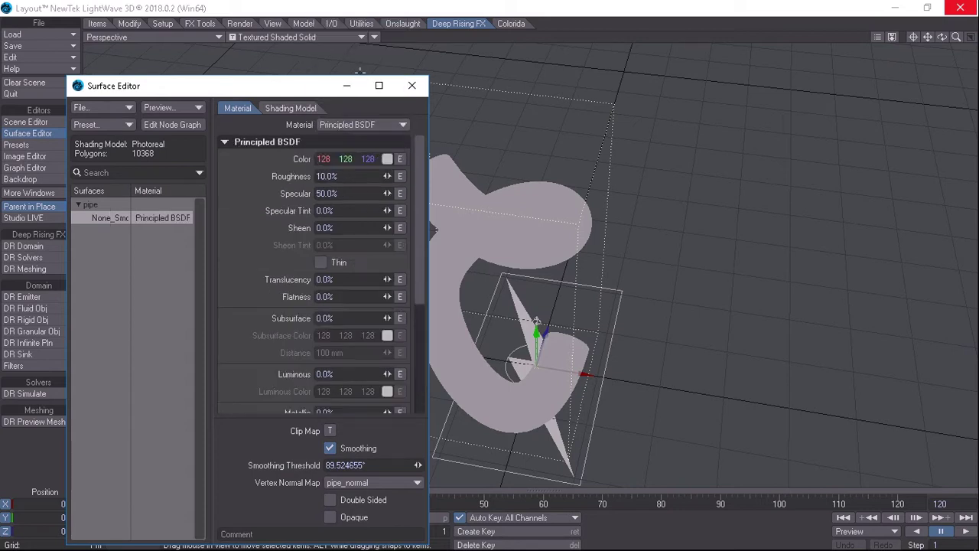
click(412, 86)
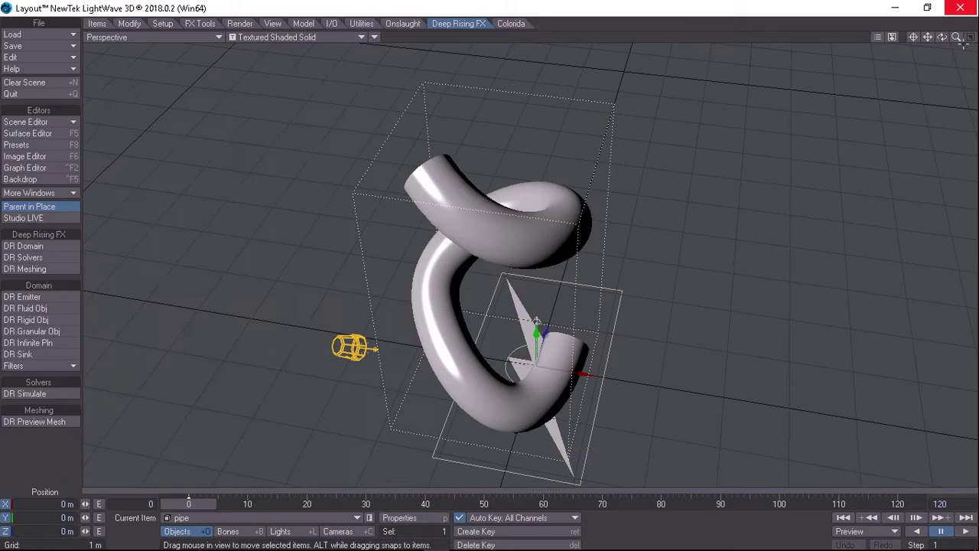
- Rotate the pipe in heading to about 50°
drag(941, 38, 667, 397)
key(y)
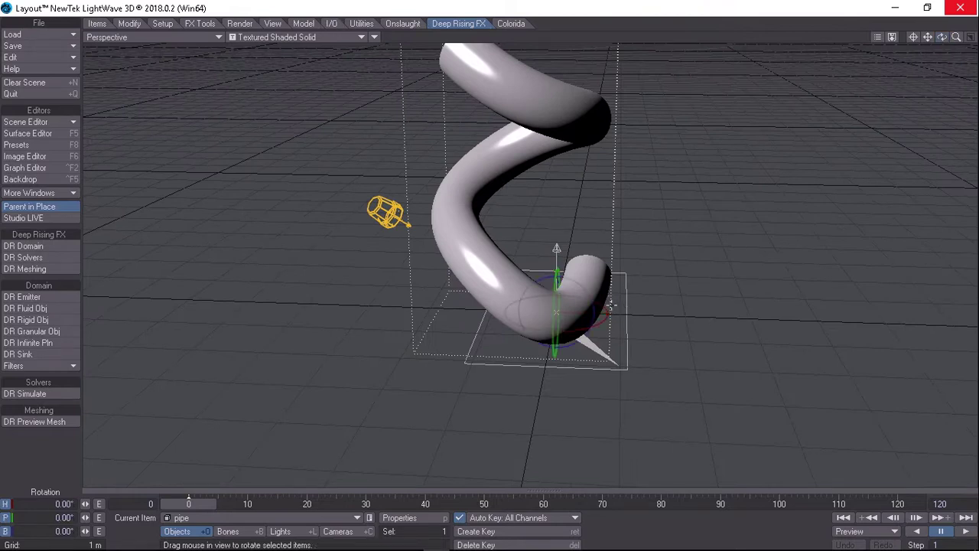
drag(610, 306, 899, 239)
drag(956, 38, 924, 44)
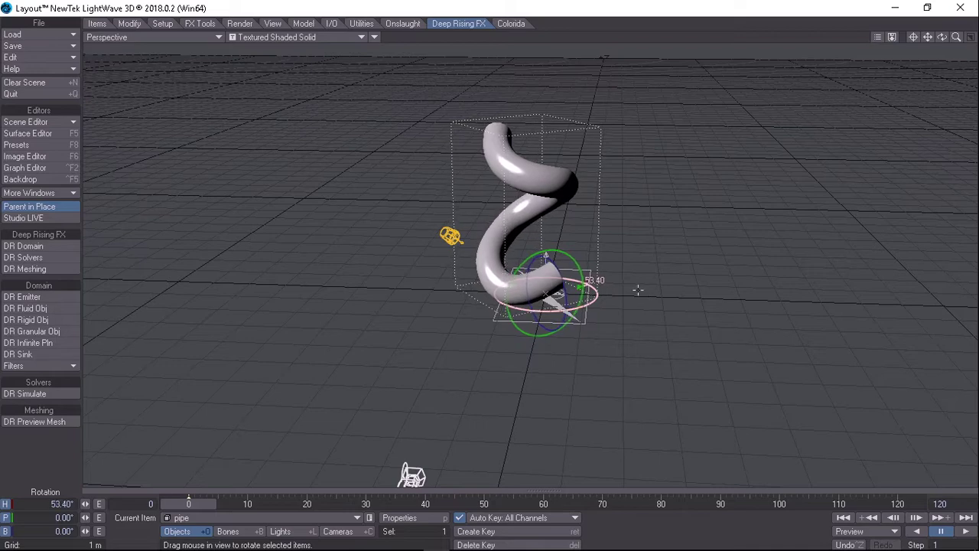
drag(942, 37, 2, 229)
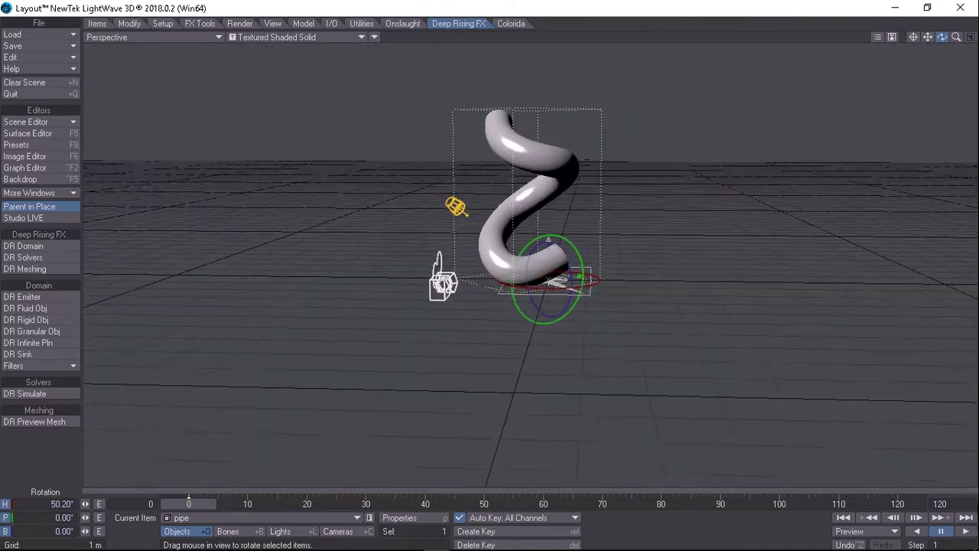
- Scale the pipe down uniformly to about 0.7
key(shift+h)
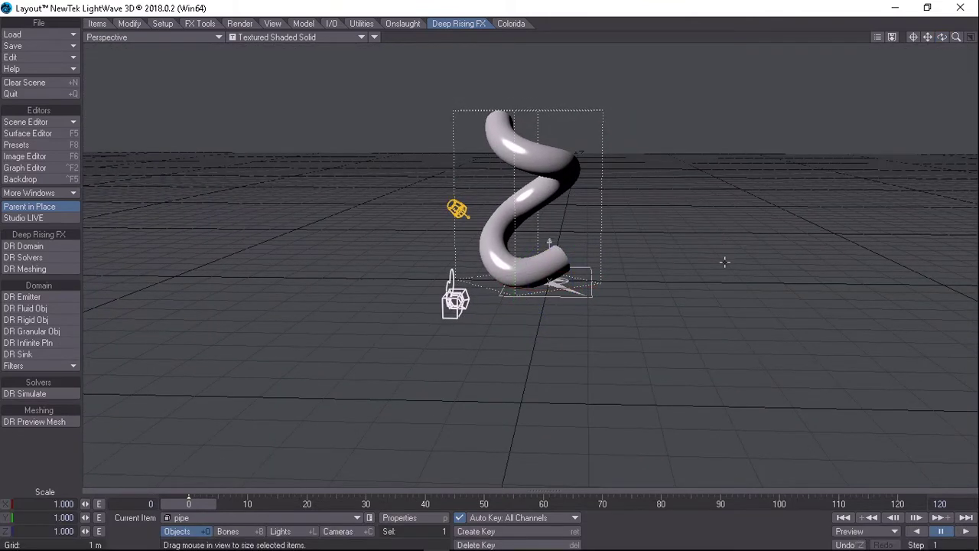
drag(702, 285, 586, 375)
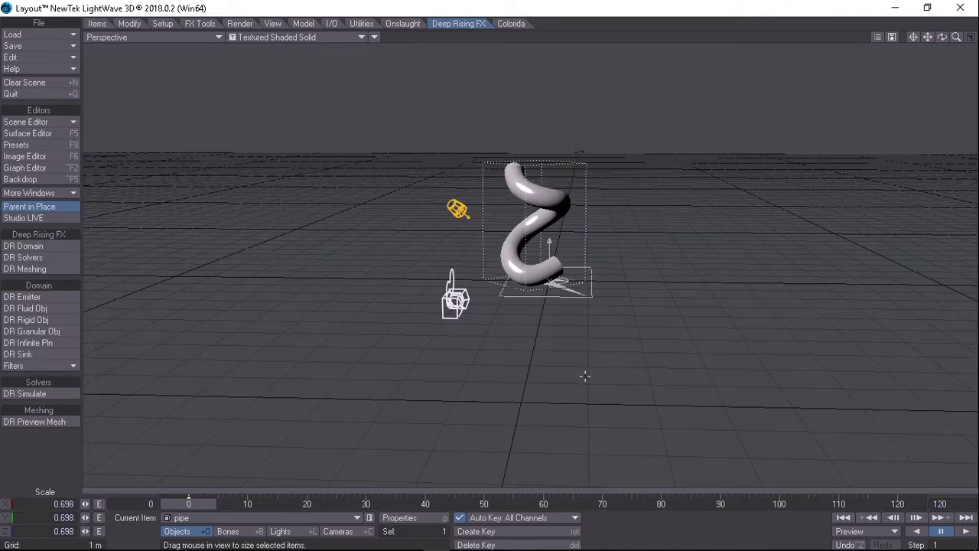
scroll(703, 207, up, 3)
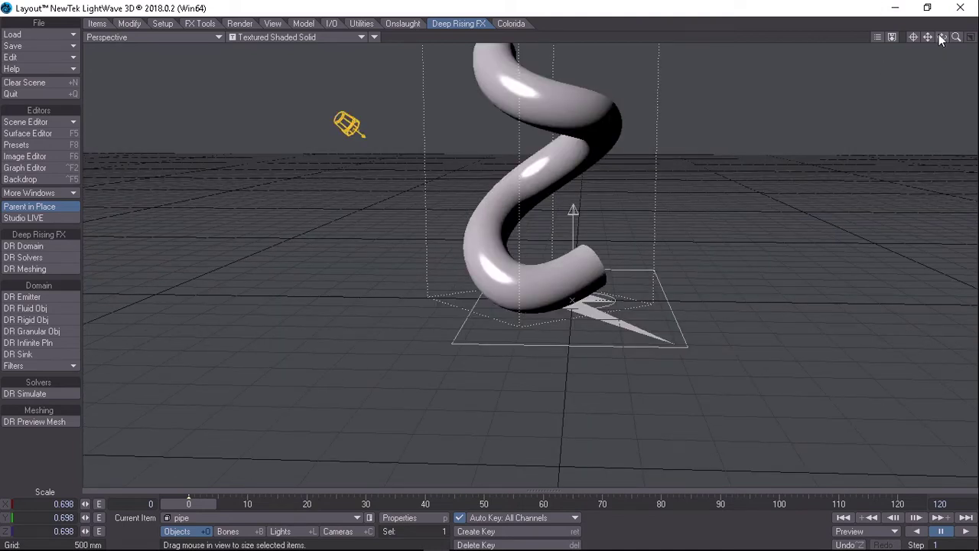
- Select the New Emitter and raise it to the upper end of the pipe
drag(929, 37, 769, 61)
click(507, 259)
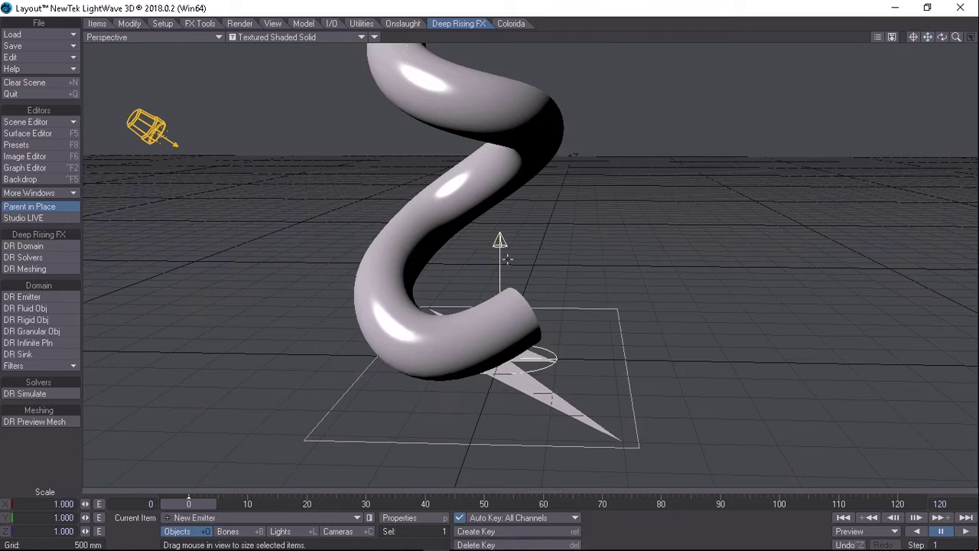
key(t)
drag(507, 317, 519, 146)
drag(956, 37, 306, 69)
drag(722, 272, 514, 262)
- Tilt the emitter toward the pipe's upper opening and shift it to about X -261 mm, Y 2.22 m, Z 929 mm
key(y)
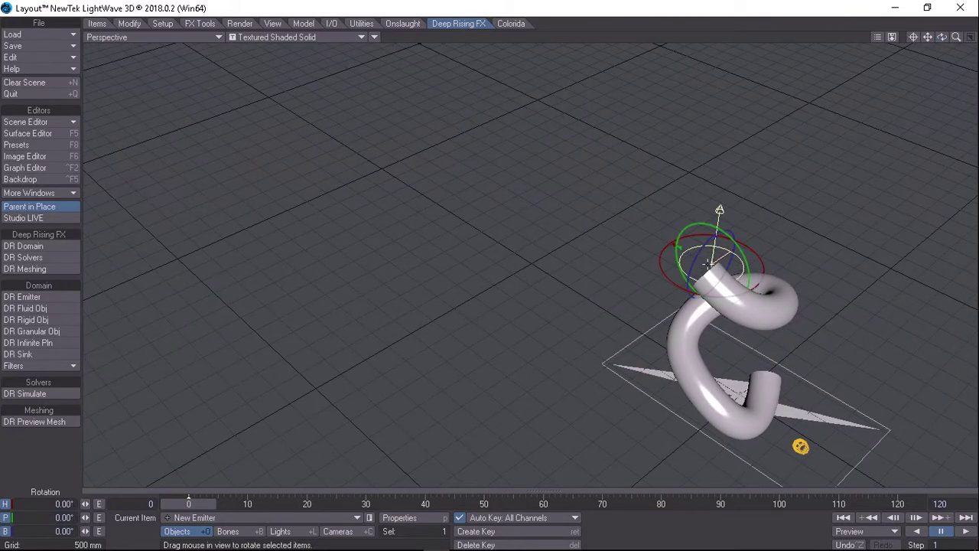
drag(707, 225, 192, 205)
key(h)
key(t)
drag(745, 234, 697, 234)
- Set the viewport layout to Double Vertical
click(375, 38)
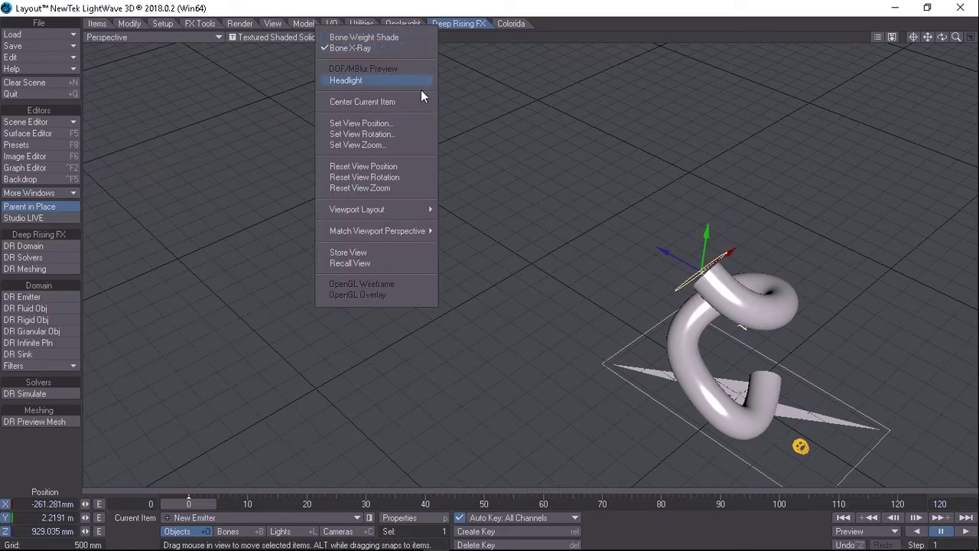
mouse_move(425, 217)
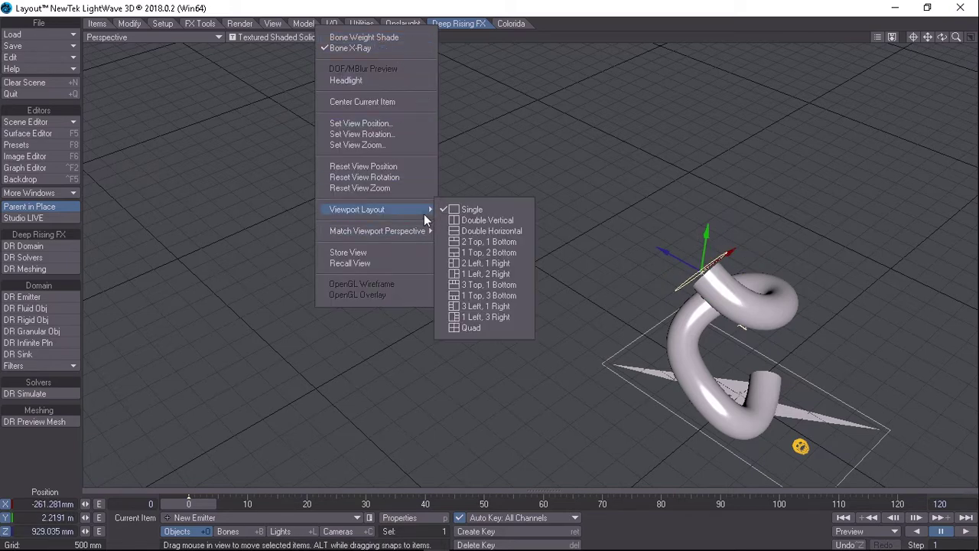
click(484, 220)
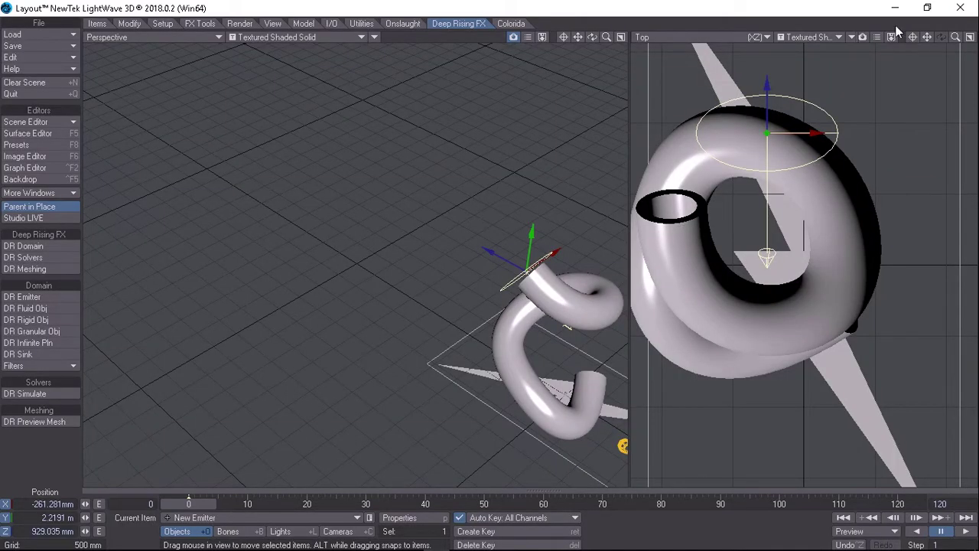
- Move the emitter over the pipe's upper opening, to about X -938 mm, Y 2.86 m, Z 626 mm
drag(593, 38, 94, 4)
drag(595, 176, 595, 150)
drag(822, 133, 726, 170)
drag(689, 89, 689, 132)
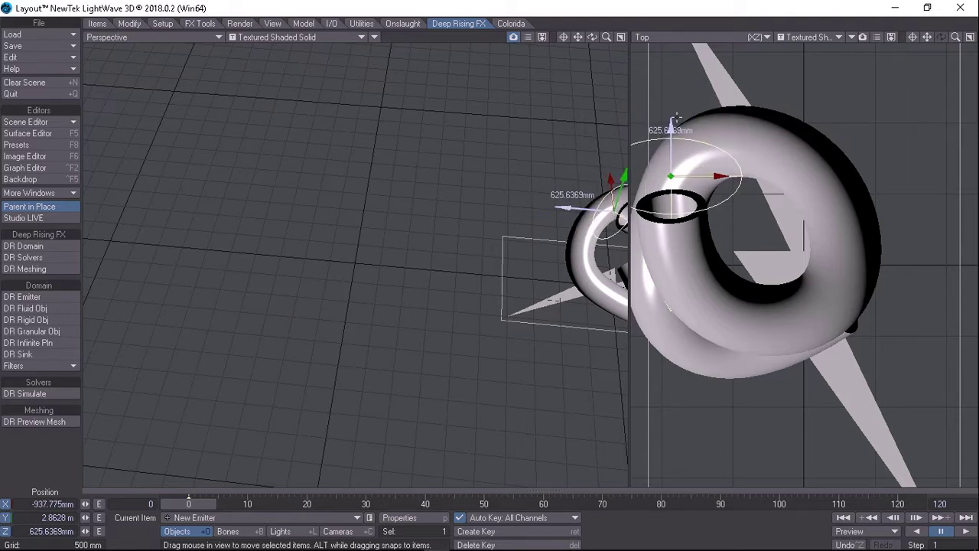
- Switch the Top viewport to the Right view and move the emitter along Z to about 506 mm
click(722, 34)
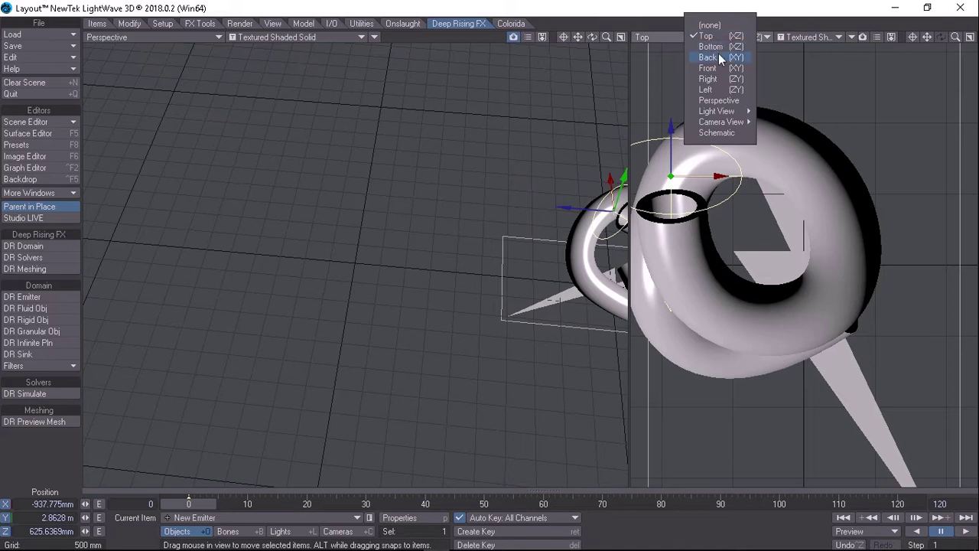
click(715, 60)
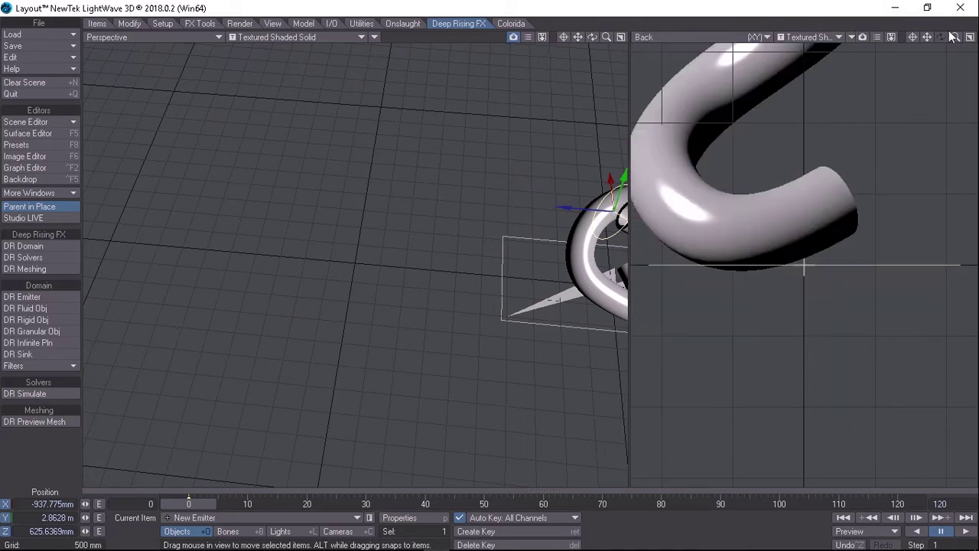
drag(956, 40, 813, 43)
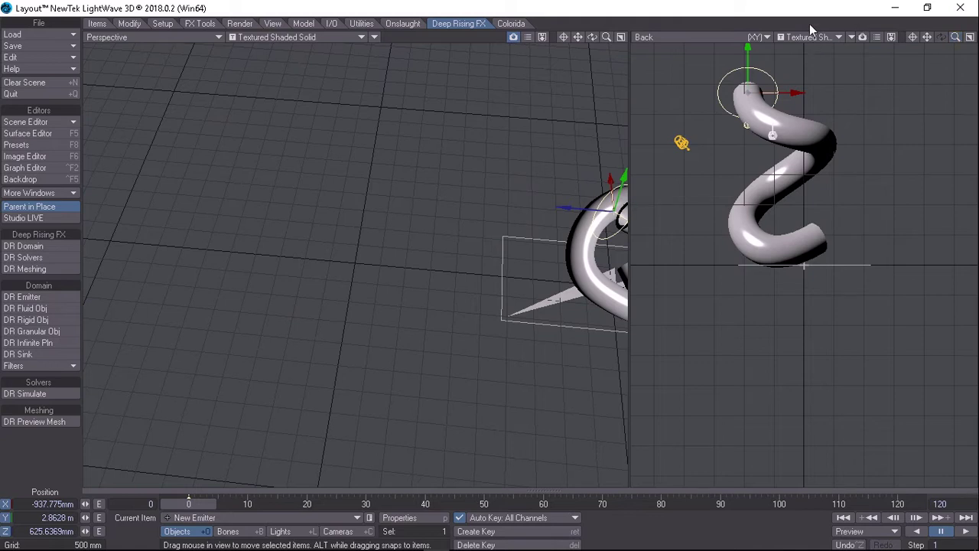
click(734, 41)
click(723, 73)
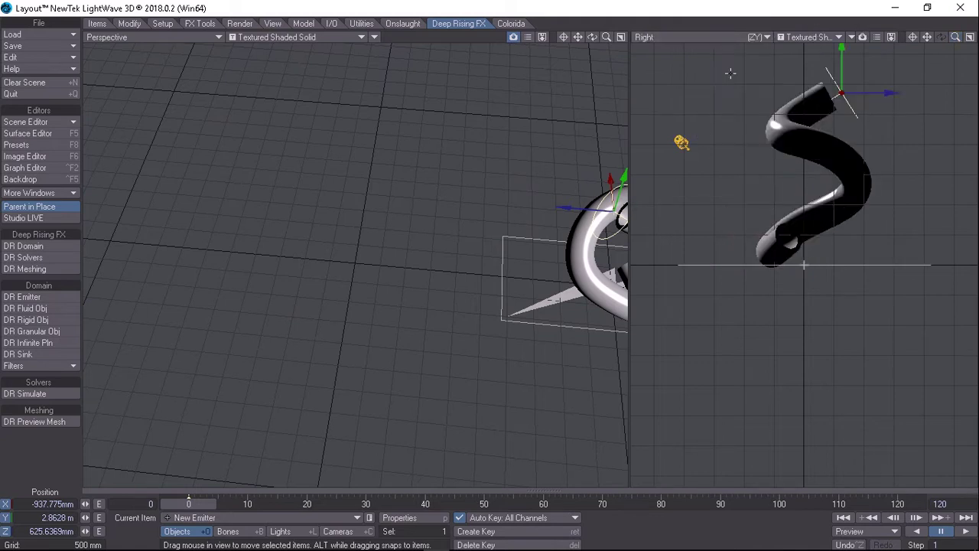
drag(890, 102, 884, 92)
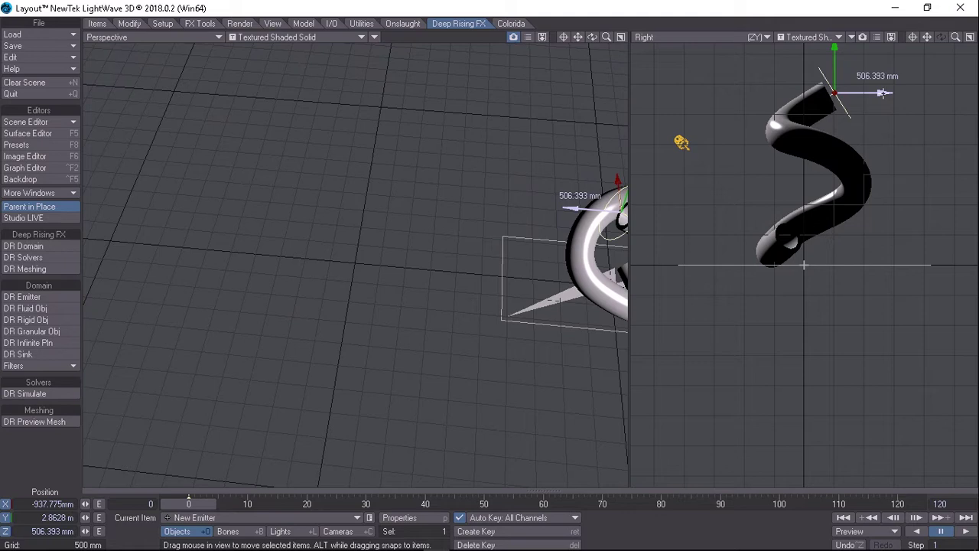
- Adjust the emitter's pitch to about -120.6° so it points into the pipe's upper opening
key(y)
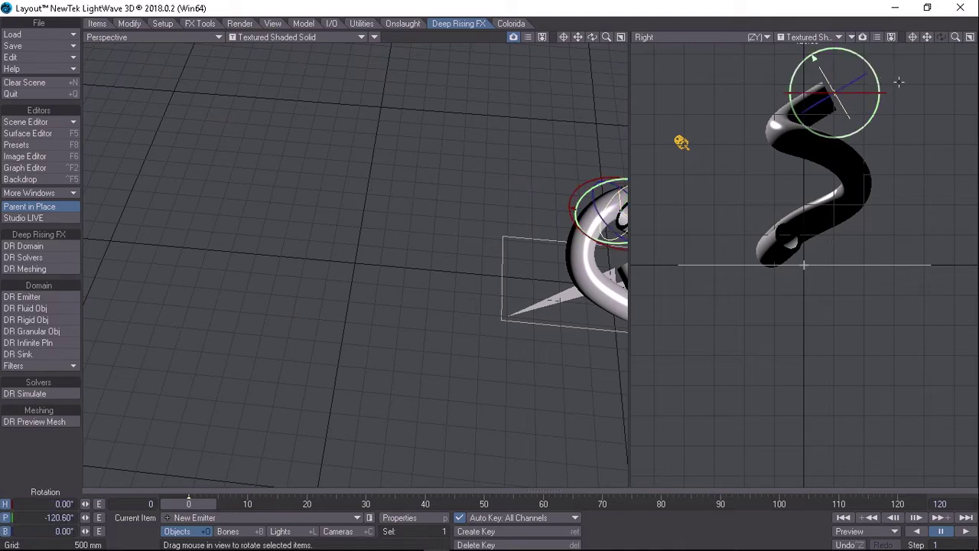
drag(578, 38, 715, 53)
drag(592, 37, 977, 406)
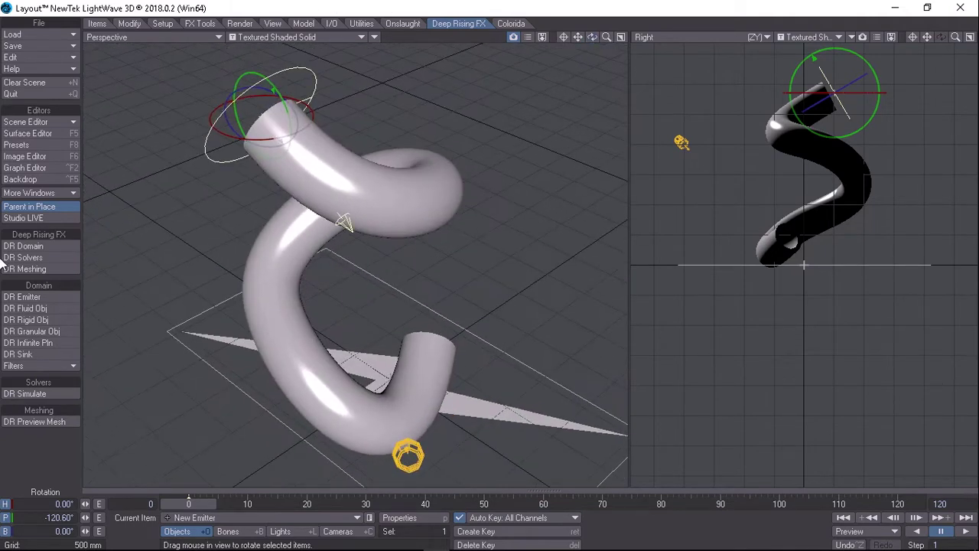
- Open the Deep Rising FX domain settings and set the emitter's circle radius to 0.2
click(23, 246)
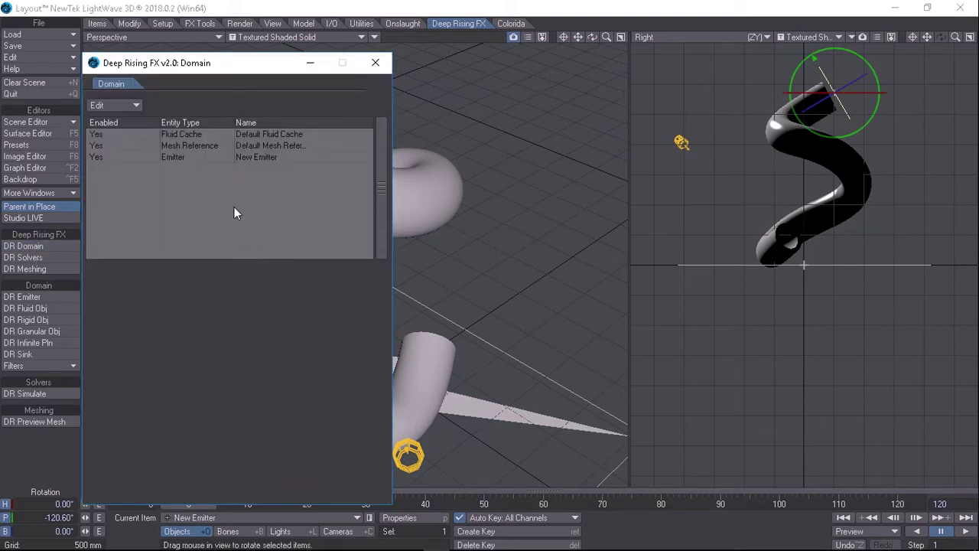
click(192, 158)
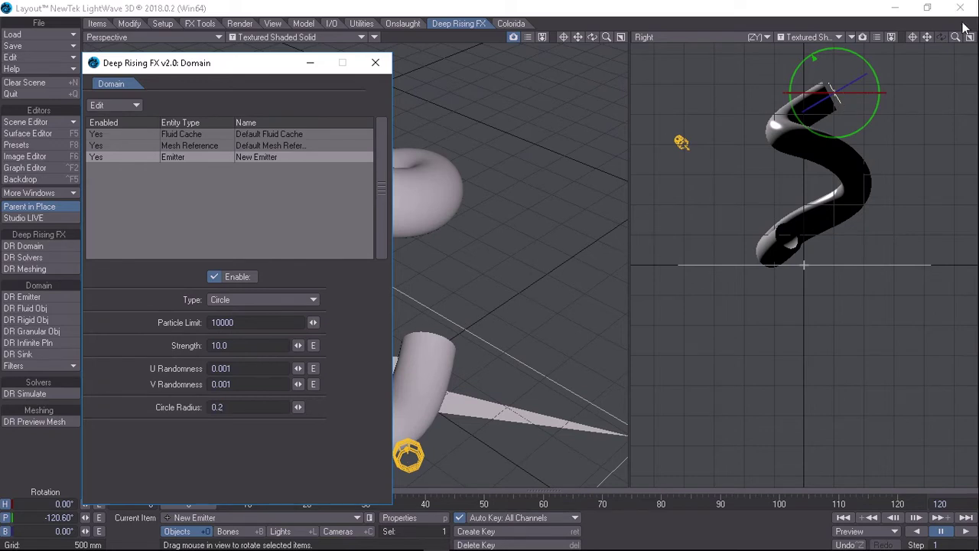
drag(264, 68, 147, 97)
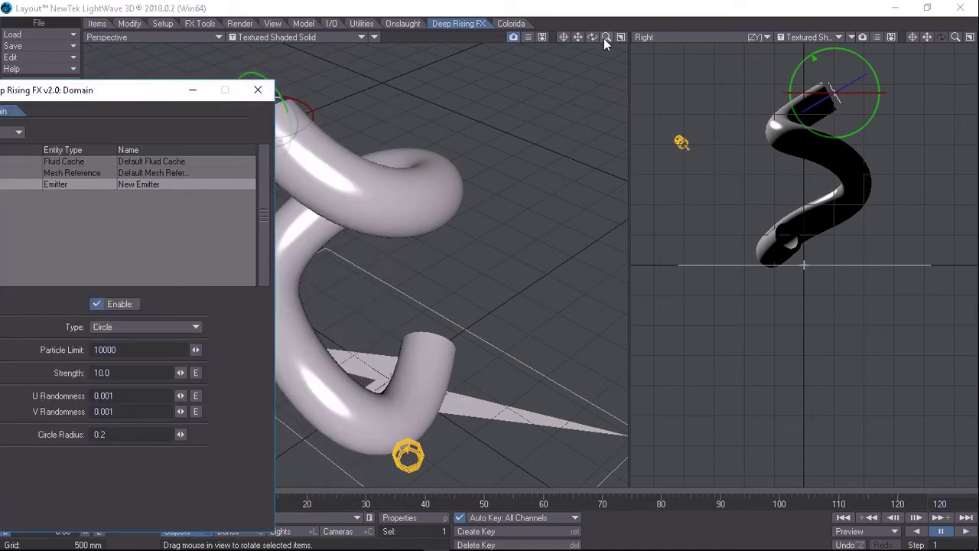
- Adjust the emitter's rotation slightly and move it along Z and downward into the pipe's upper opening
drag(592, 36, 528, 122)
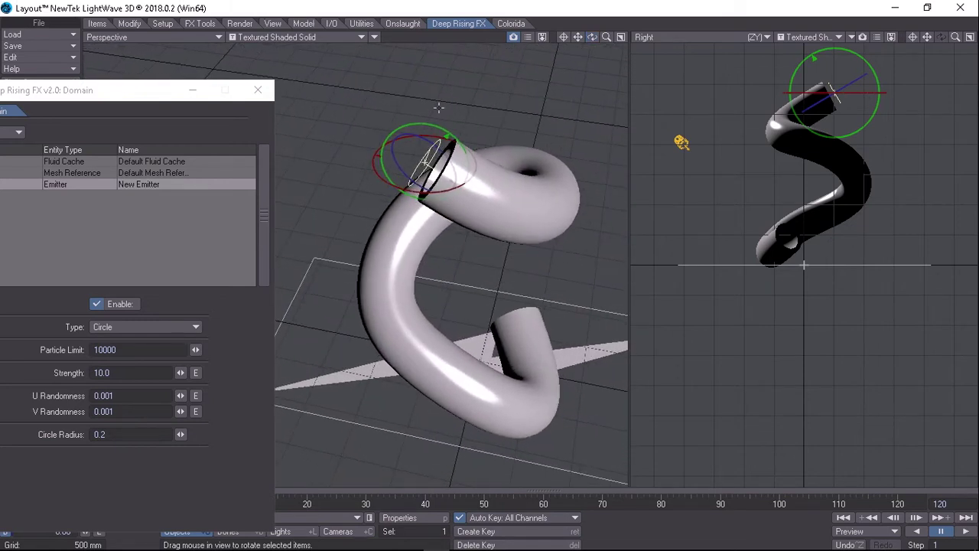
mouse_move(444, 130)
mouse_down()
mouse_move(498, 155)
mouse_move(444, 130)
mouse_up()
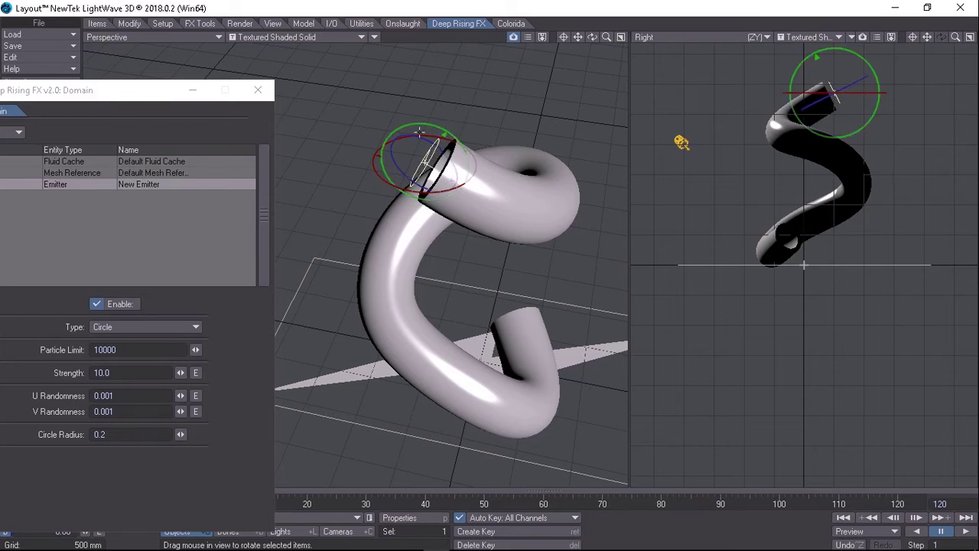
key(t)
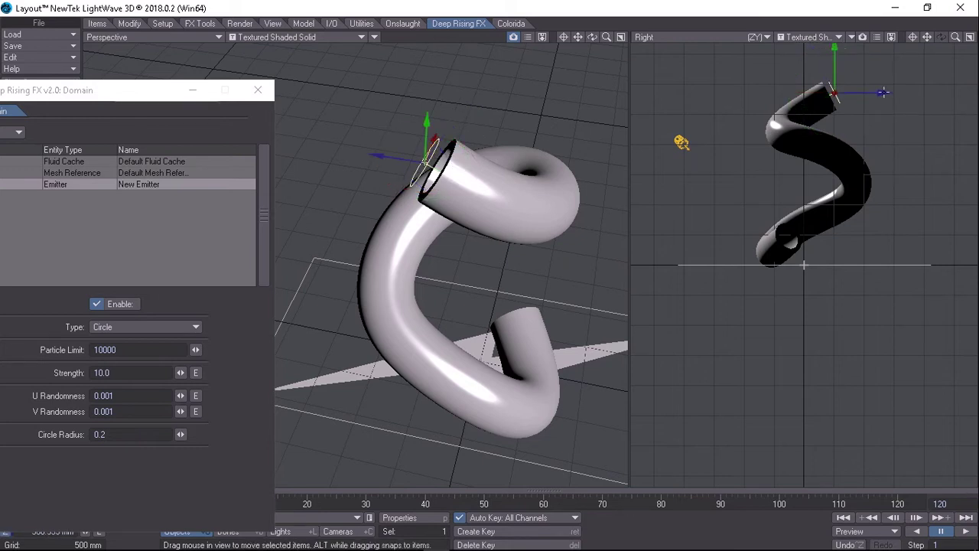
mouse_move(884, 93)
mouse_down()
mouse_move(872, 92)
mouse_move(884, 92)
mouse_up()
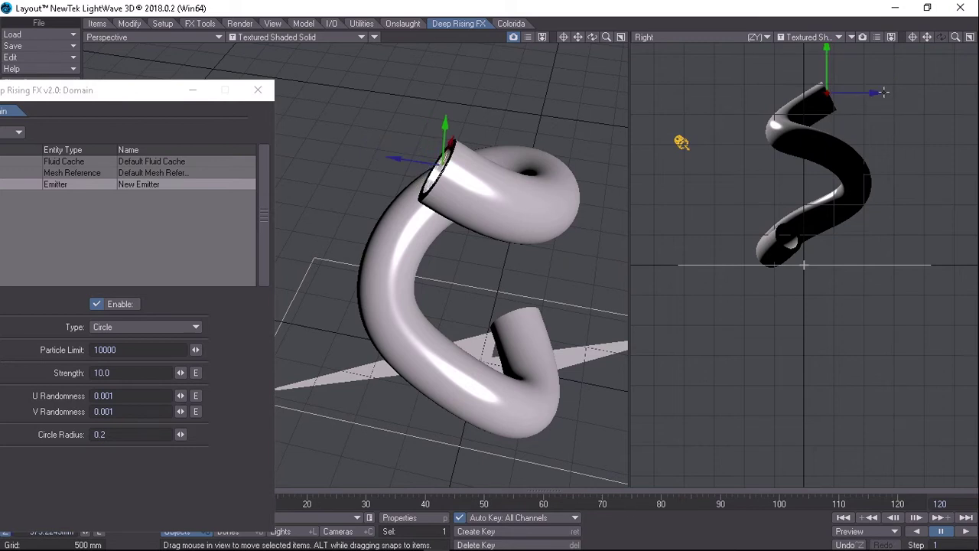
drag(831, 54, 831, 58)
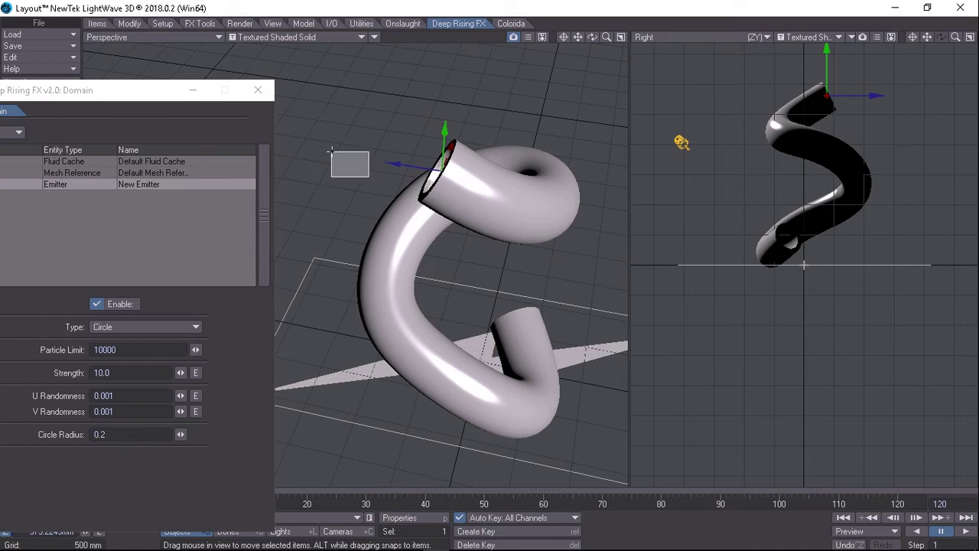
drag(592, 37, 311, 7)
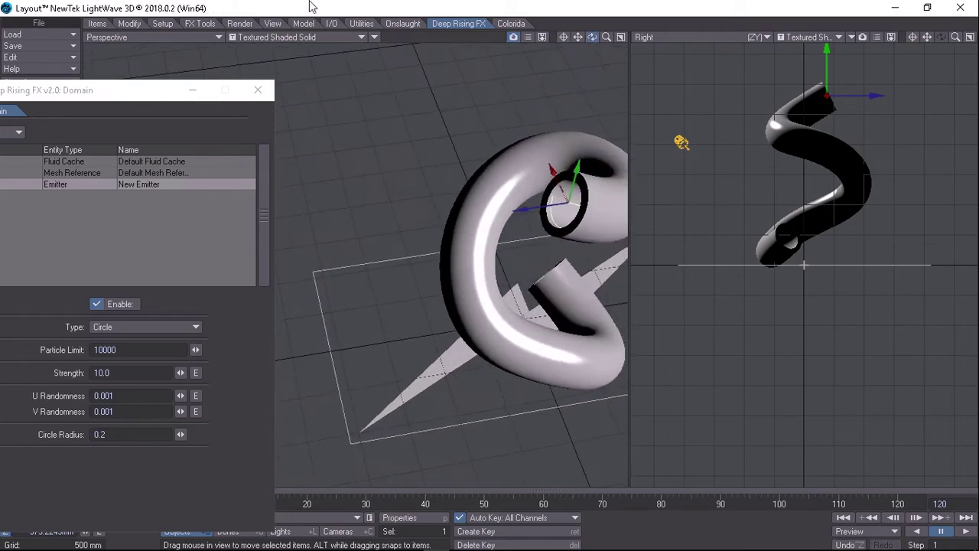
- Fine-tune the emitter's position inside the pipe's upper opening to about X -942 mm, Y 2.83 m, Z 411 mm
click(804, 40)
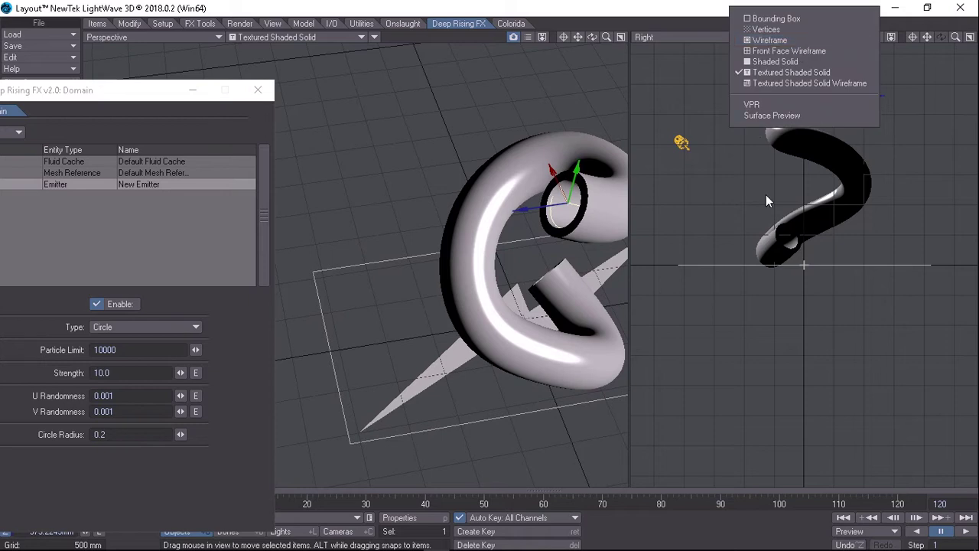
drag(555, 167, 559, 167)
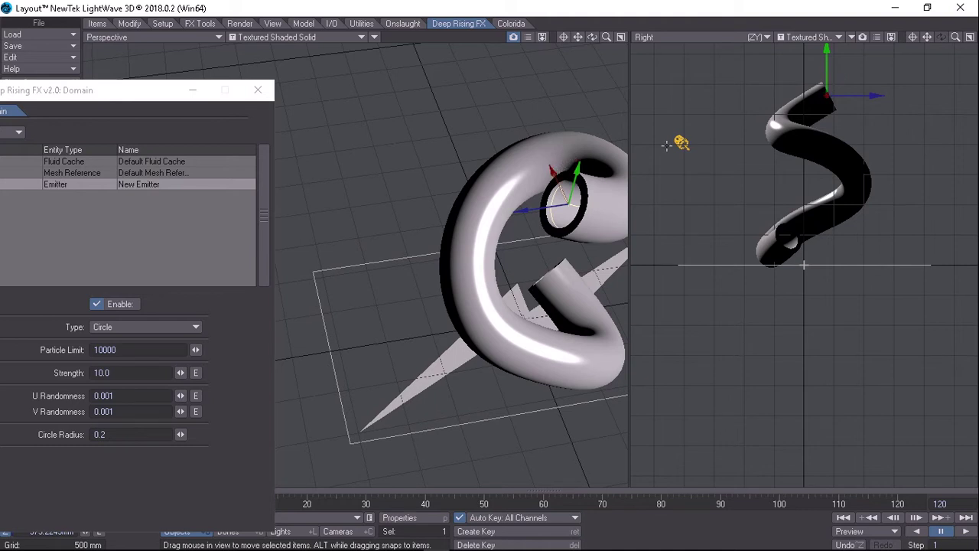
drag(888, 91, 894, 93)
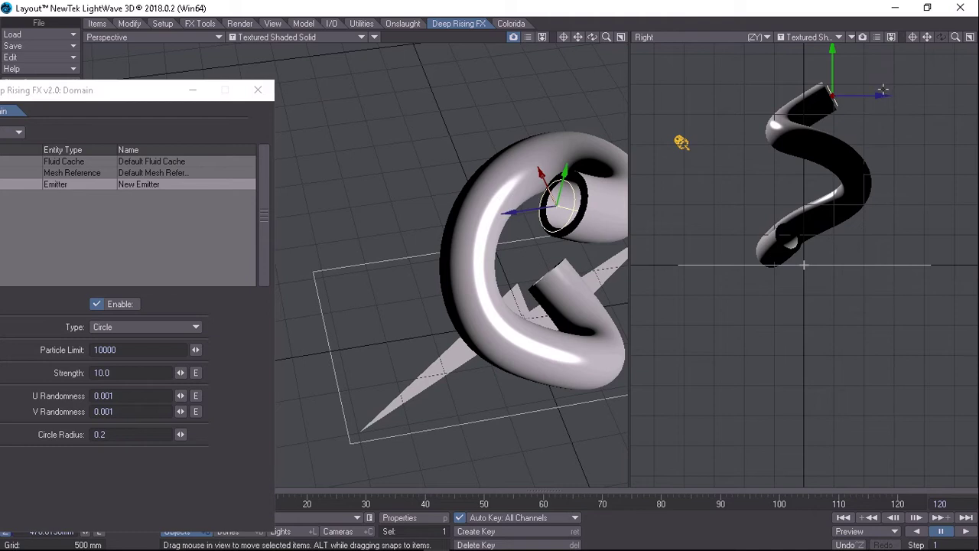
drag(838, 65, 838, 62)
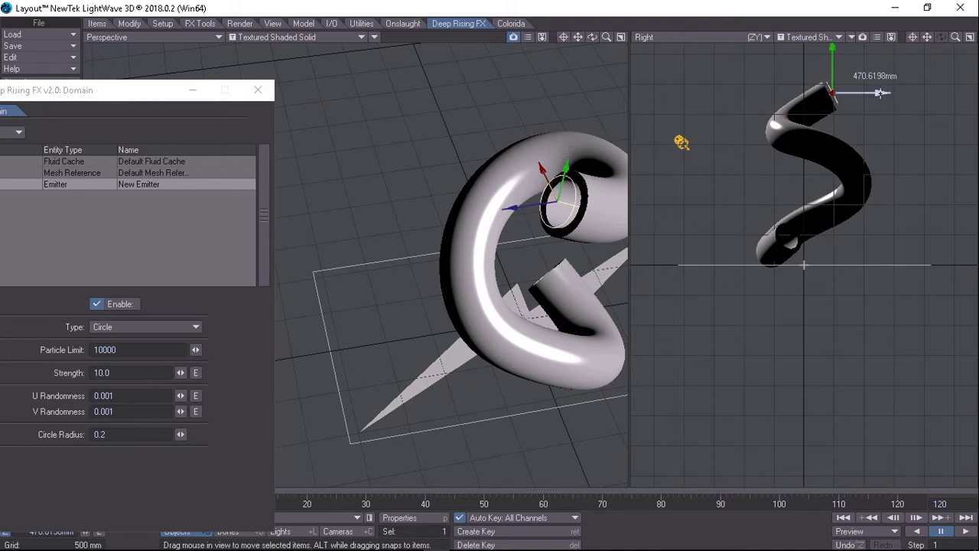
drag(881, 93, 880, 93)
drag(834, 49, 835, 50)
drag(551, 167, 575, 170)
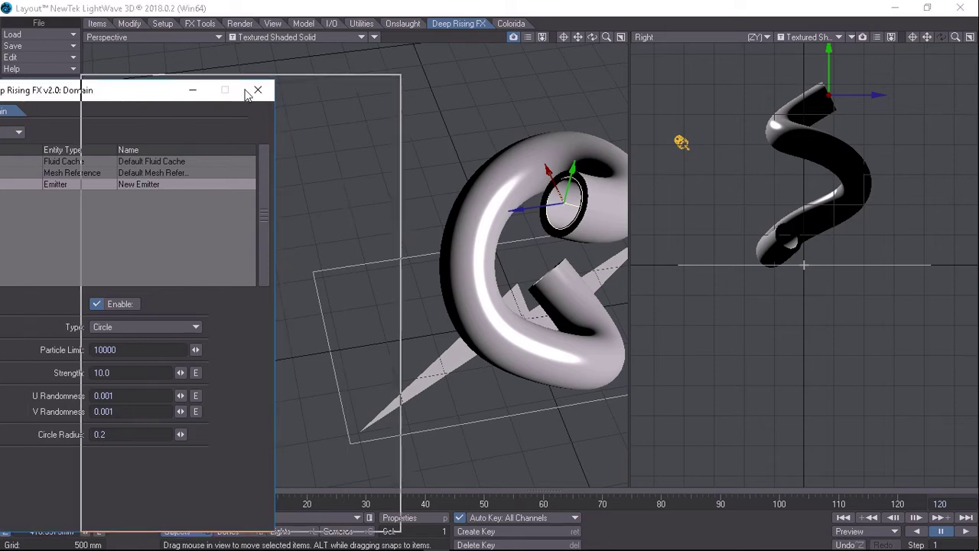
drag(125, 97, 301, 65)
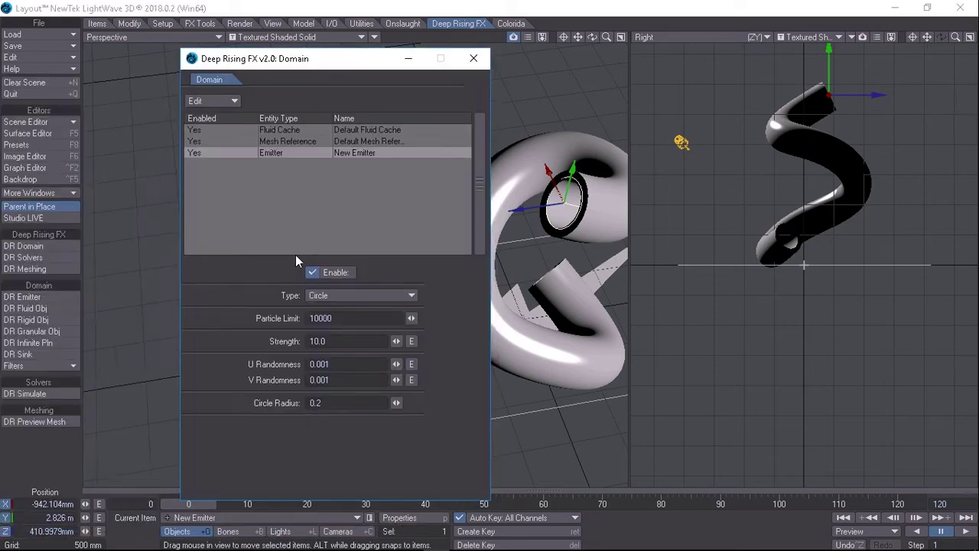
- Run a test fluid simulation, stop it after about 16 frames, and maximize the Perspective viewport
click(50, 390)
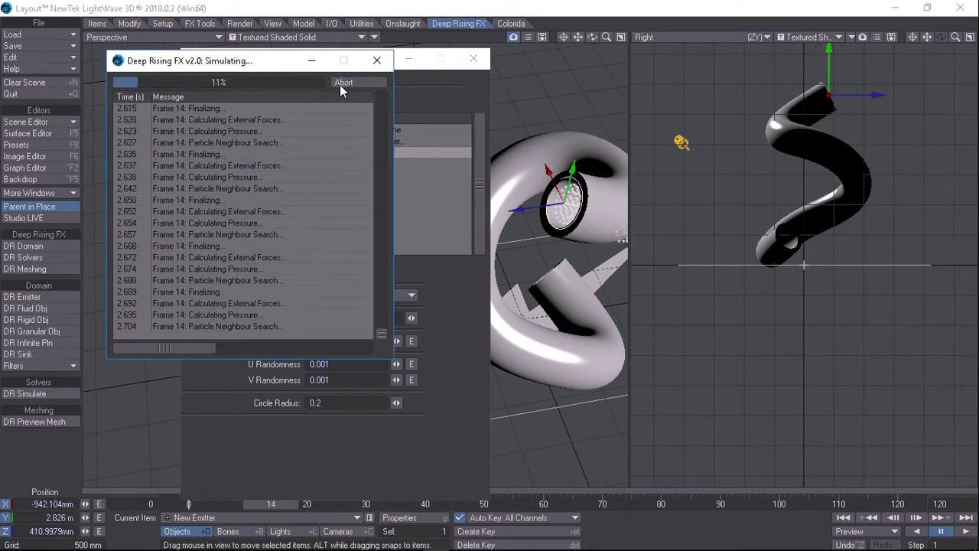
click(376, 59)
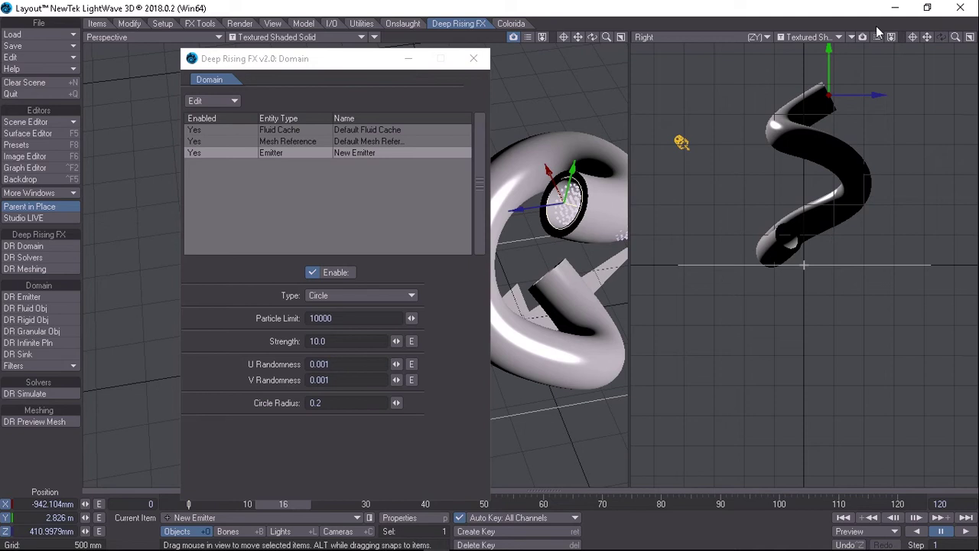
click(621, 38)
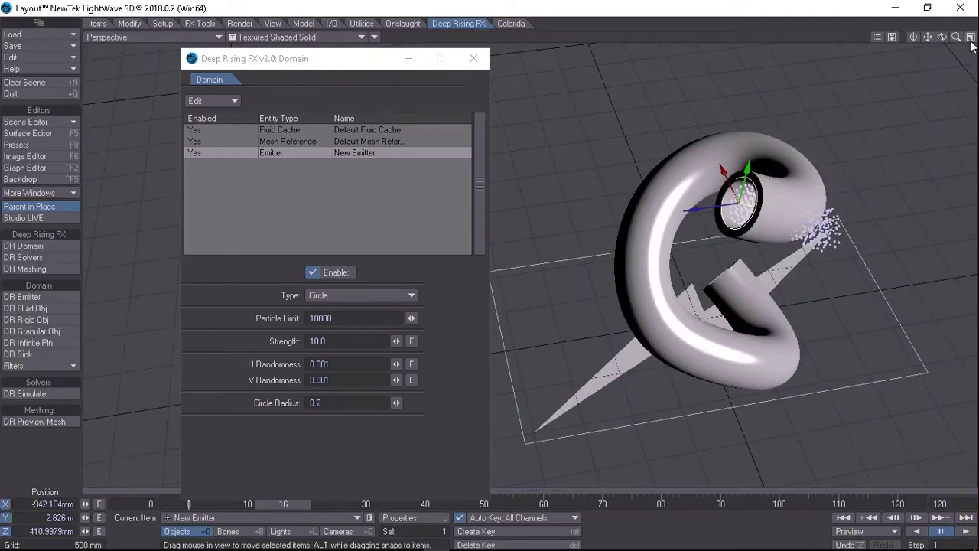
mouse_move(944, 39)
mouse_down()
mouse_move(568, 133)
mouse_move(337, 107)
mouse_move(842, 46)
mouse_move(970, 45)
mouse_move(955, 50)
mouse_up()
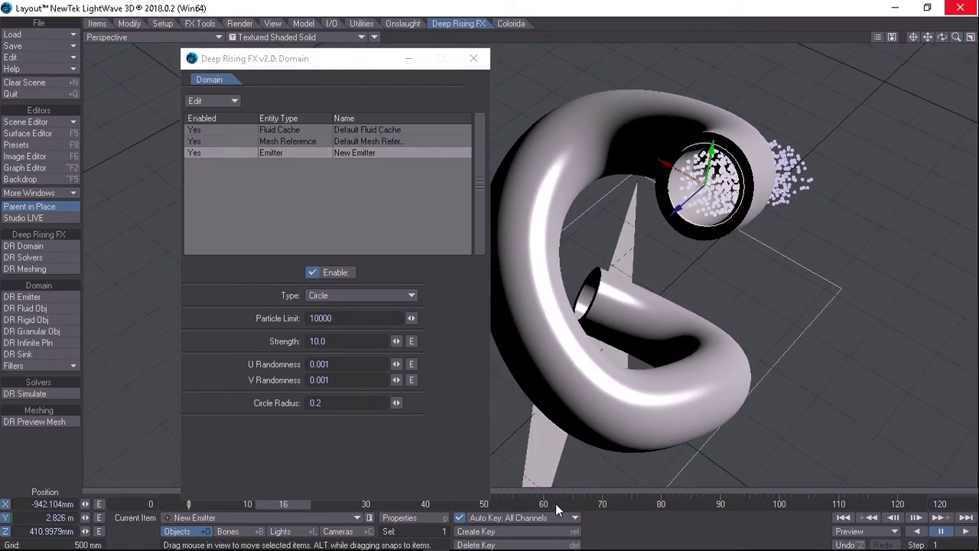
- Scrub through the simulated frames to examine how the fluid leaves the emitter, and return to frame 0
click(288, 506)
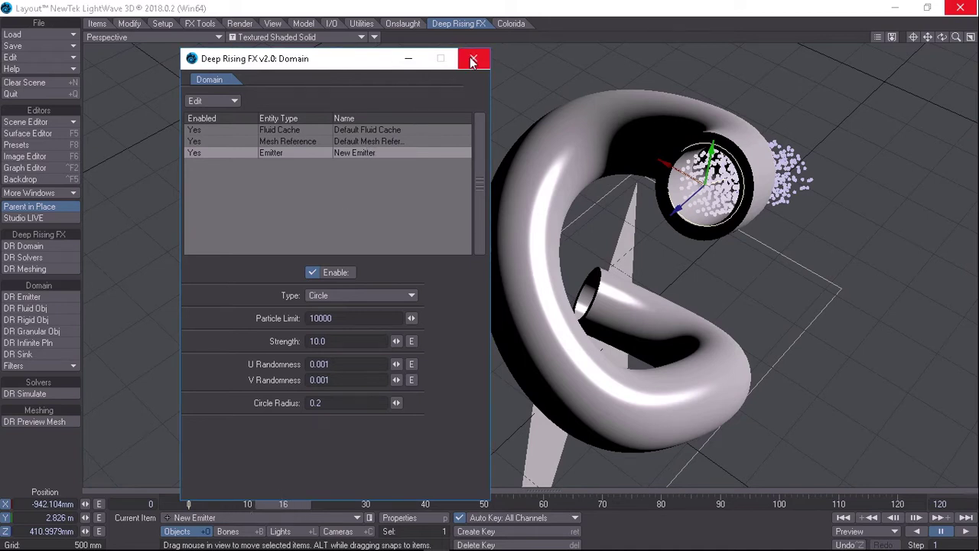
drag(354, 62, 339, 39)
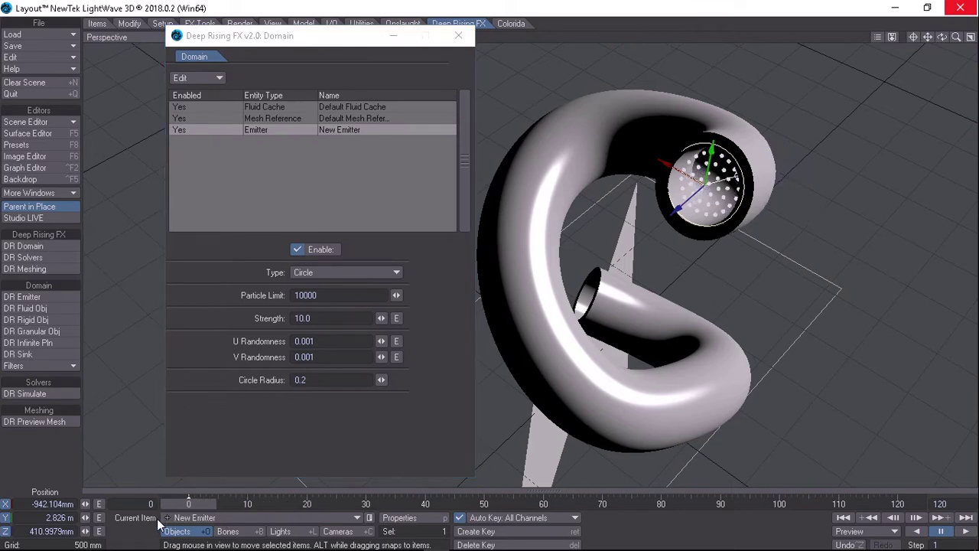
drag(189, 504, 390, 503)
drag(307, 496, 188, 503)
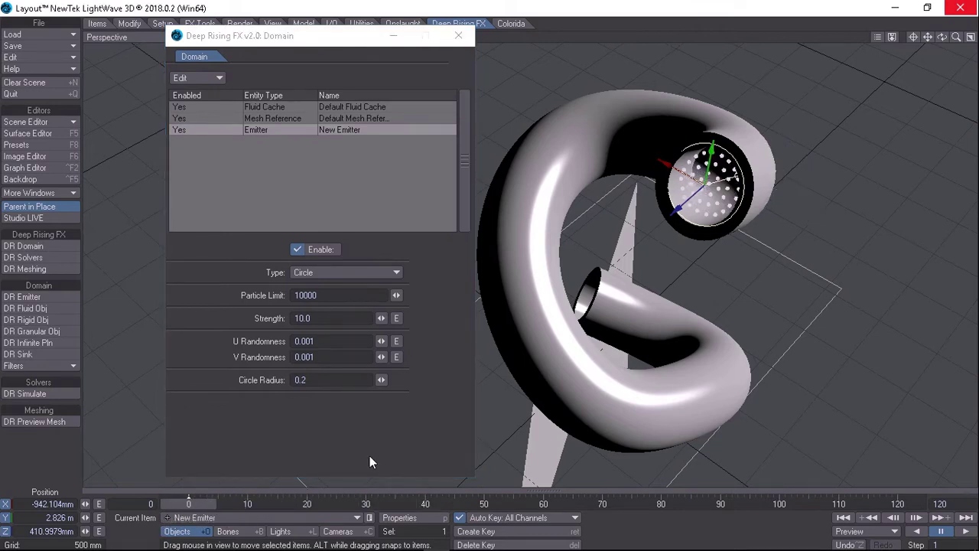
- Add the pipe to the domain as a rigid object and select its entry in the domain list
click(580, 128)
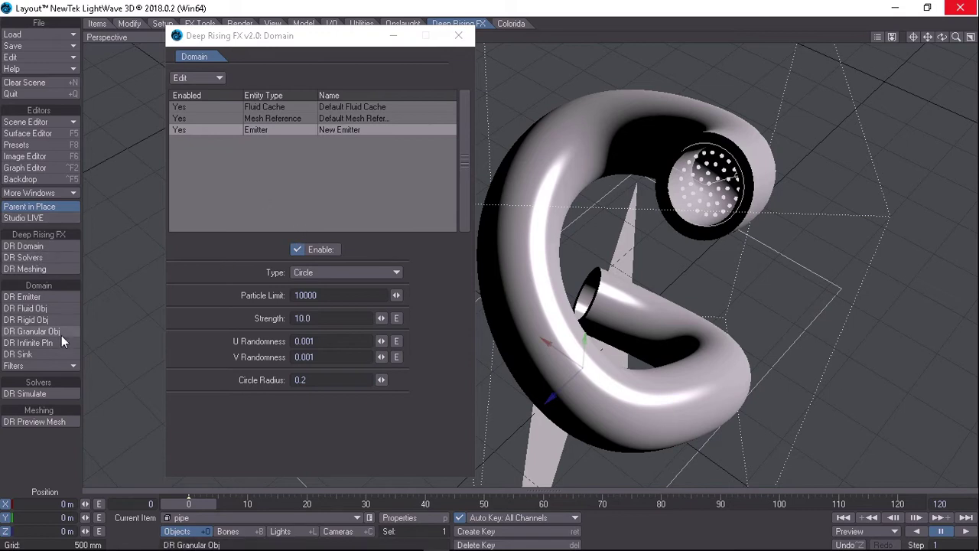
click(44, 318)
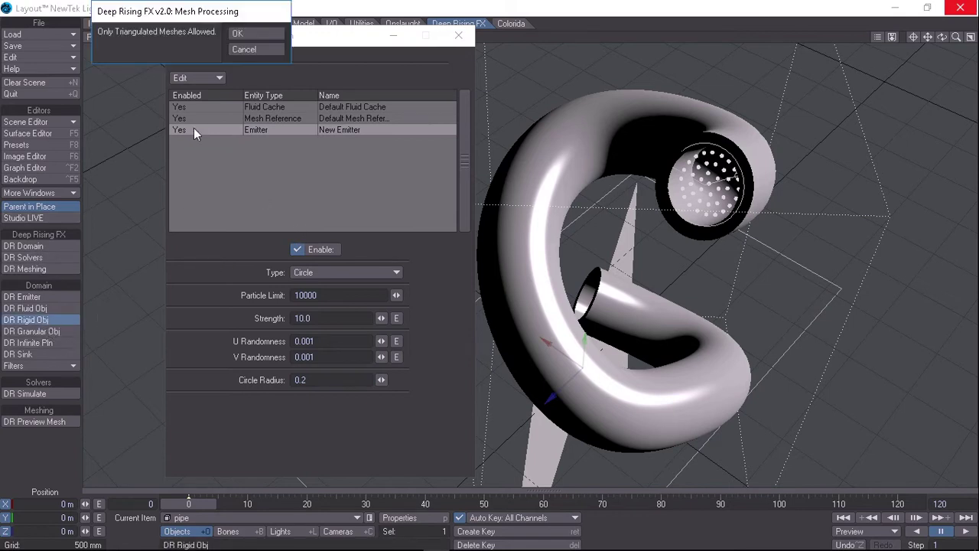
click(237, 32)
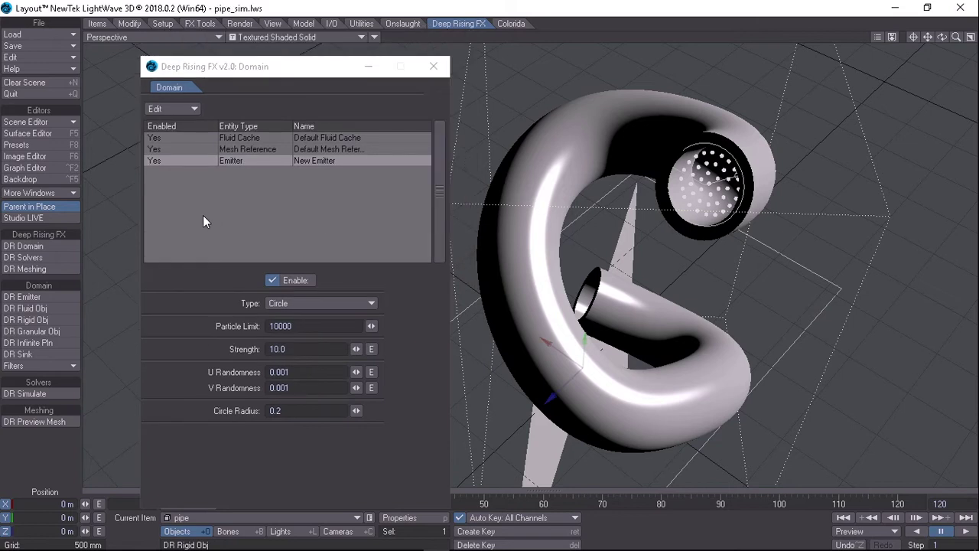
click(251, 172)
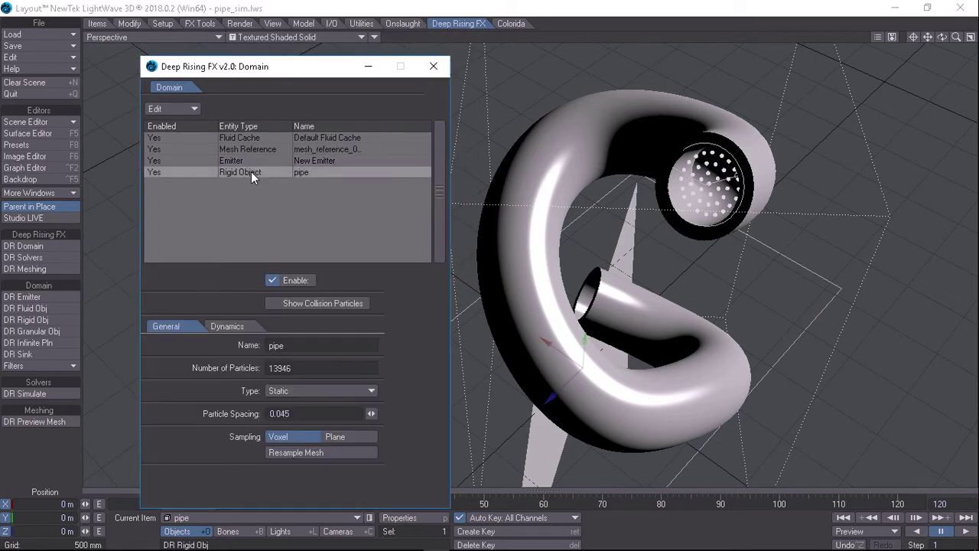
- Show the pipe's collision particles in the Perspective viewport
click(186, 110)
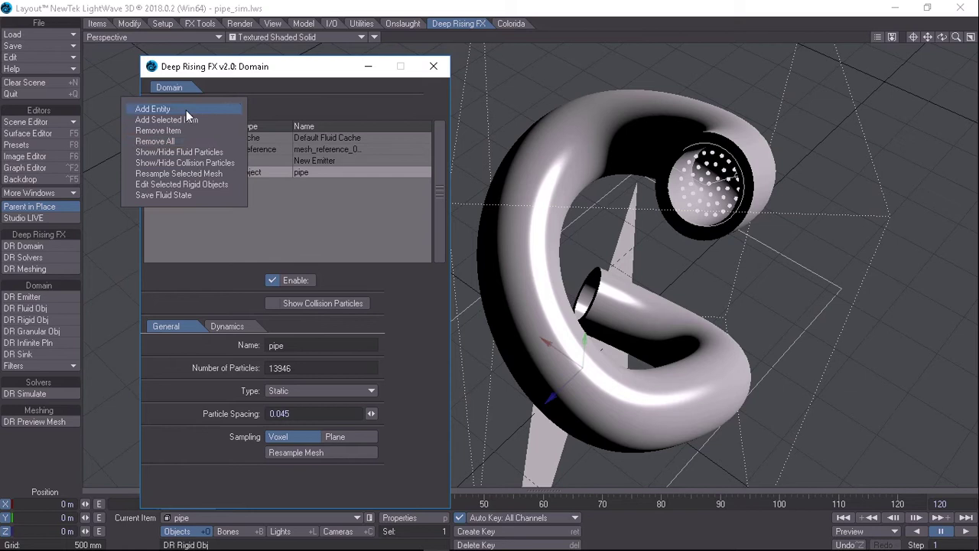
click(203, 175)
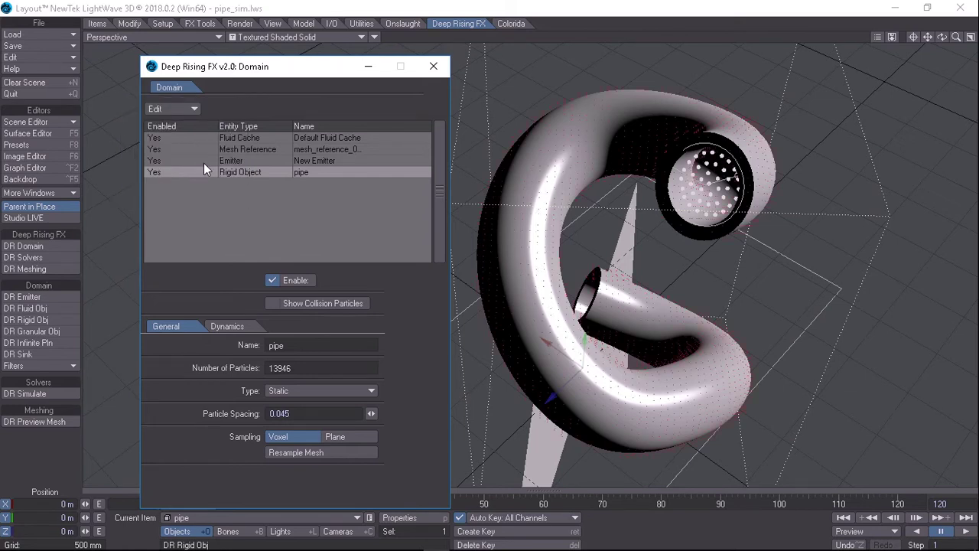
mouse_move(944, 42)
mouse_down()
mouse_move(928, 69)
mouse_move(838, 61)
mouse_move(949, 19)
mouse_move(946, 43)
mouse_up()
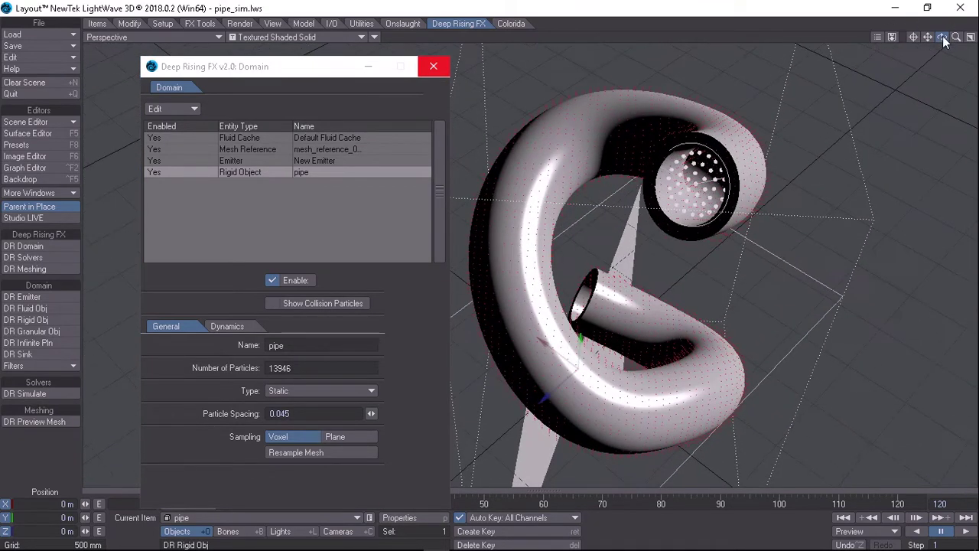
- Simulate the fluid with the pipe as a rigid object and abort after about seven frames
click(47, 392)
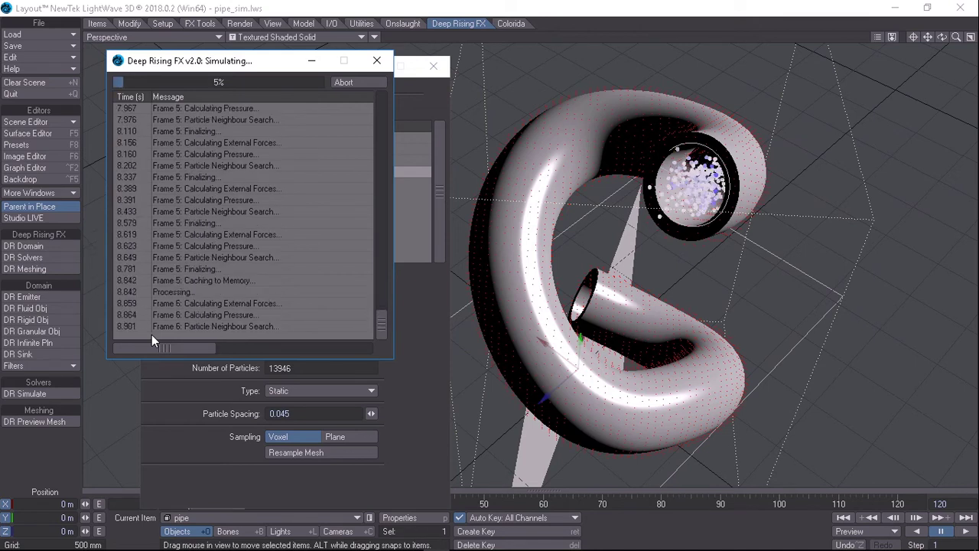
click(349, 83)
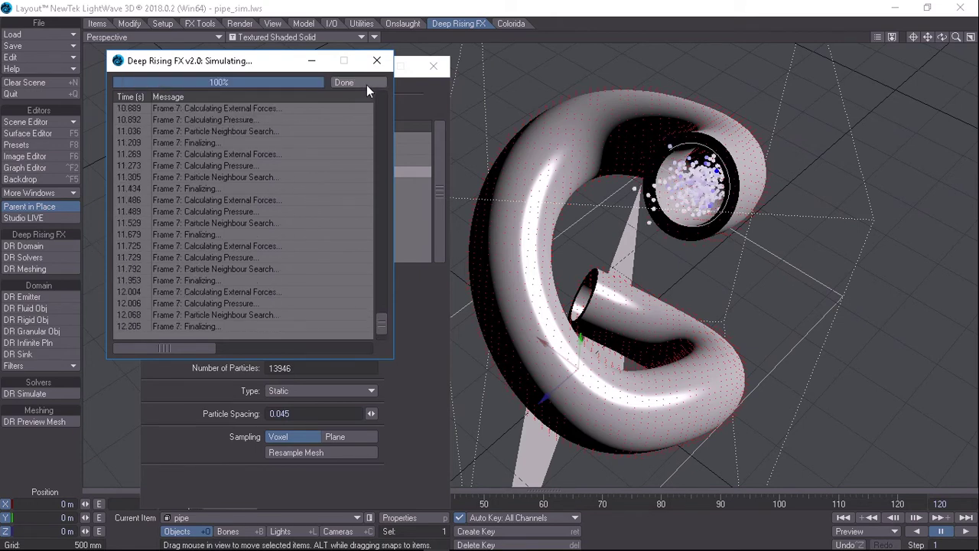
click(370, 83)
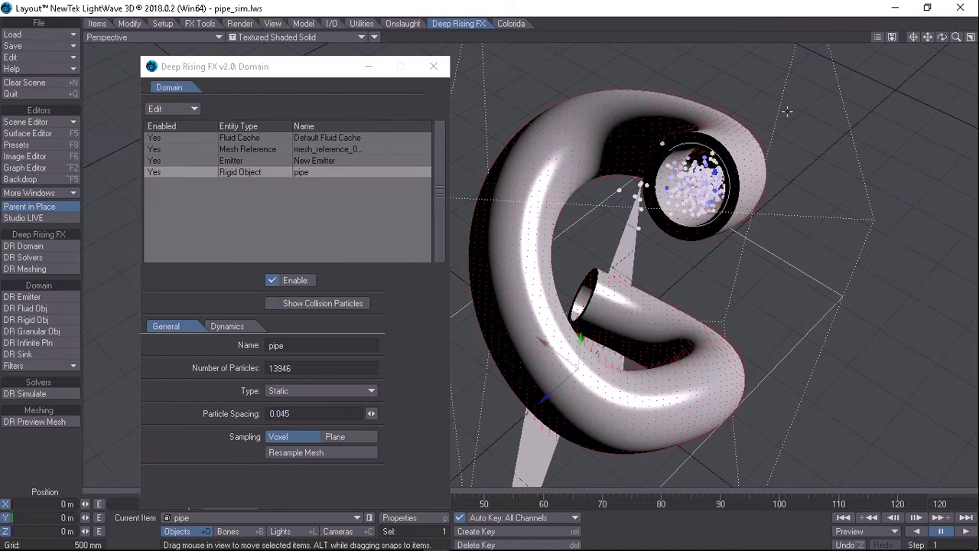
- Display the Perspective view as bounding boxes and hide the pipe's collision particles
drag(942, 37, 879, 27)
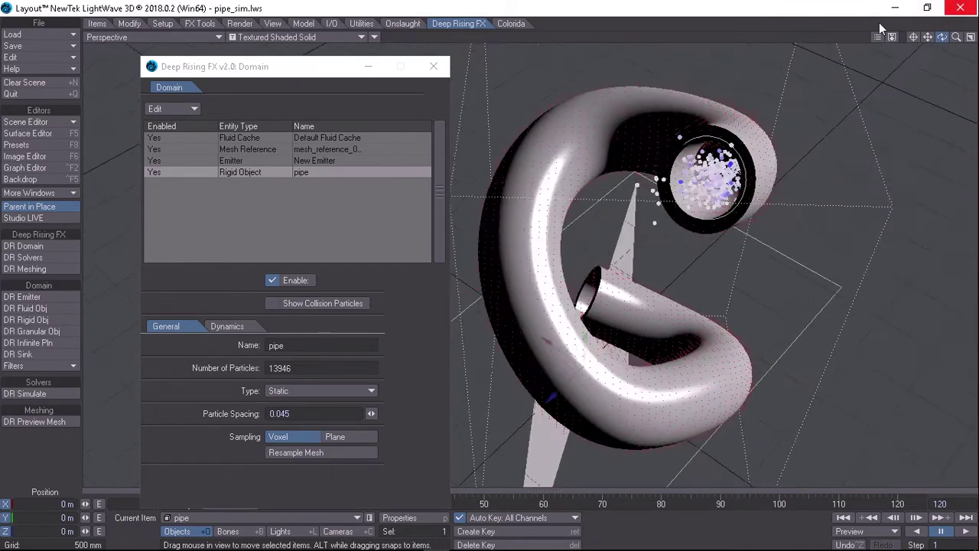
click(361, 37)
click(367, 19)
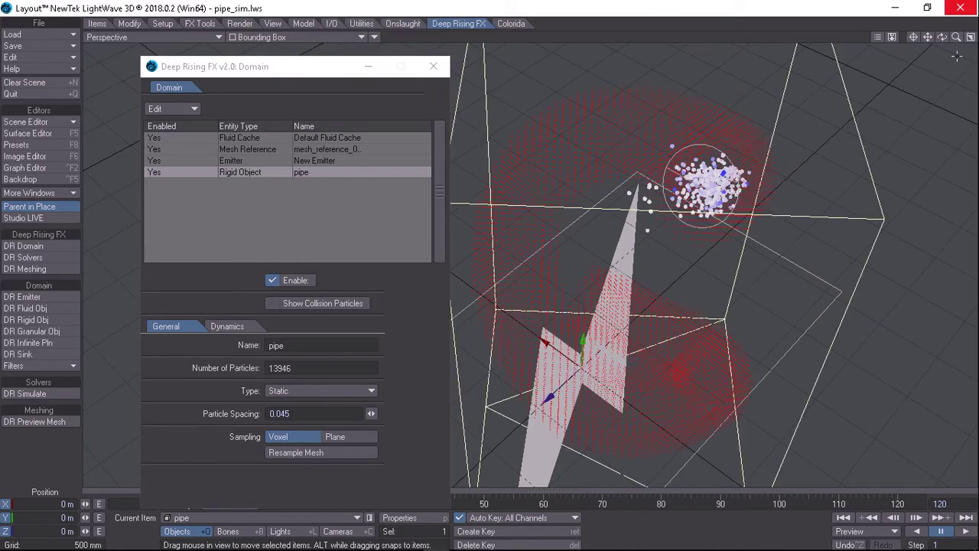
click(193, 110)
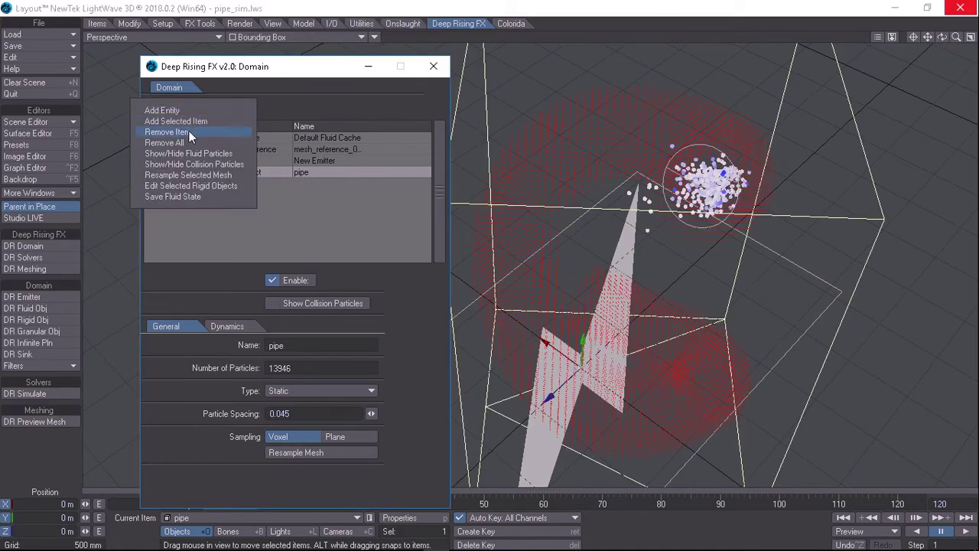
click(189, 161)
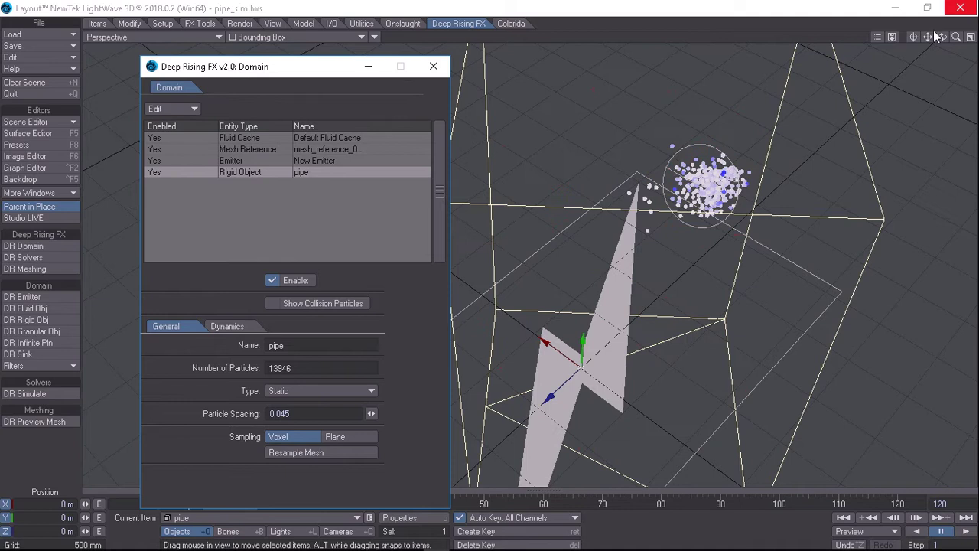
drag(940, 38, 578, 6)
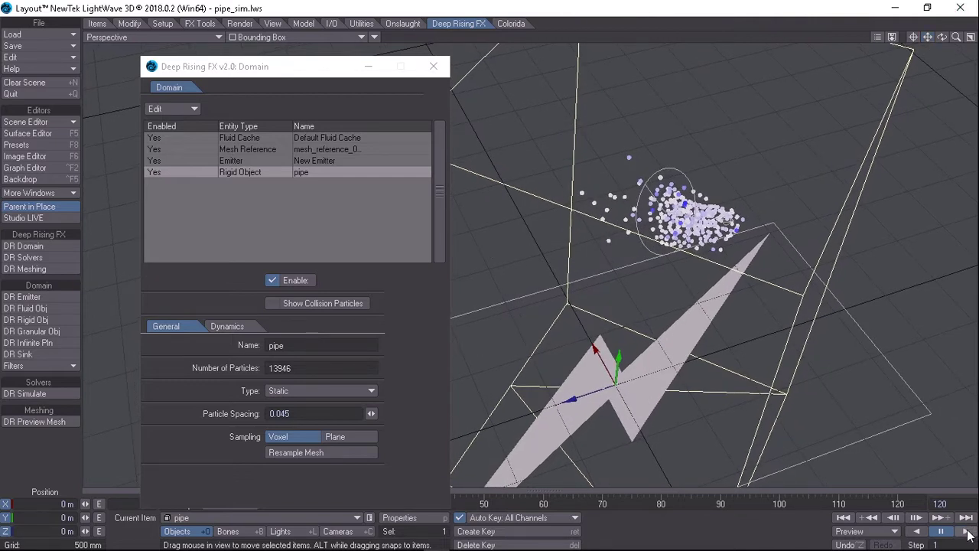
- Set the emitter's strength to 5 and simulate the fluid from frame 0, aborting after about nine frames
drag(298, 68, 291, 31)
mouse_move(237, 506)
mouse_down()
mouse_move(195, 505)
mouse_move(246, 503)
mouse_move(137, 517)
mouse_up()
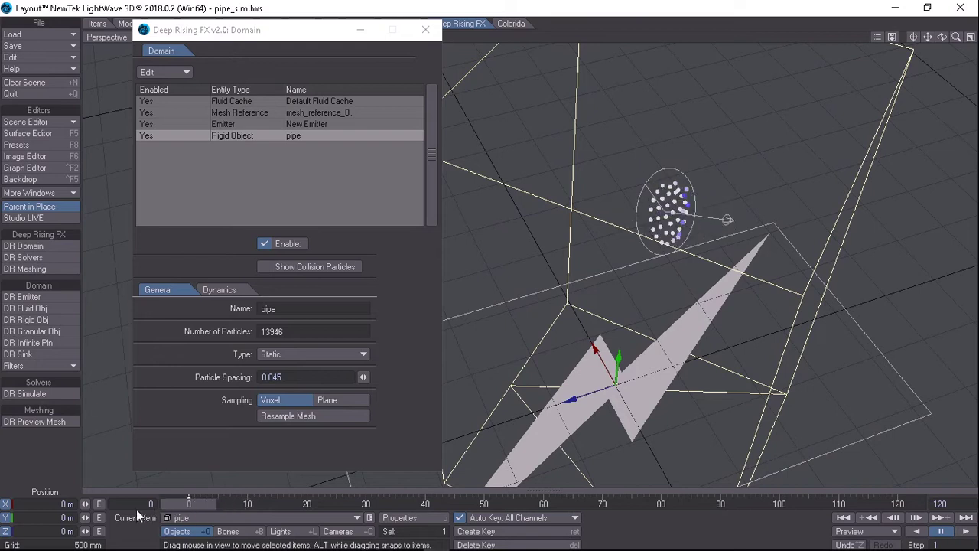
click(263, 124)
click(287, 312)
drag(286, 312, 234, 303)
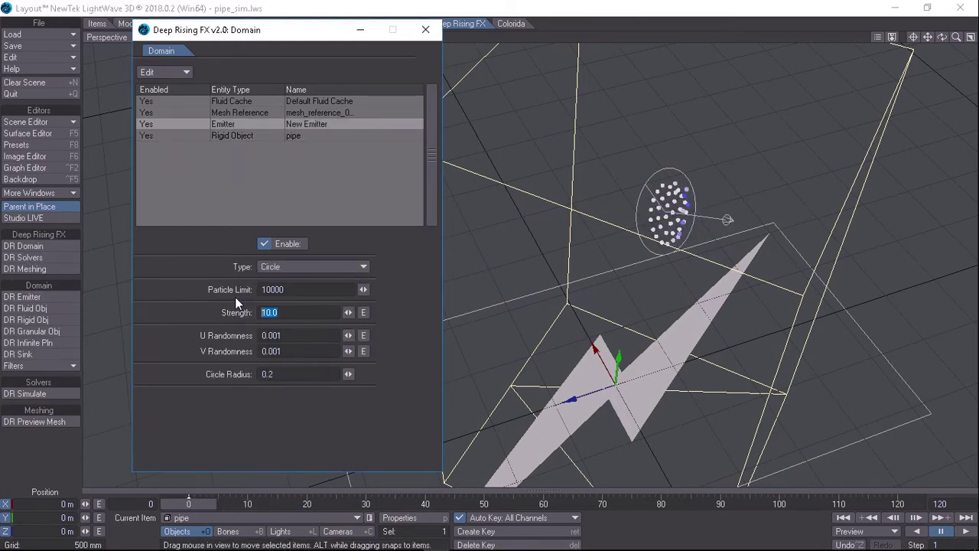
text(5)
click(31, 393)
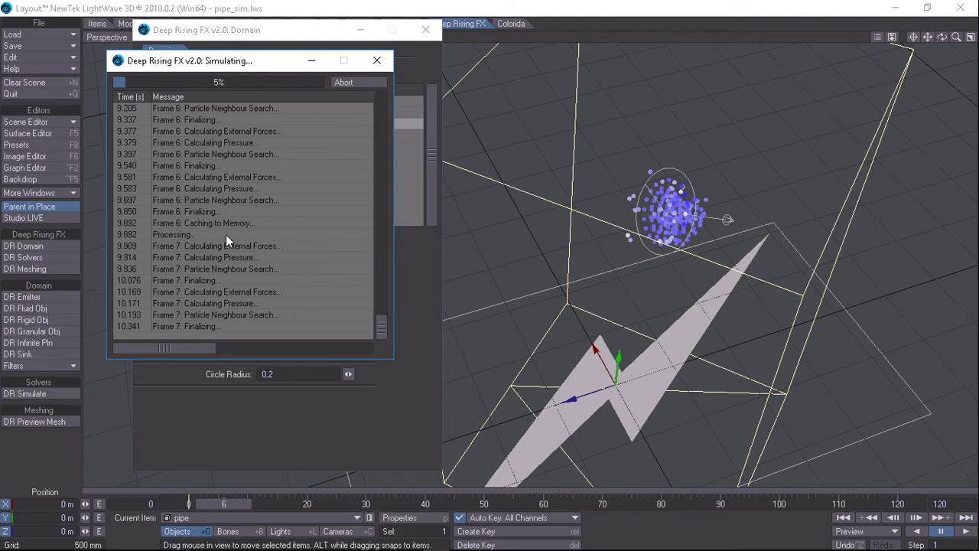
click(341, 83)
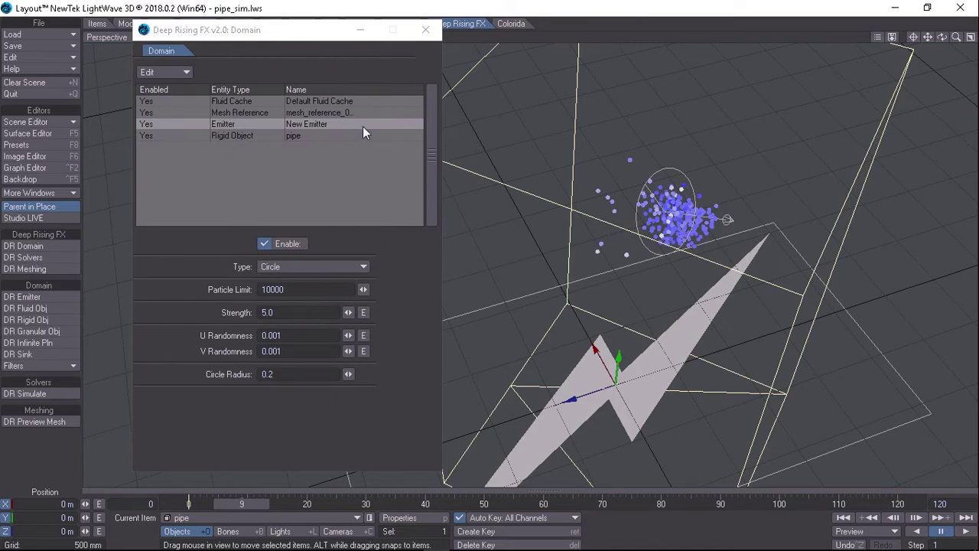
- Set the emitter's circle radius to 0.18 and simulate the fluid, aborting after about 14 frames
click(279, 374)
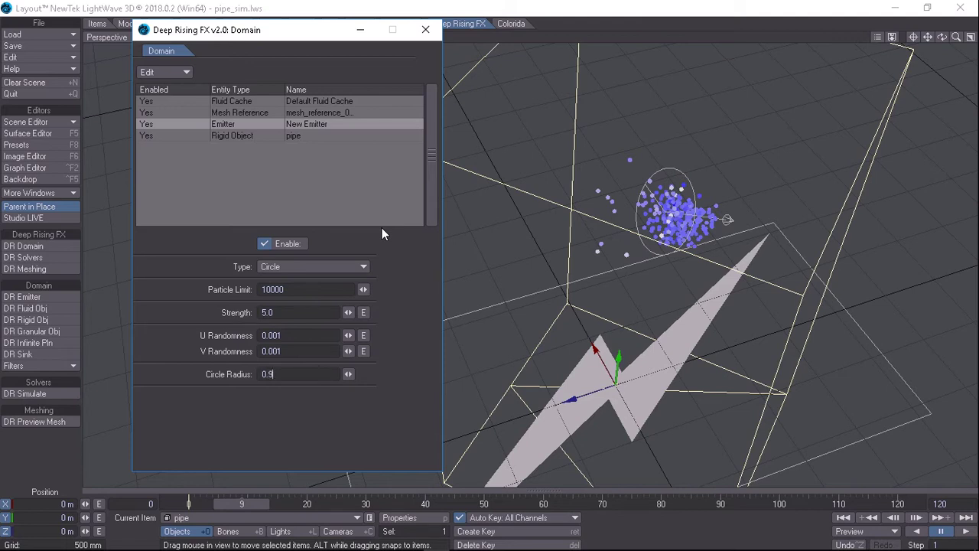
key(Return)
key(BackSpace)
text(1)
key(Return)
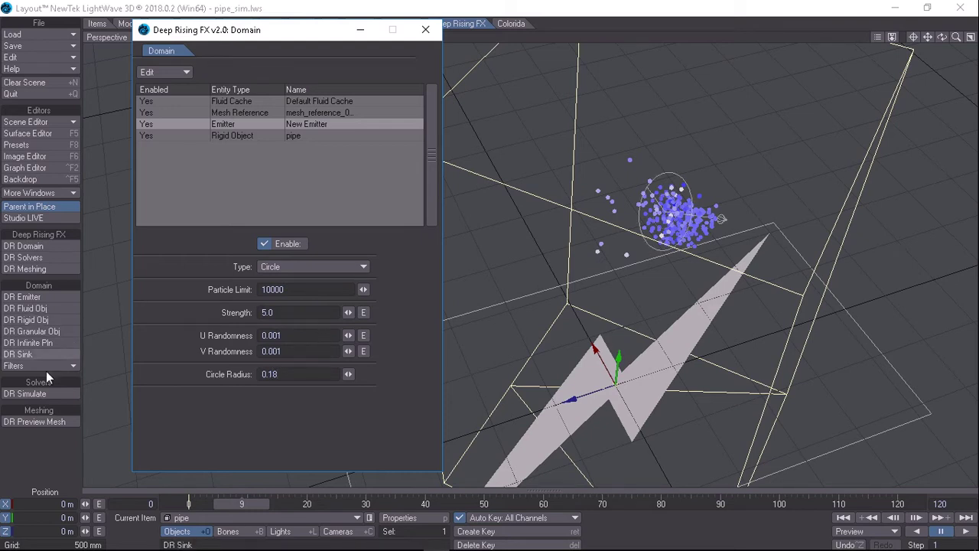
click(34, 393)
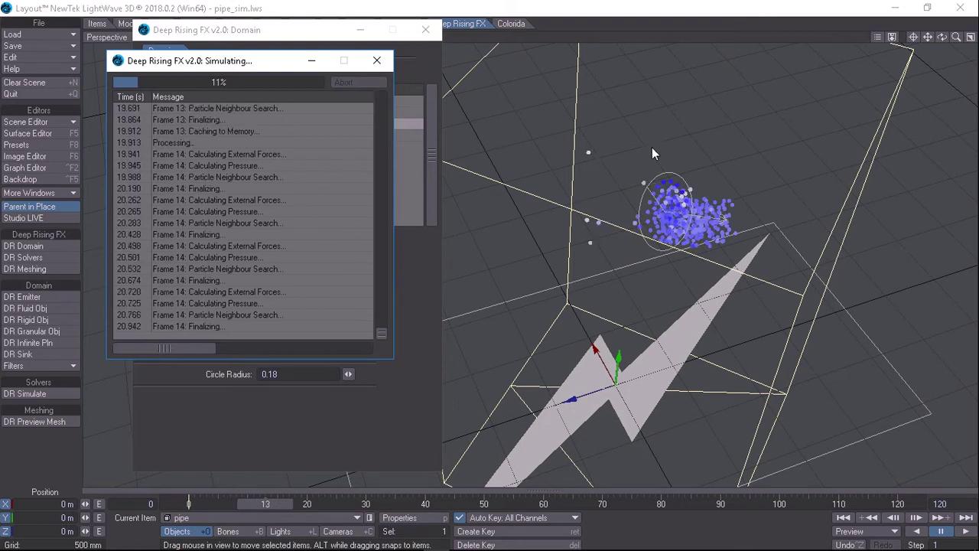
click(356, 82)
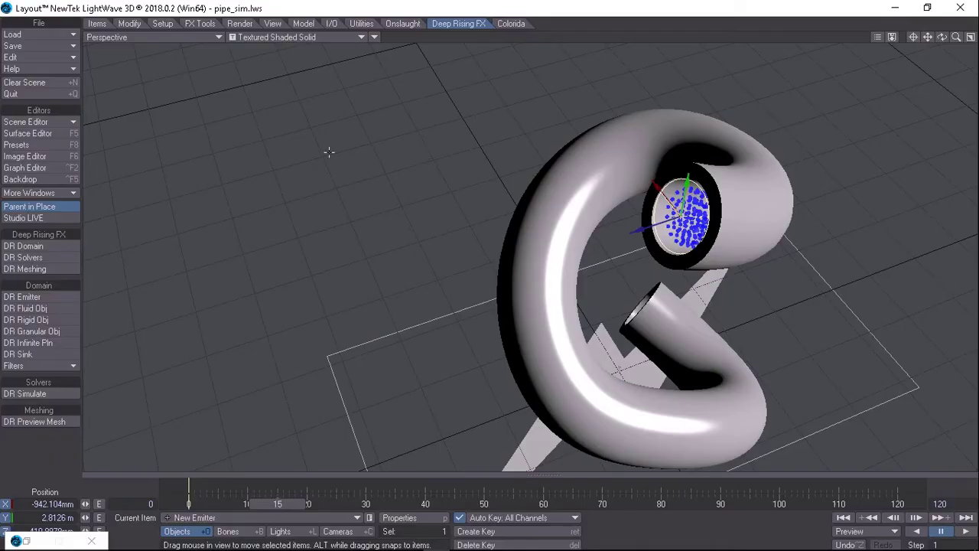
- Switch the Perspective viewport from textured shading to bounding boxes and view the emitter from the side
click(291, 31)
click(298, 22)
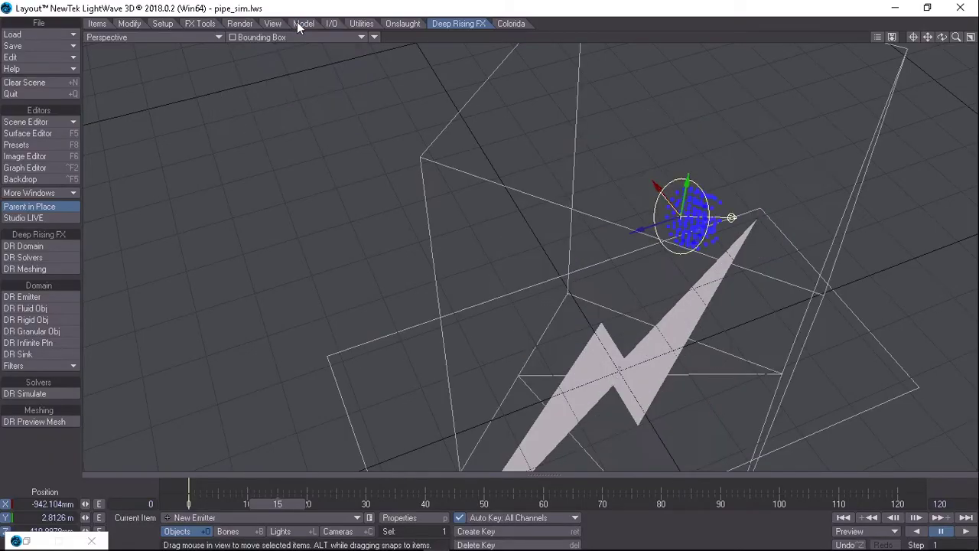
drag(942, 37, 947, 41)
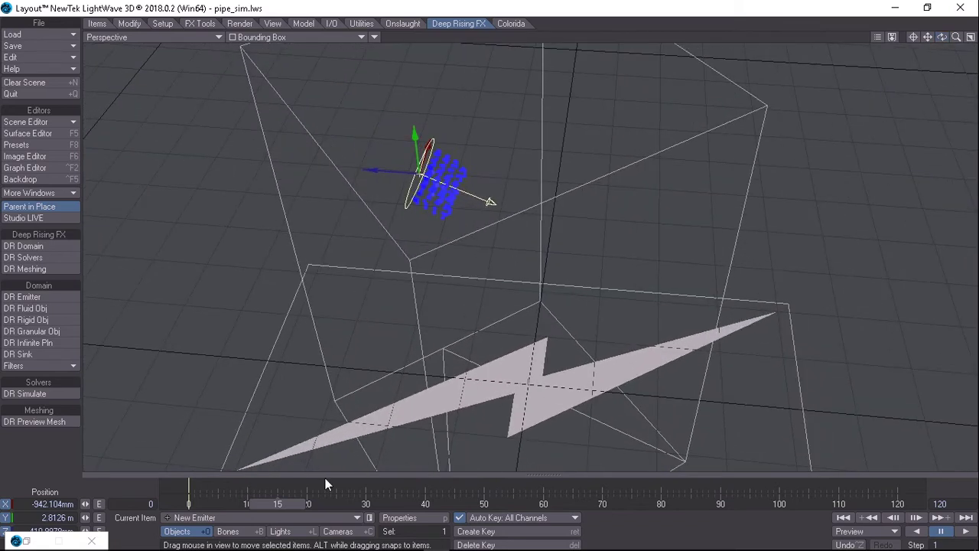
- Play the simulated frames from the start to examine the flow out of the emitter, and return to frame 0
drag(284, 502, 201, 503)
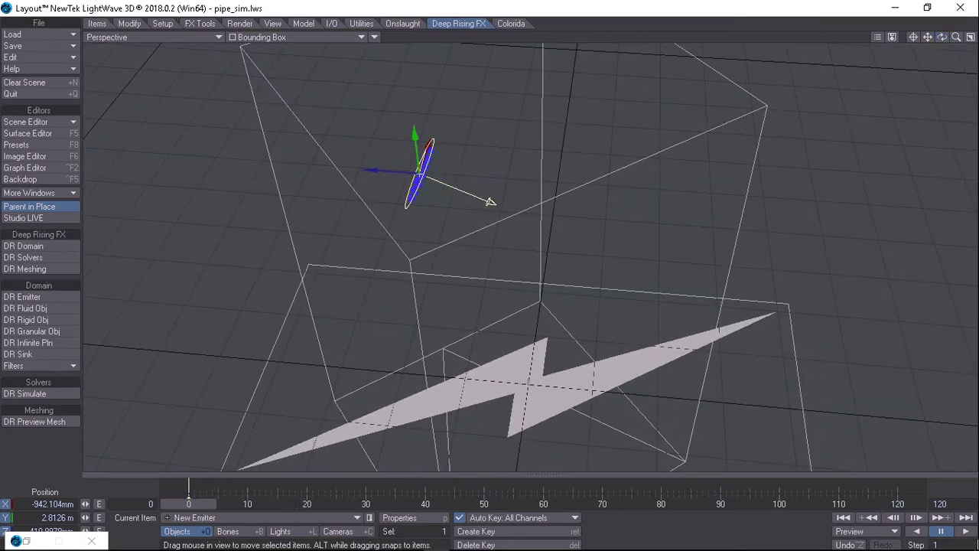
click(966, 531)
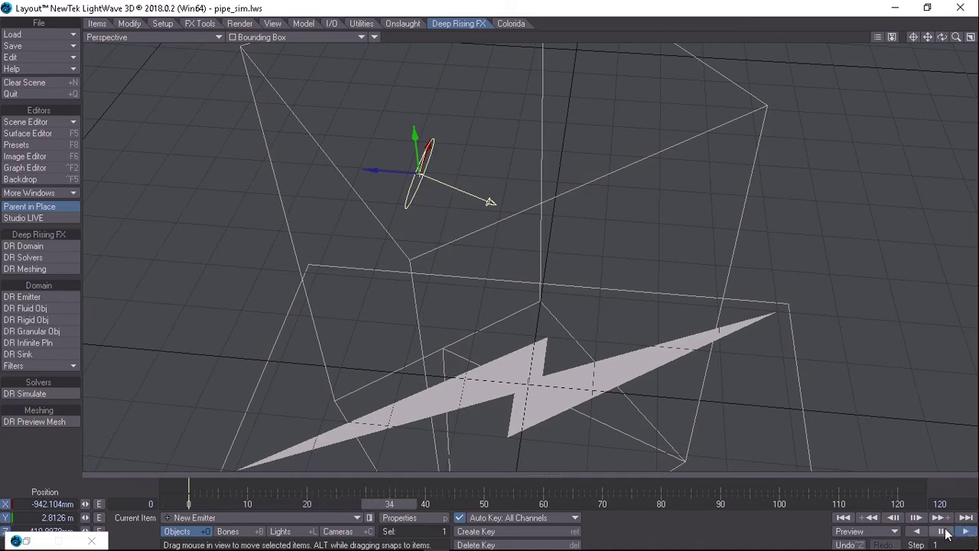
click(843, 517)
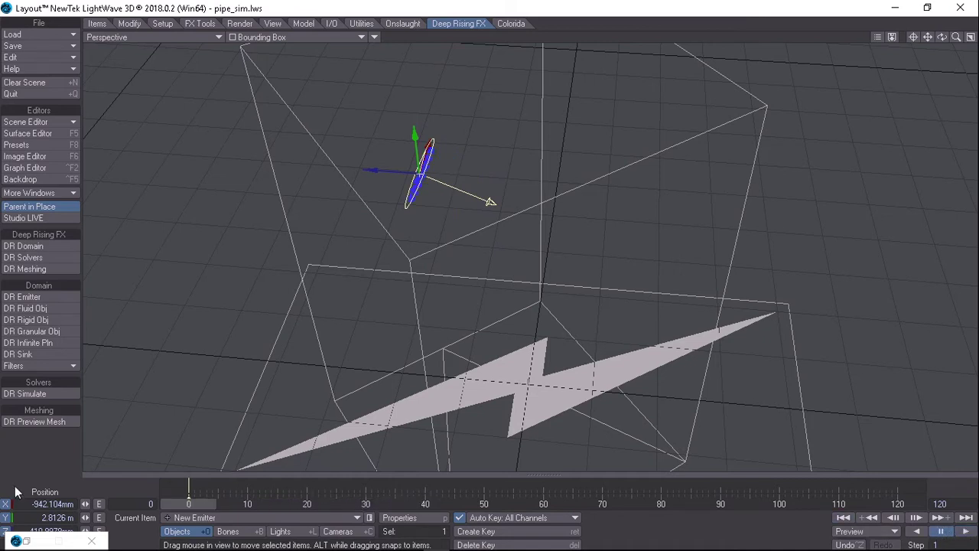
- Set the emitter's strength to 4 in the domain settings and simulate the fluid, aborting after about 23 frames
click(24, 541)
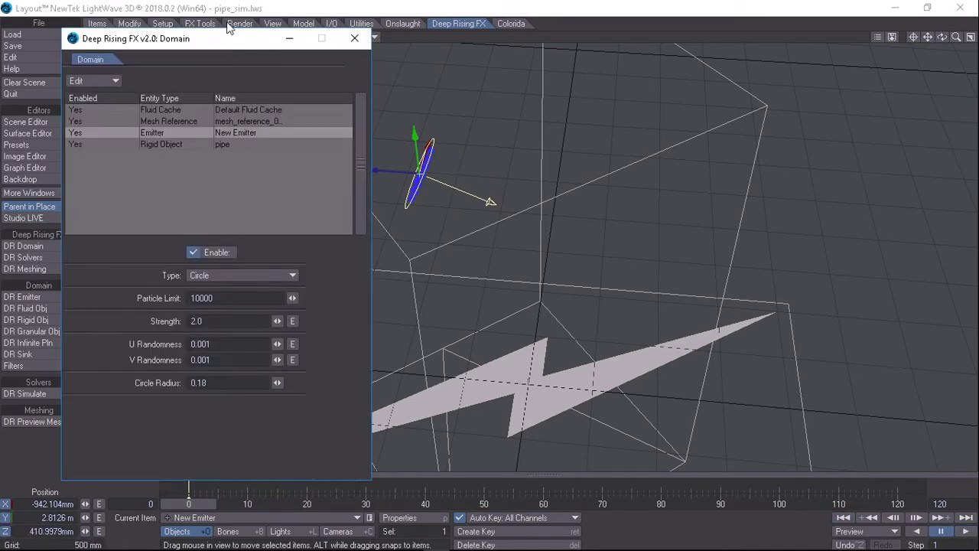
drag(226, 44, 217, 61)
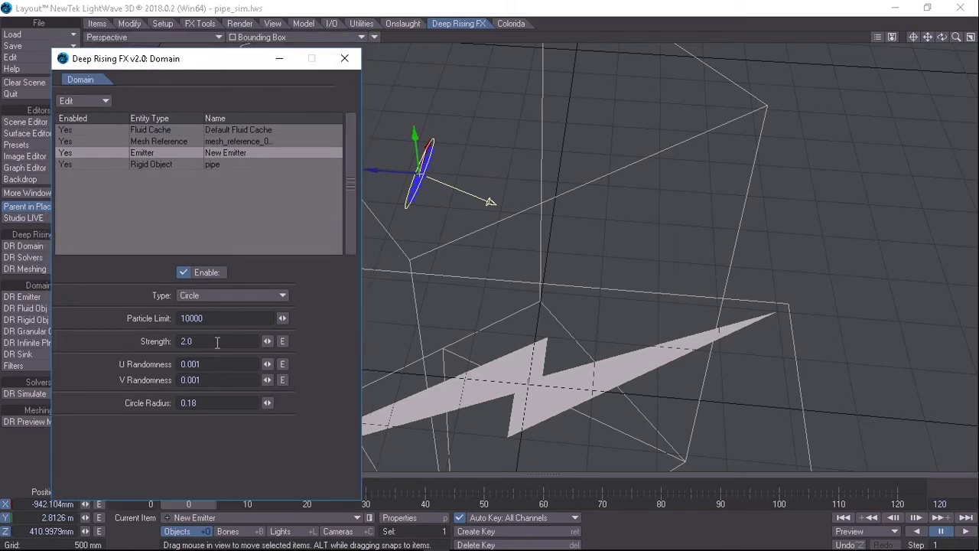
text(4)
click(17, 394)
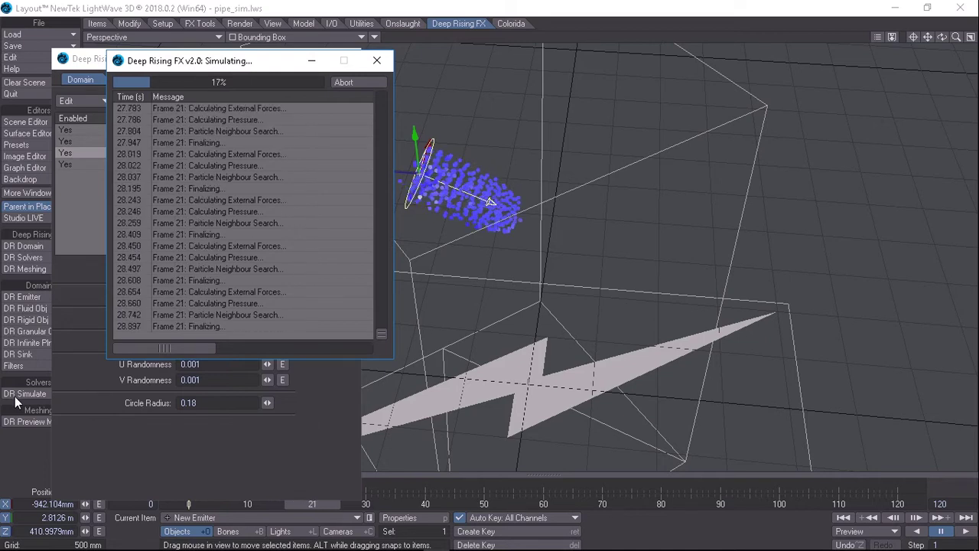
click(349, 84)
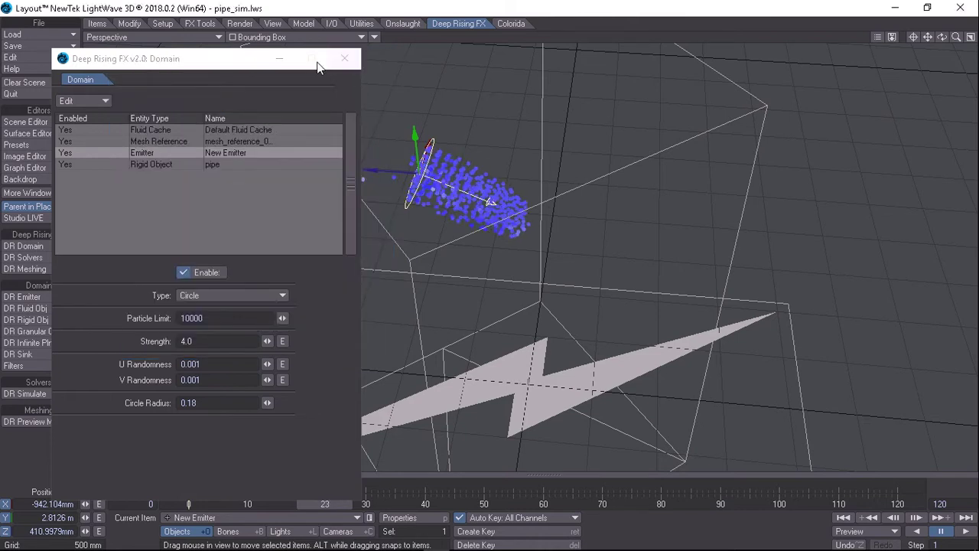
- Put the domain settings away and play the stronger emission from frame 0 to examine the particle stream
click(344, 58)
click(844, 518)
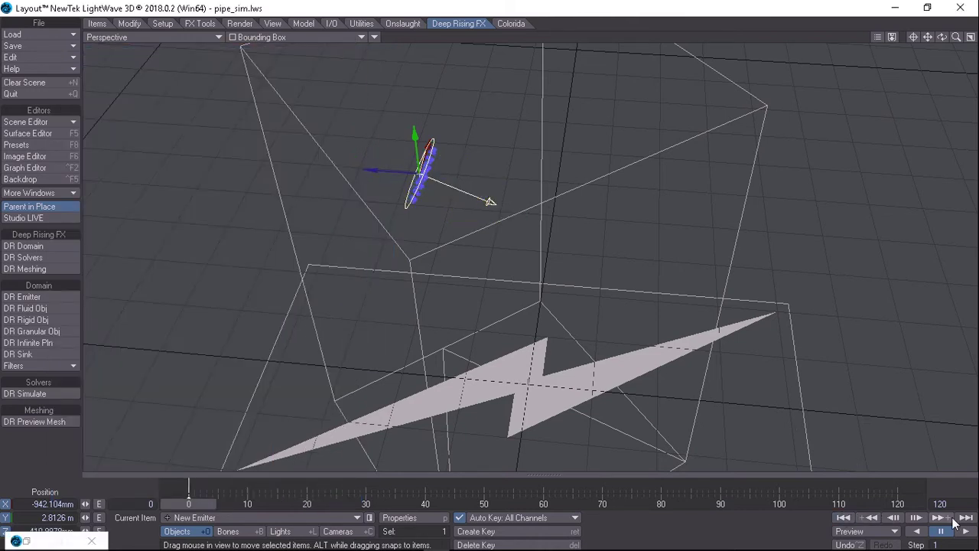
click(966, 531)
click(941, 531)
- Set the emitter's strength to 2.0 and its particle limit to 20000
click(34, 247)
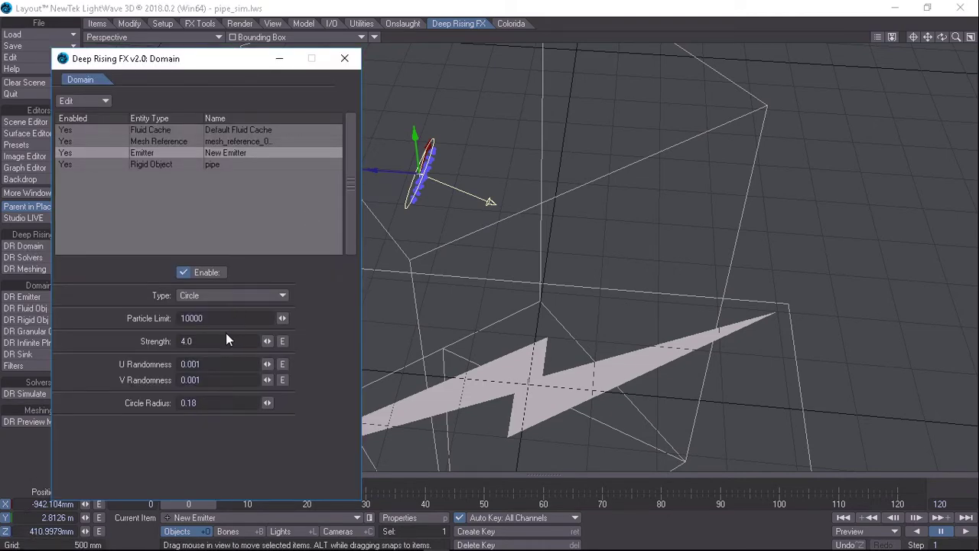
text(2.0)
double_click(192, 319)
text(20000)
key(Return)
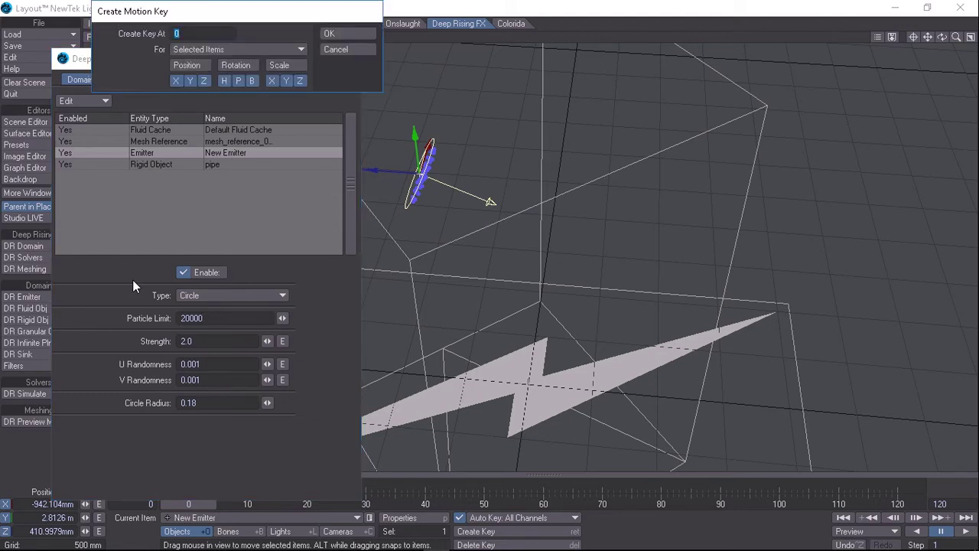
click(331, 48)
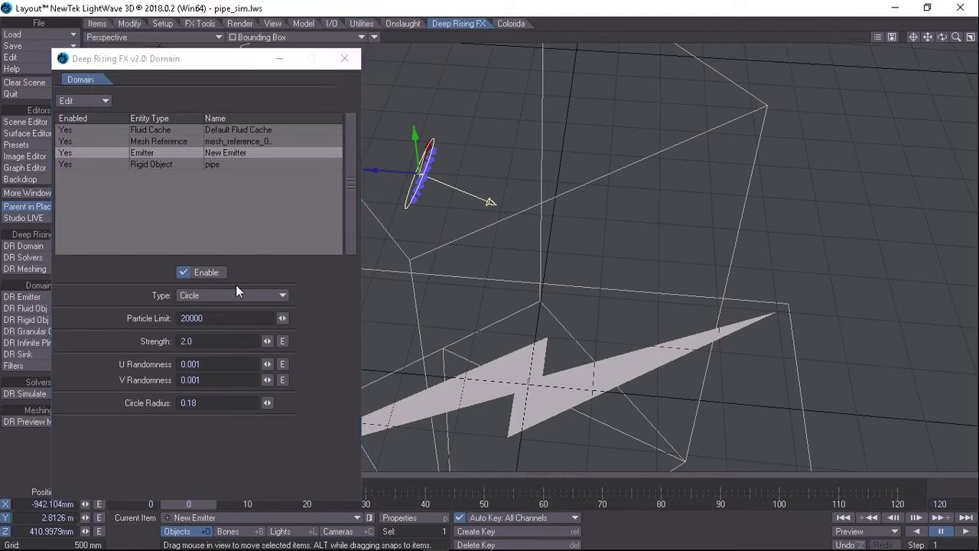
- Set the emitter's U and V randomness to 0
click(184, 366)
text(0)
drag(214, 380, 175, 382)
text(0)
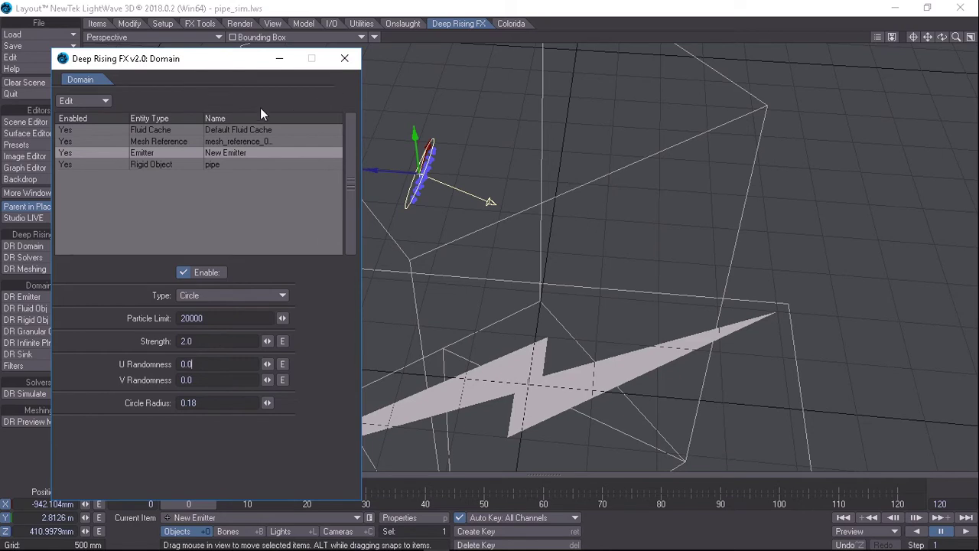
- Set the timeline's end frame to 500
click(181, 130)
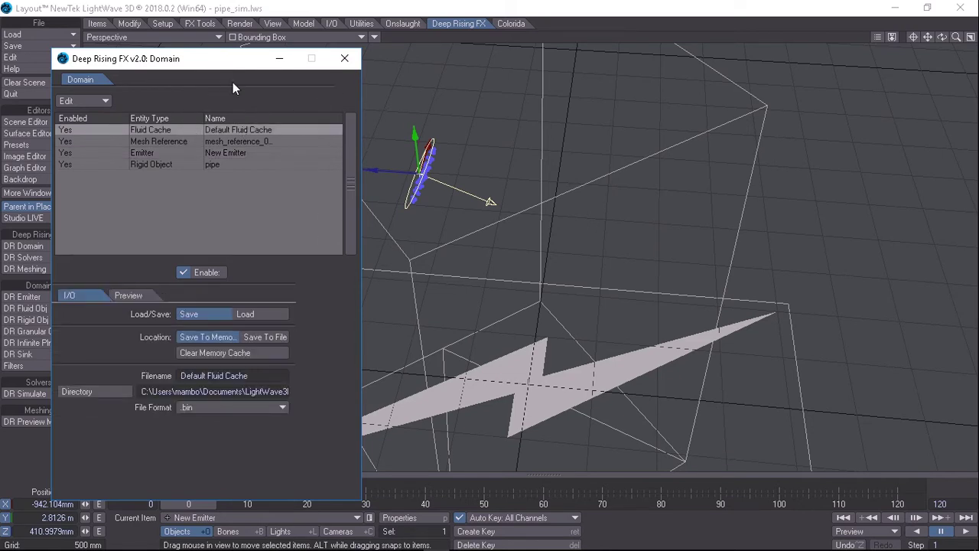
drag(244, 64, 362, 50)
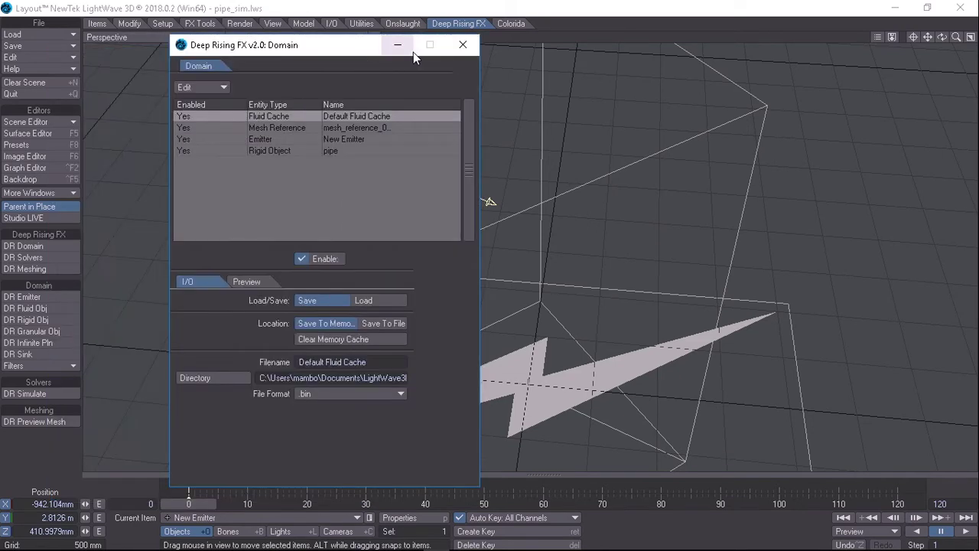
click(411, 49)
click(952, 502)
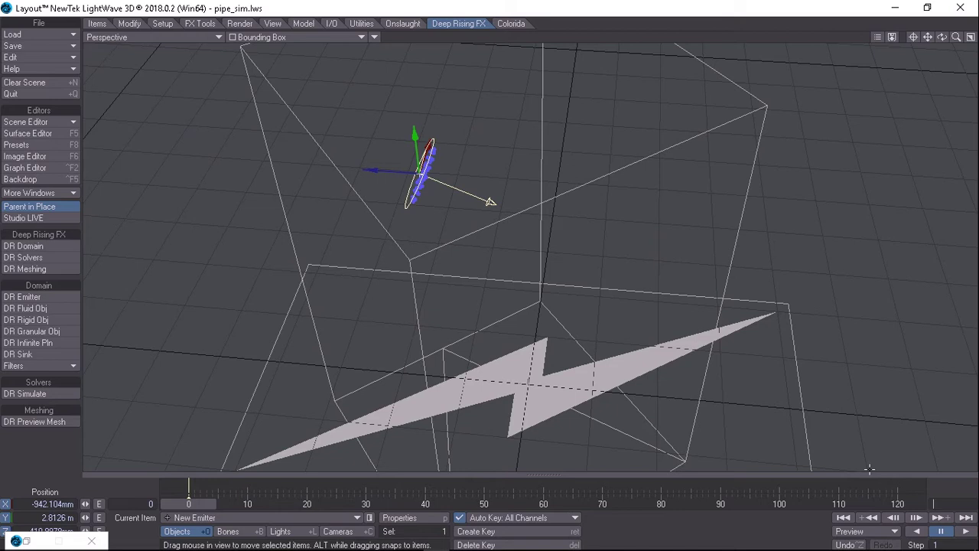
key(Return)
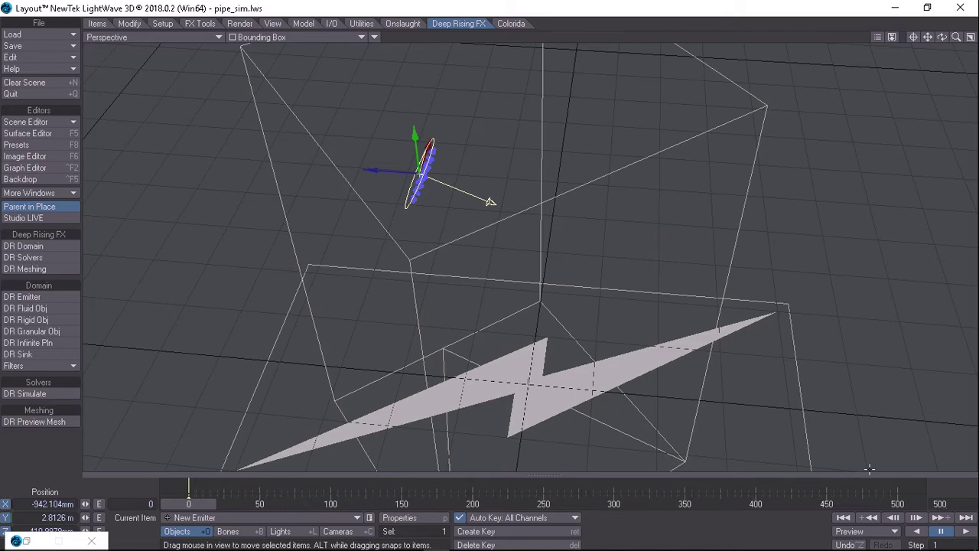
- Set the fluid cache to save to file and browse for its directory to Documents > LightWave3D_Content > ParticleCache
click(30, 540)
click(366, 325)
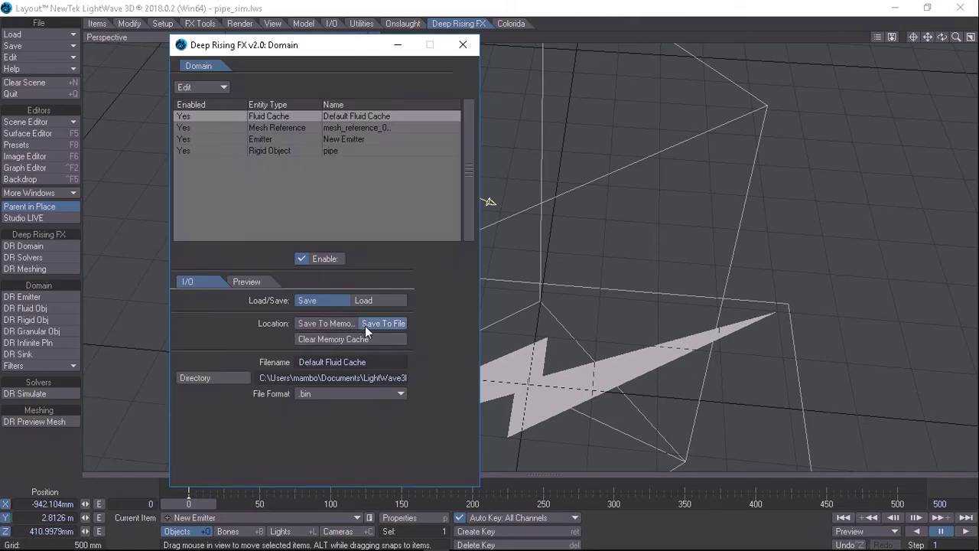
click(209, 378)
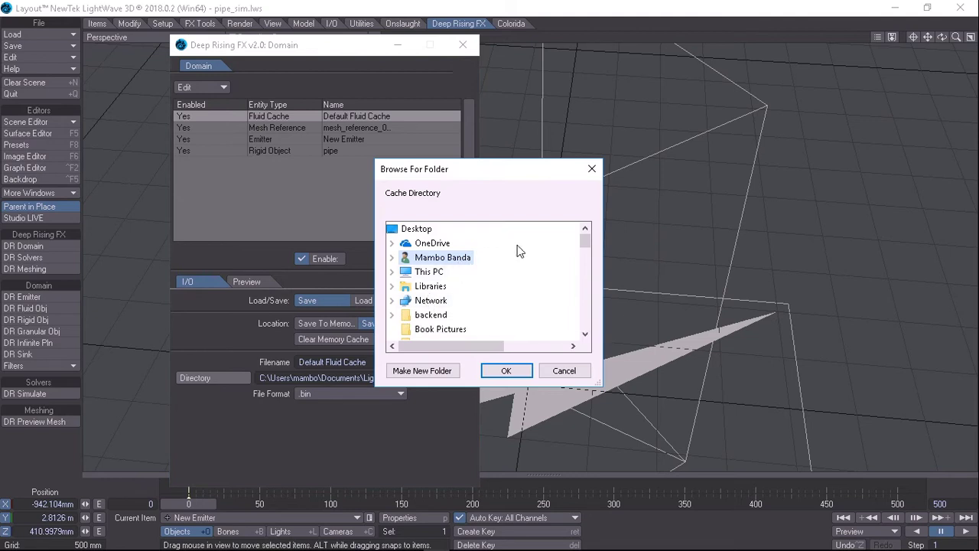
click(393, 258)
scroll(471, 291, down, 8)
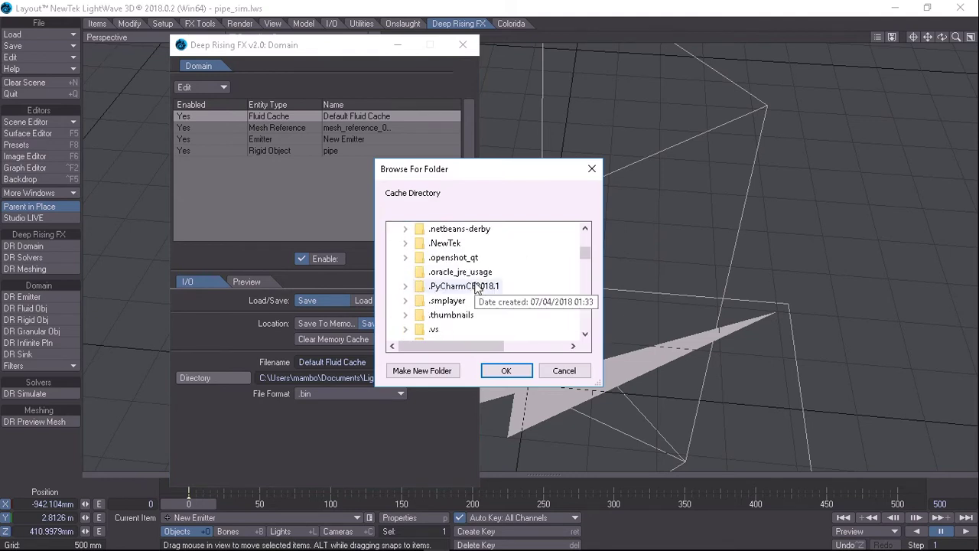
scroll(480, 269, down, 7)
scroll(481, 270, up, 4)
scroll(479, 260, up, 2)
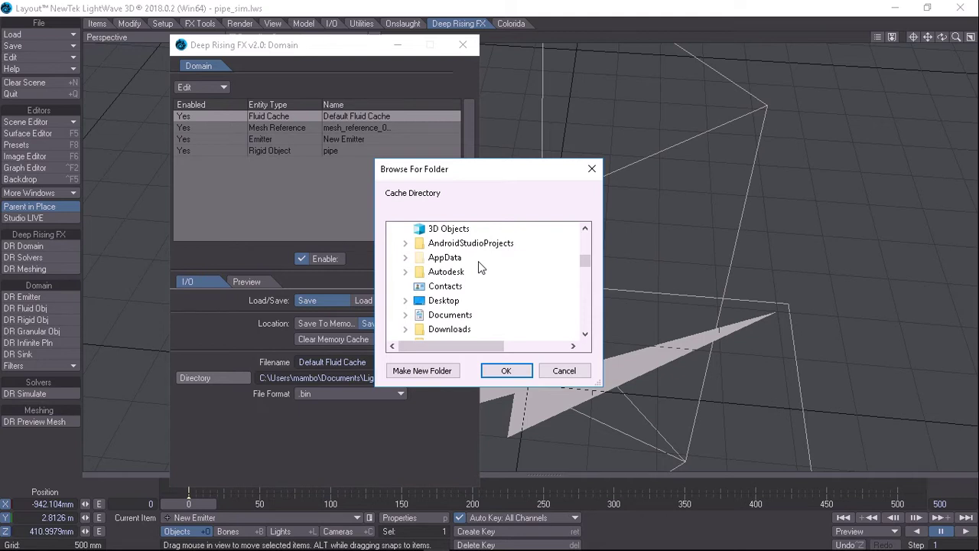
click(405, 314)
scroll(447, 325, down, 2)
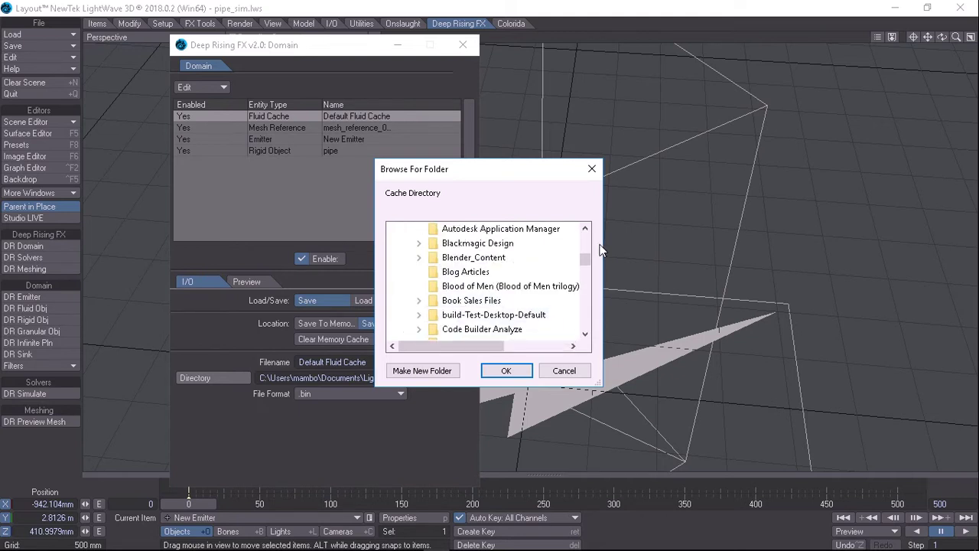
scroll(557, 270, down, 5)
scroll(557, 269, down, 4)
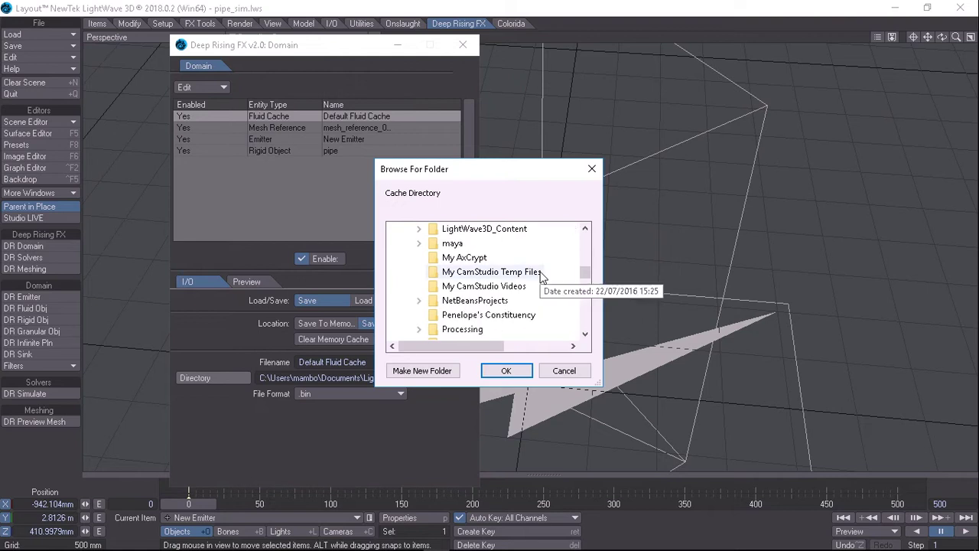
click(419, 229)
scroll(505, 285, down, 3)
scroll(513, 288, down, 2)
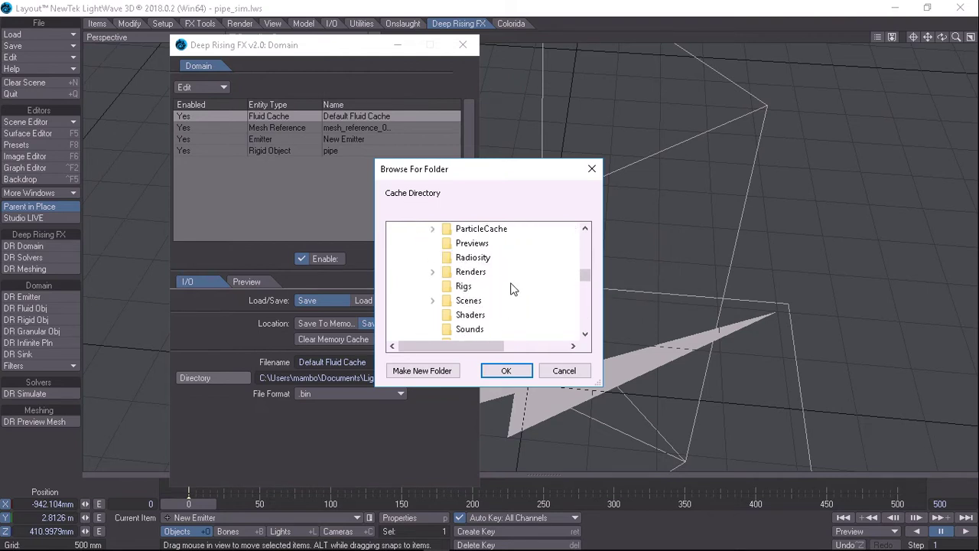
click(433, 230)
click(479, 228)
- Create a folder named "Pipe Sim Tut" inside ParticleCache and accept the cache directory
click(421, 371)
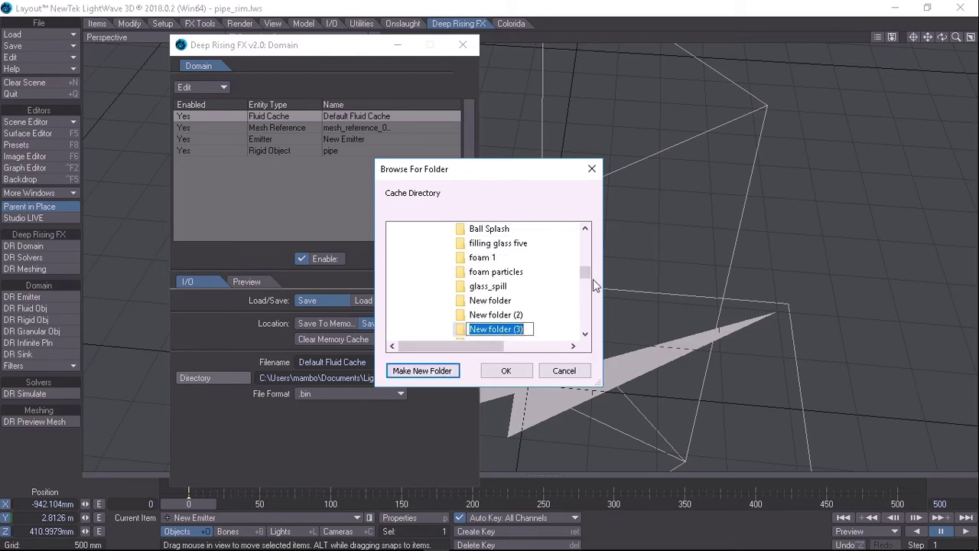
text(P)
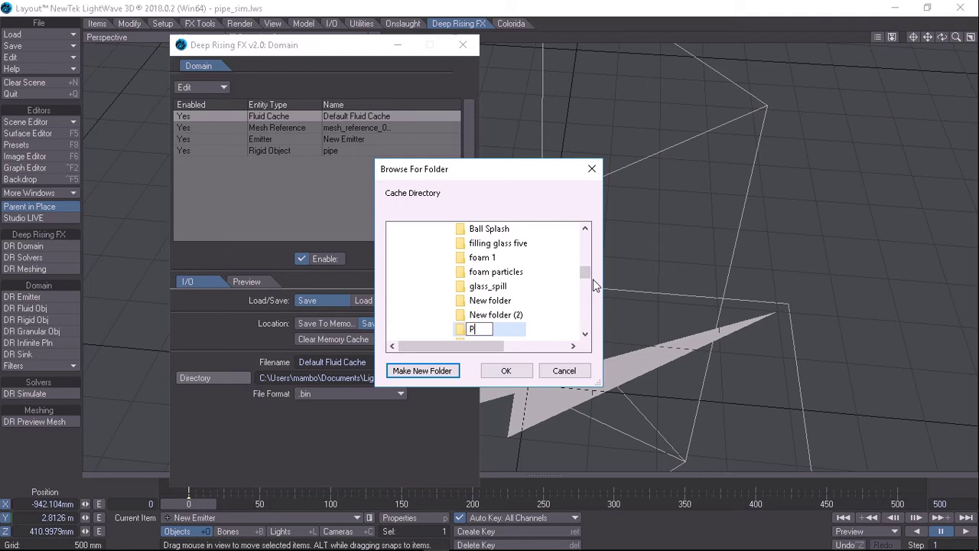
text(ipse)
text(im)
text( Tut)
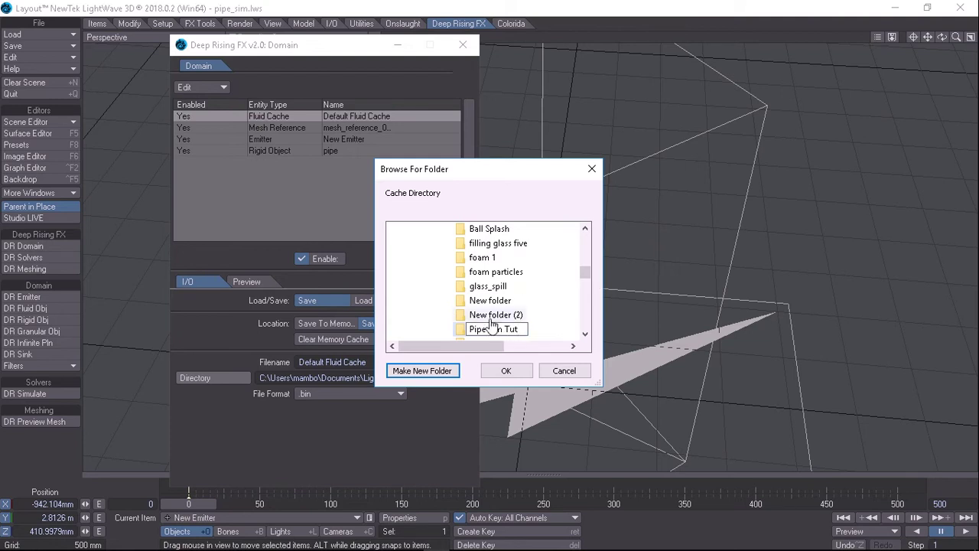
key(Escape)
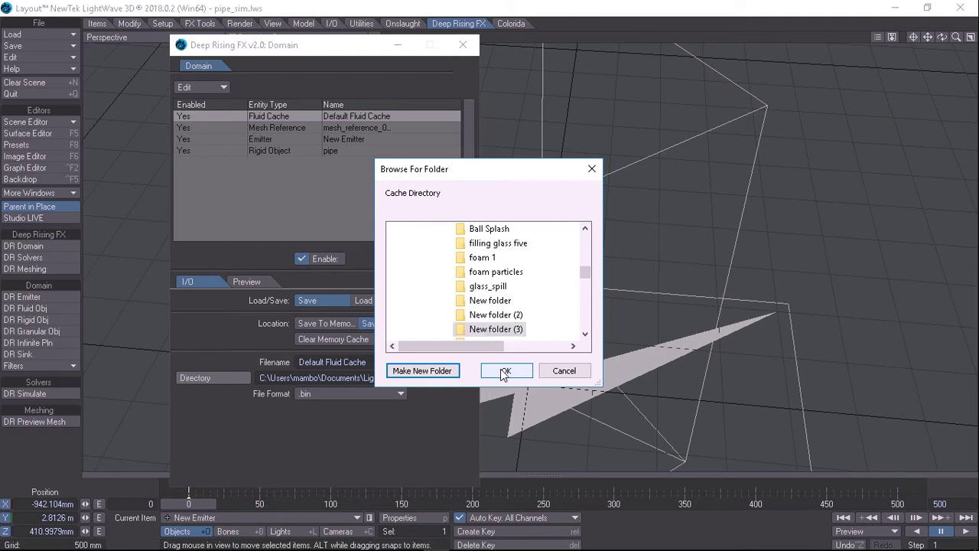
click(504, 372)
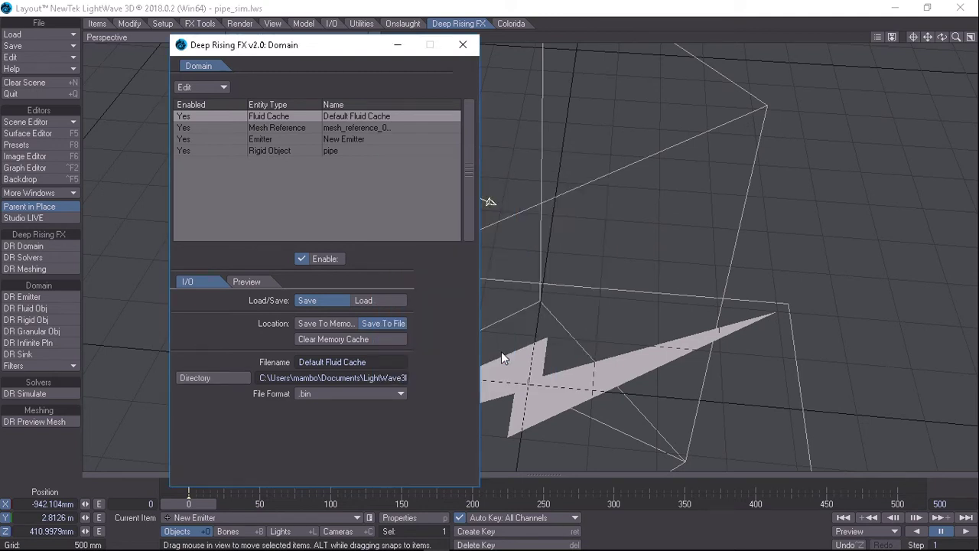
- Choose the Pipe Sim Tut folder as the fluid cache's directory and set the file format to .bgeo
click(223, 371)
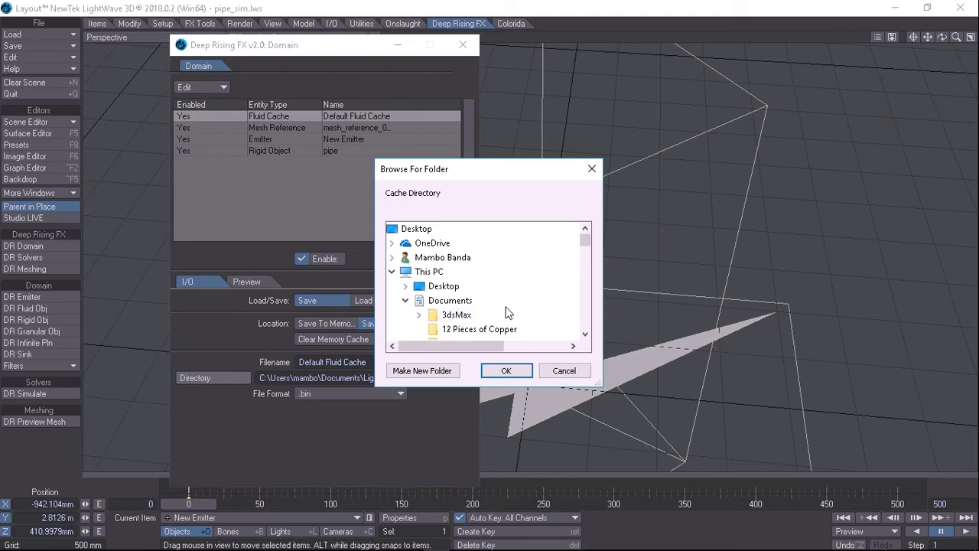
scroll(509, 310, down, 3)
scroll(536, 306, down, 12)
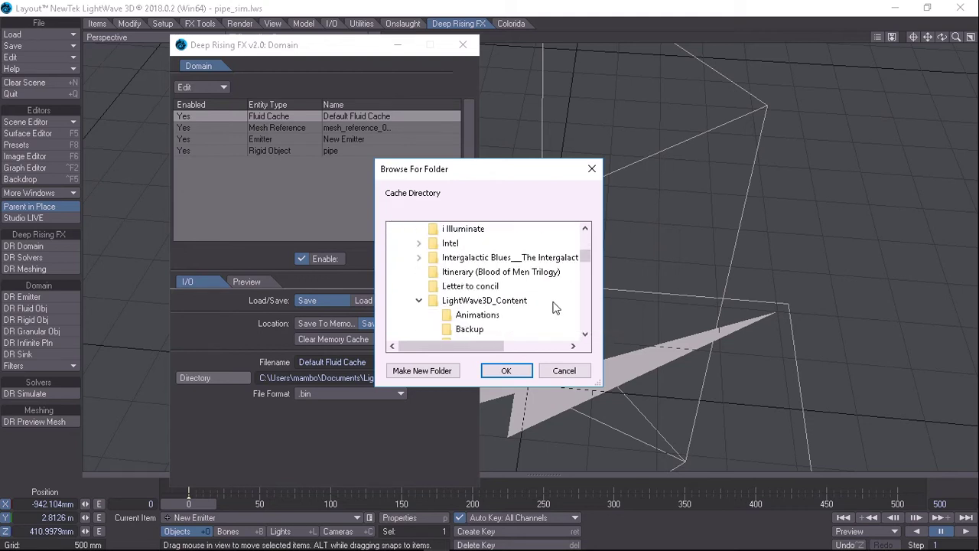
scroll(554, 303, down, 10)
click(499, 260)
click(507, 371)
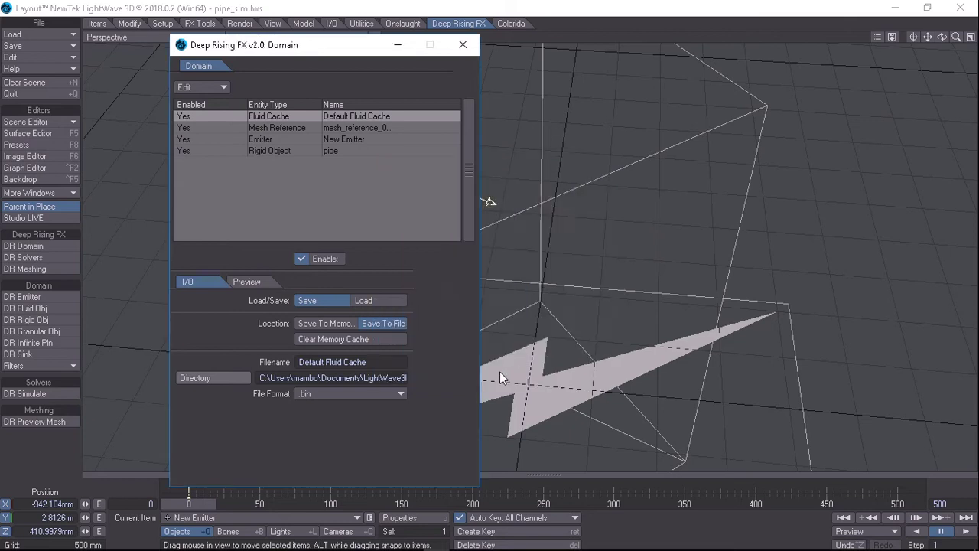
click(389, 396)
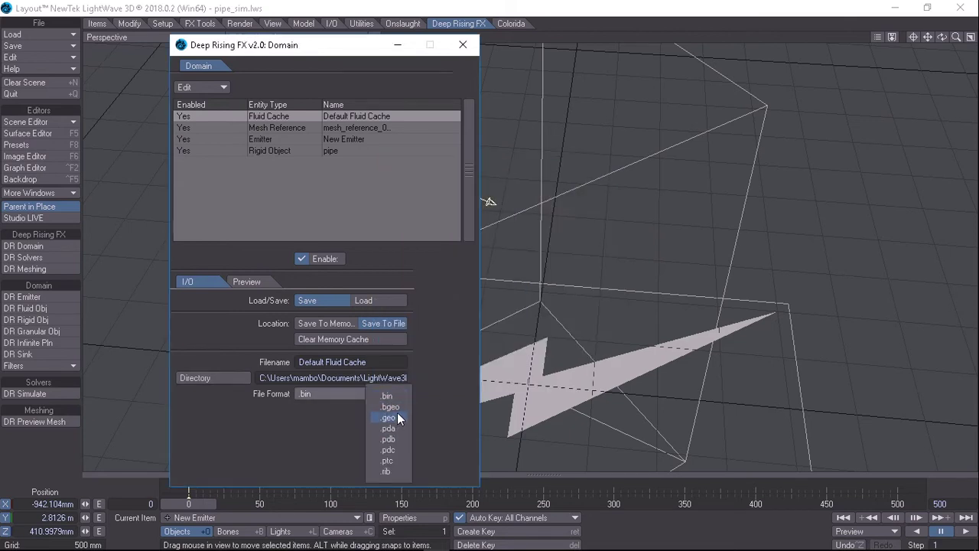
click(399, 408)
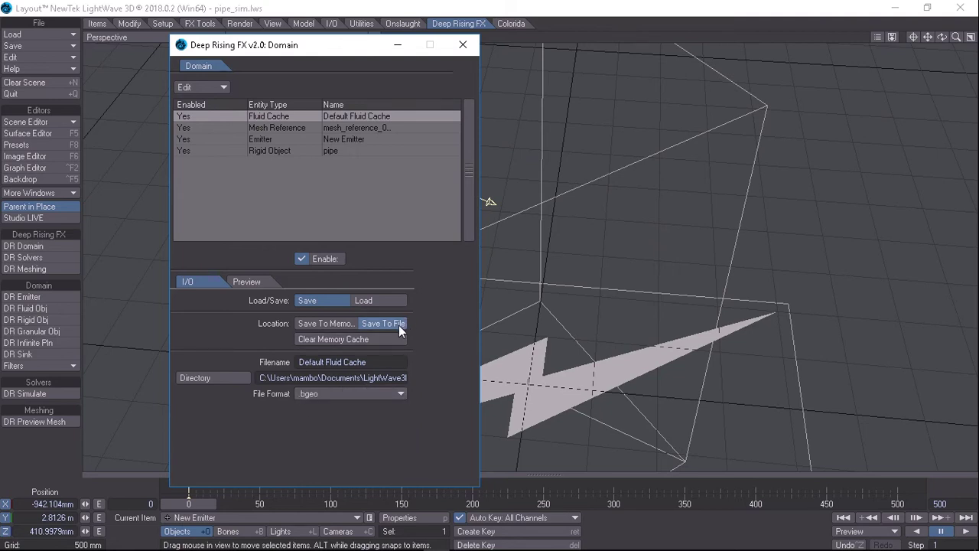
- Run the Deep Rising FX simulation to cache the fluid to disk, moving the open windows out of the way
drag(336, 58, 297, 79)
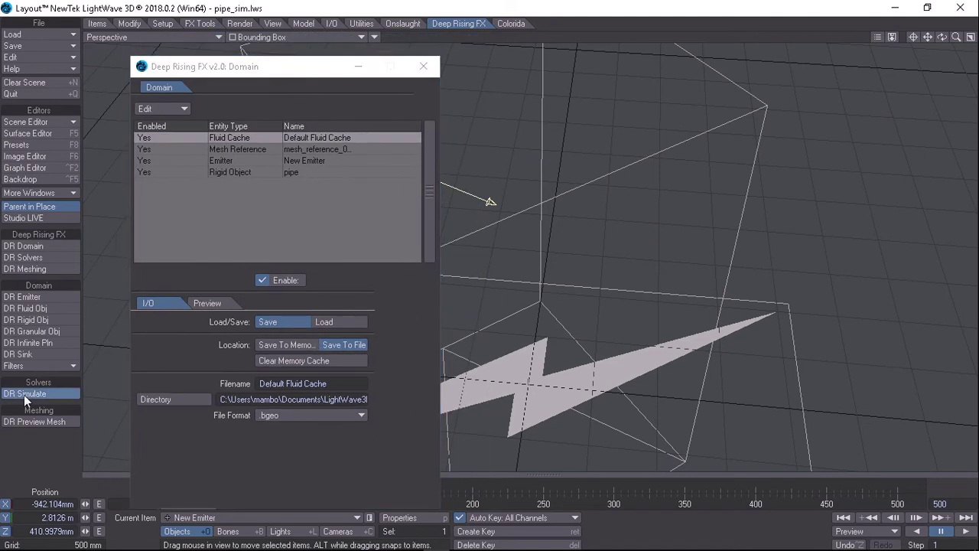
click(24, 395)
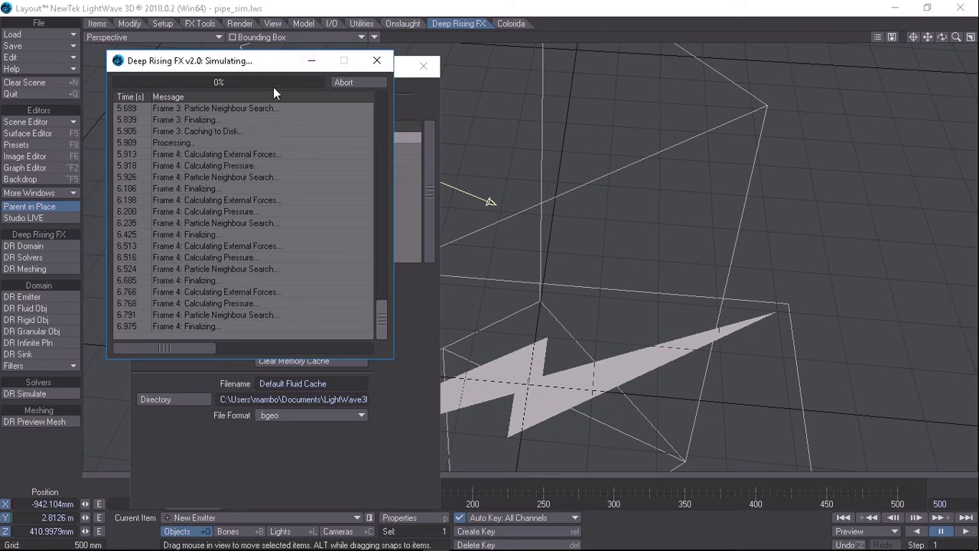
drag(290, 60, 273, 87)
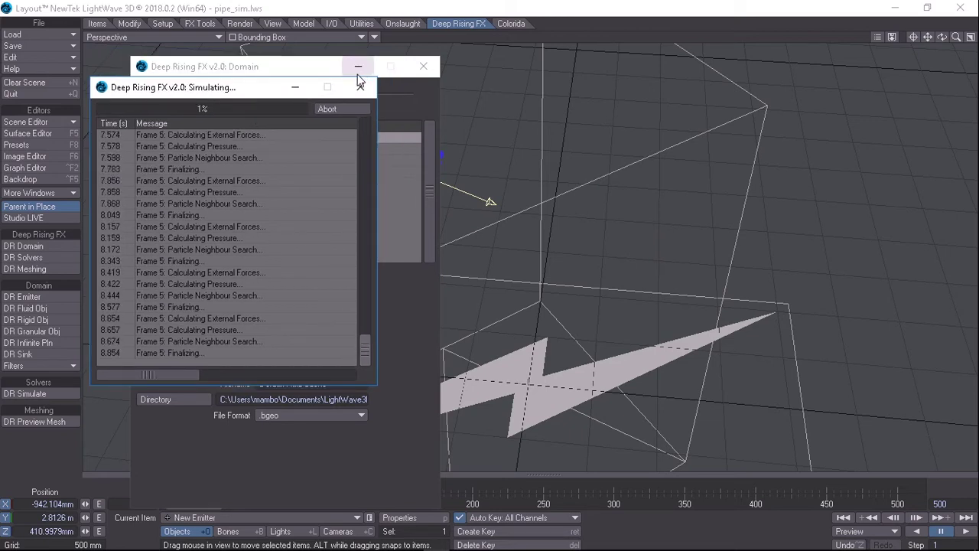
click(358, 69)
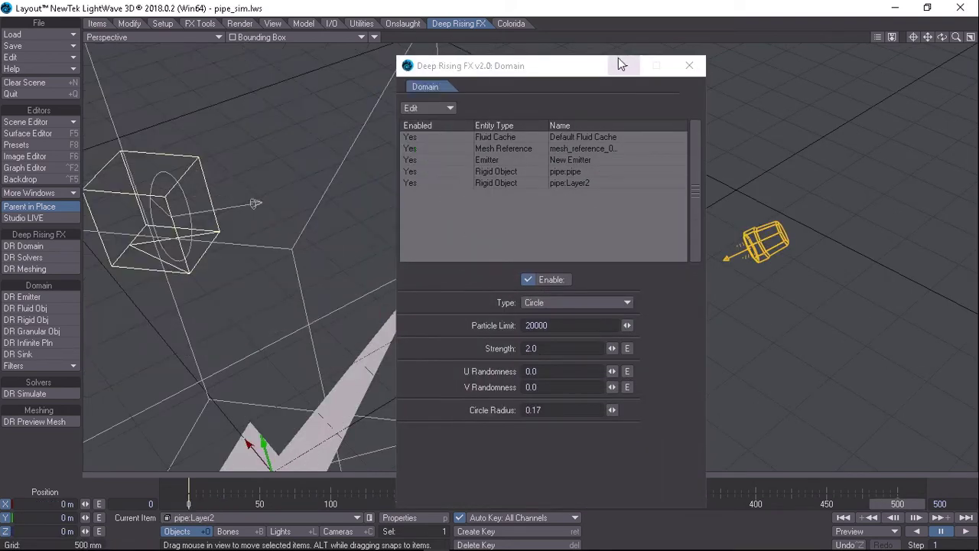
click(622, 65)
drag(928, 37, 429, 222)
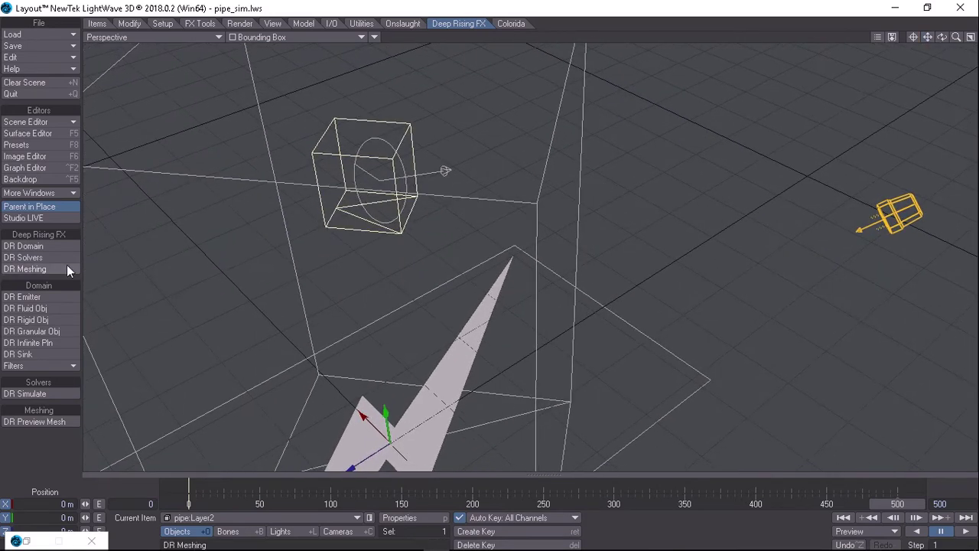
click(31, 540)
click(501, 138)
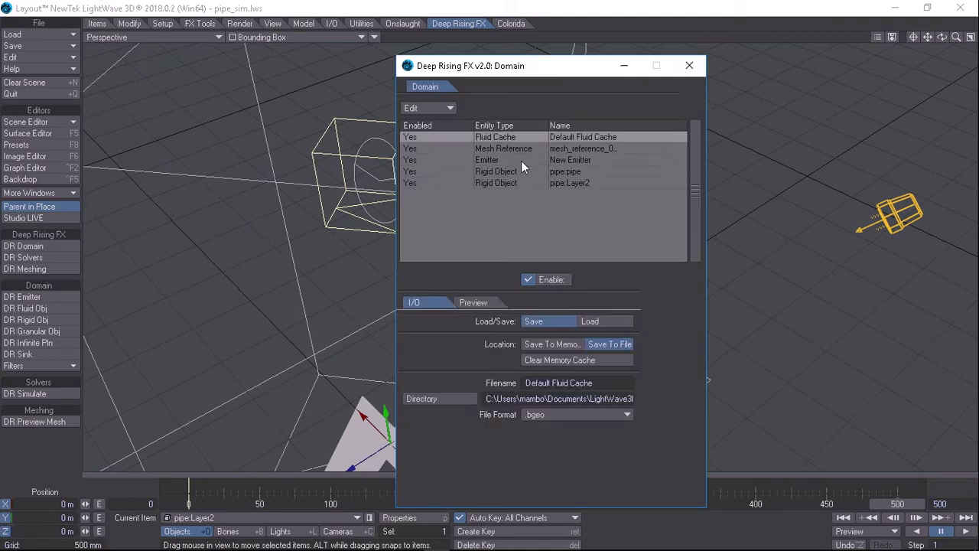
click(603, 318)
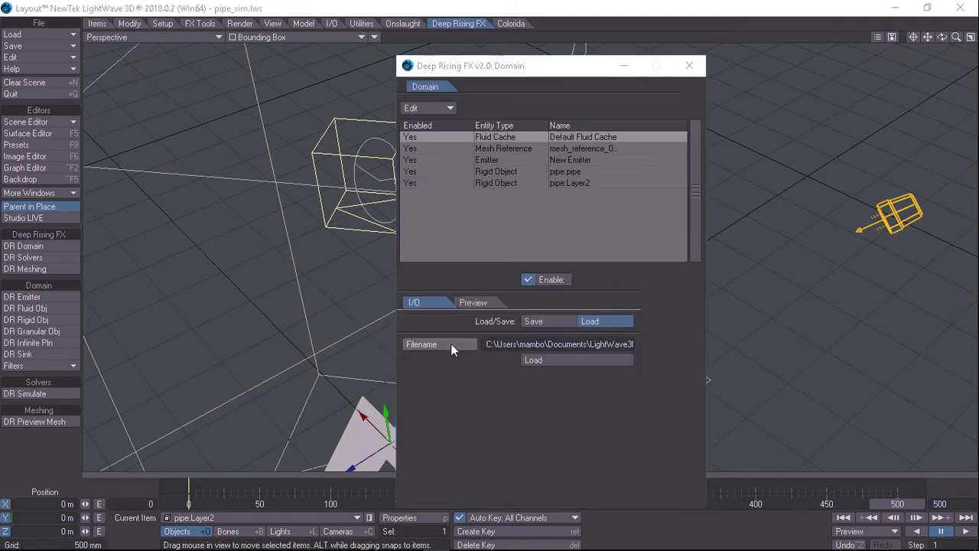
click(516, 345)
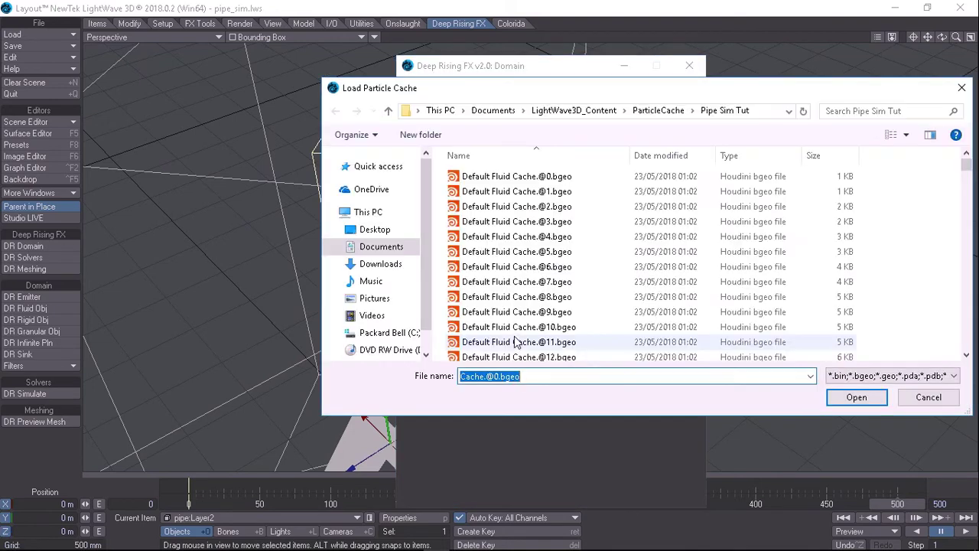
double_click(527, 178)
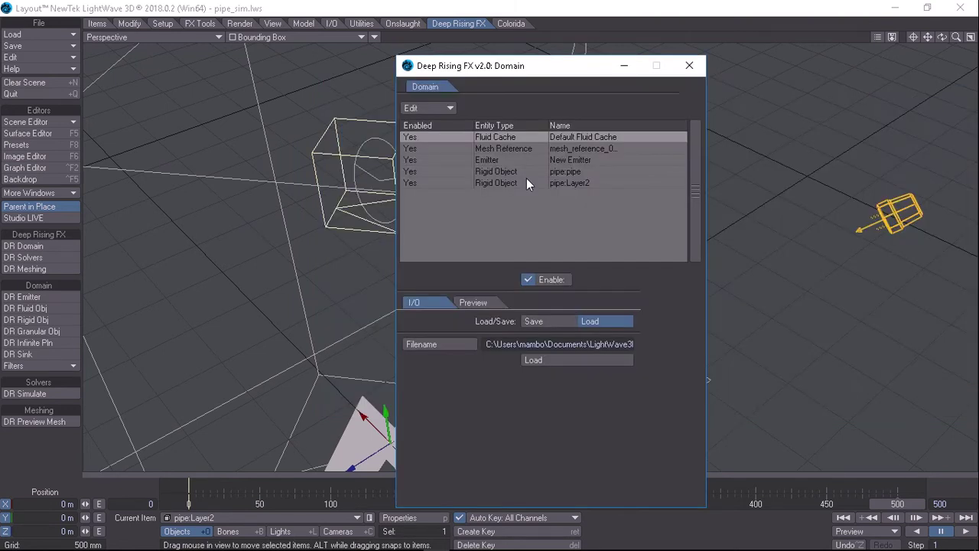
click(600, 358)
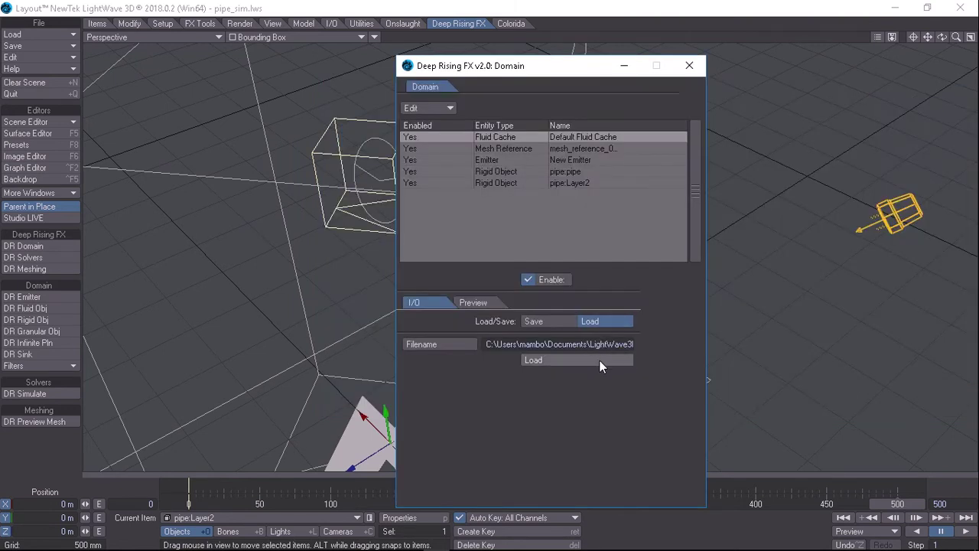
- Put the domain settings away and play the loaded cache, examining the particle flow along the spiral from several angles
click(625, 66)
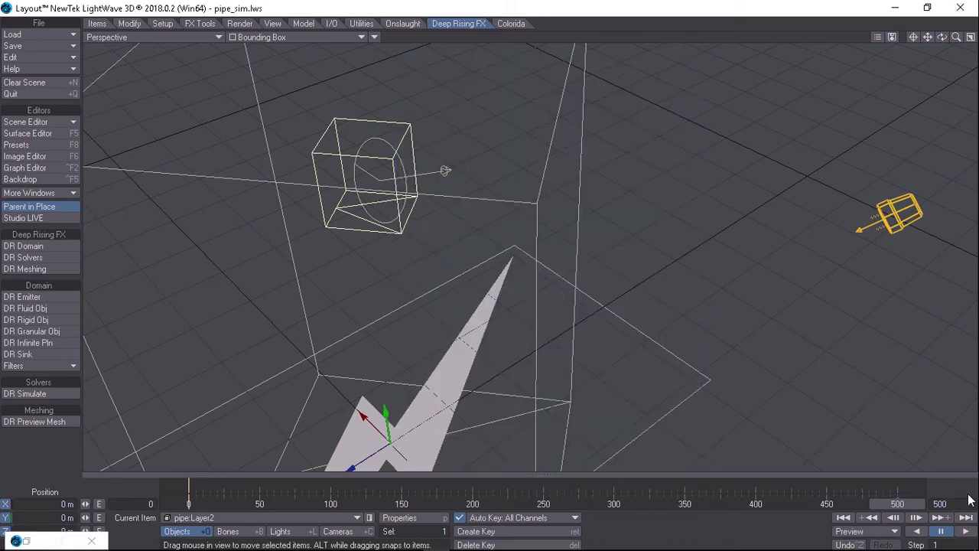
click(966, 531)
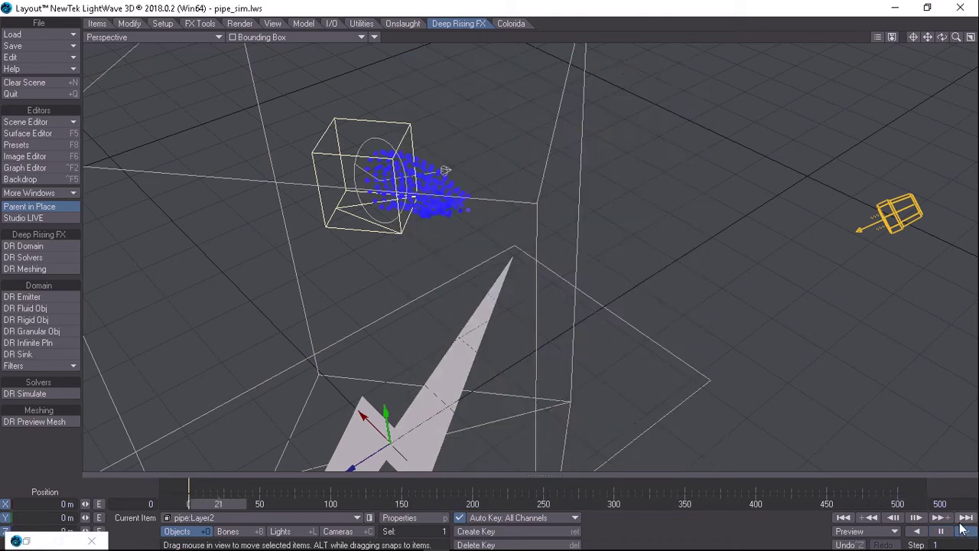
drag(942, 36, 645, 130)
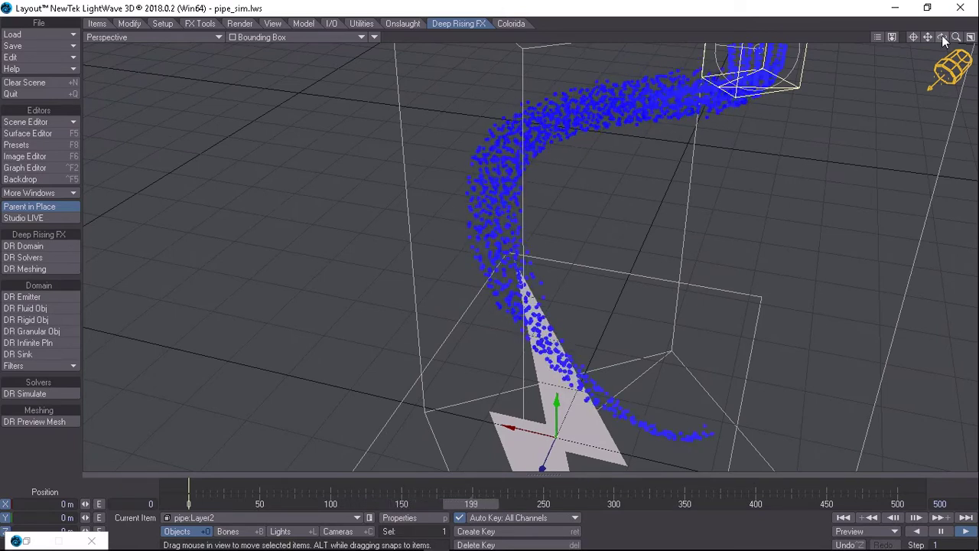
drag(941, 36, 658, 11)
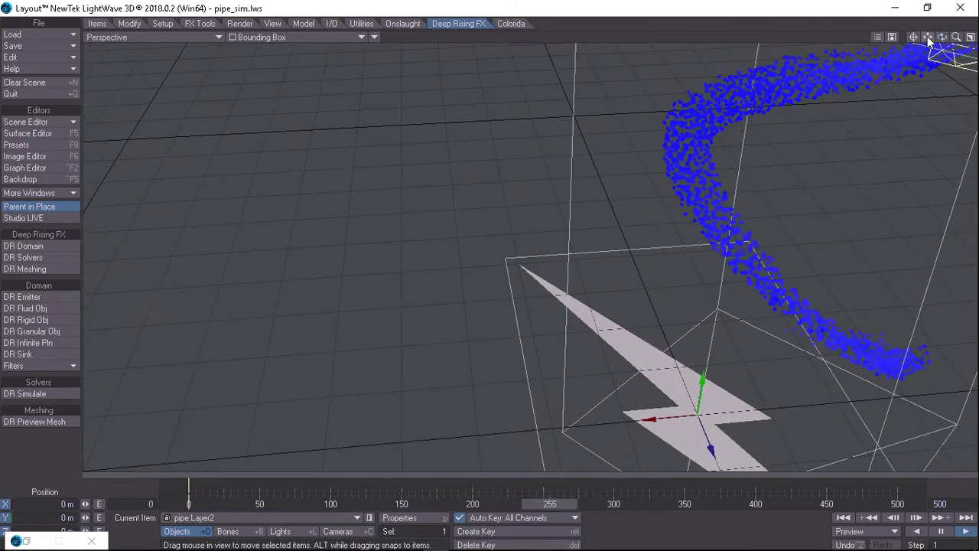
drag(928, 37, 655, 70)
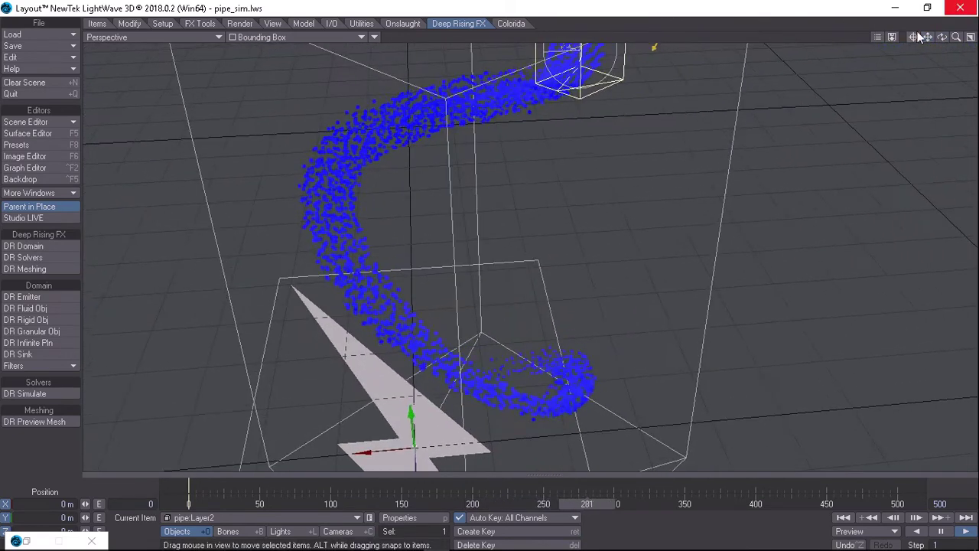
drag(941, 36, 738, 56)
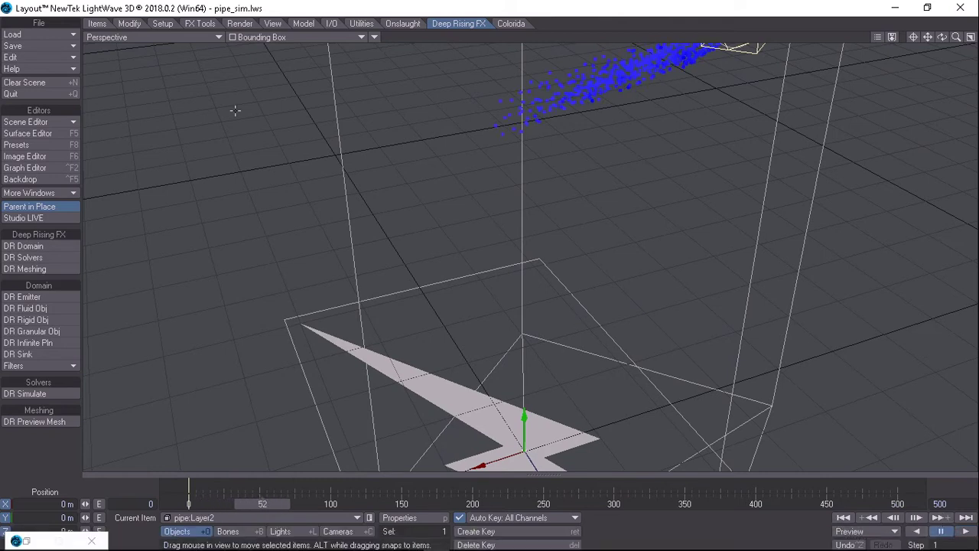
- Show the viewport as Textured Shaded Solid and go to about frame 450 to examine the particles at the pipe's lower opening
click(281, 36)
click(287, 89)
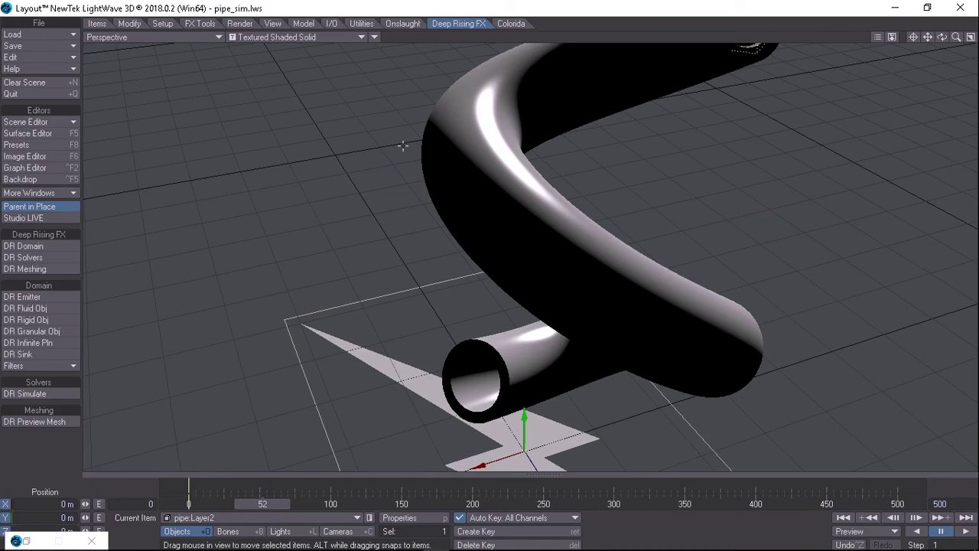
click(833, 502)
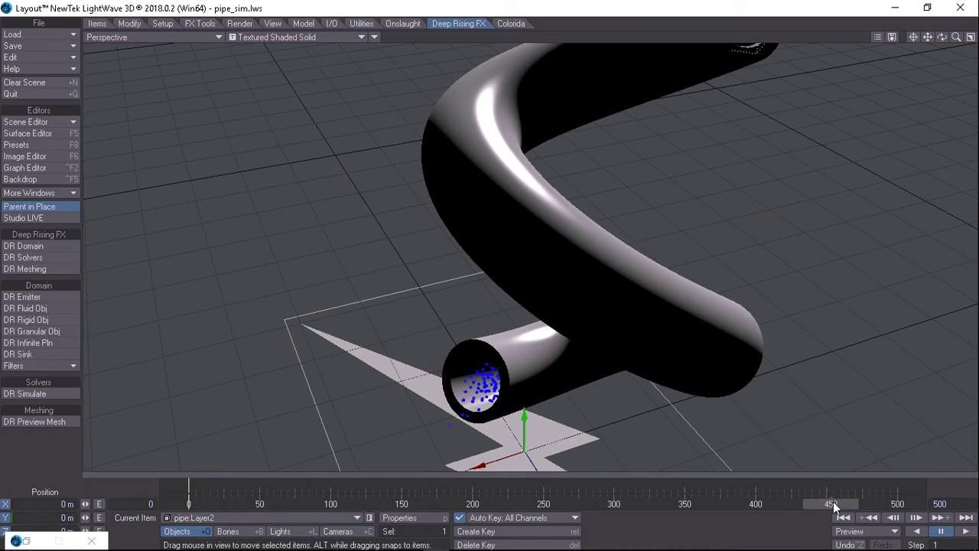
- Play the cached simulation through its final frames and stop the playback, watching the particles leave the pipe's lower opening
mouse_move(857, 502)
mouse_down()
mouse_move(907, 504)
mouse_move(820, 513)
mouse_move(772, 505)
mouse_up()
click(965, 531)
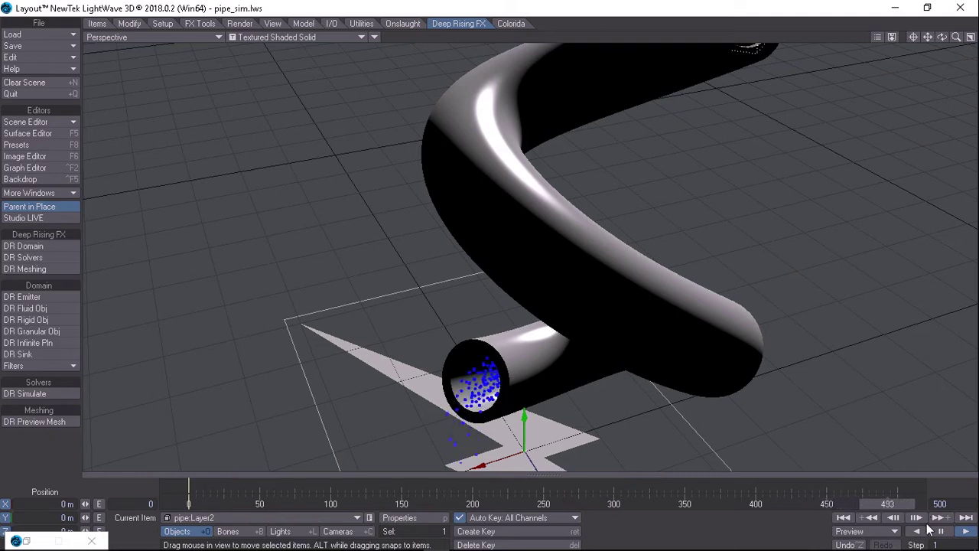
click(942, 533)
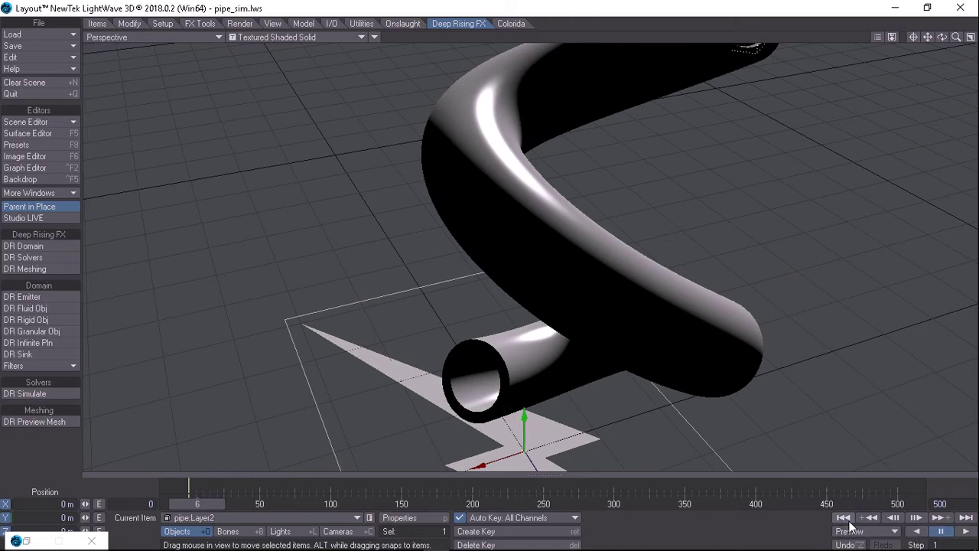
- Save the scene under the new name pipe_sim_2.lws in the Scenes folder
click(21, 45)
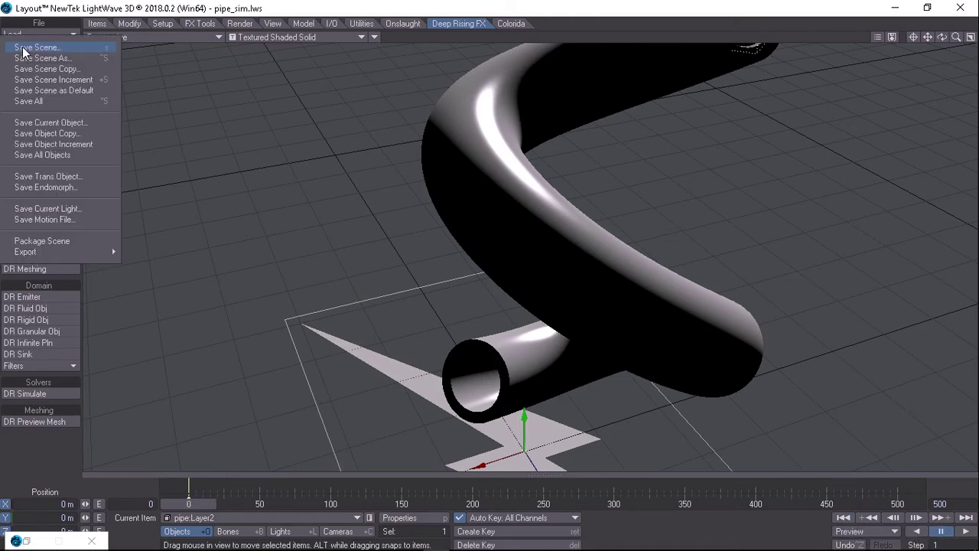
click(22, 56)
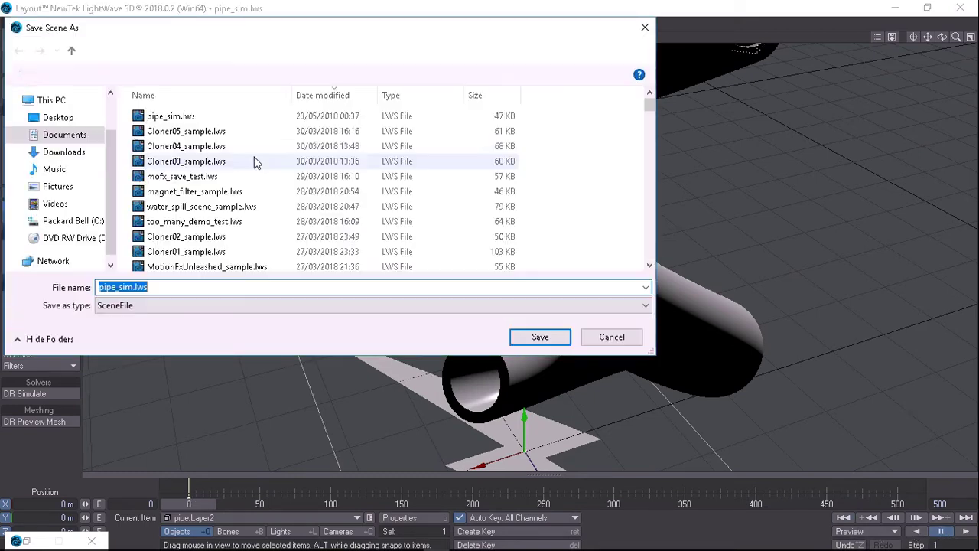
double_click(132, 287)
click(133, 288)
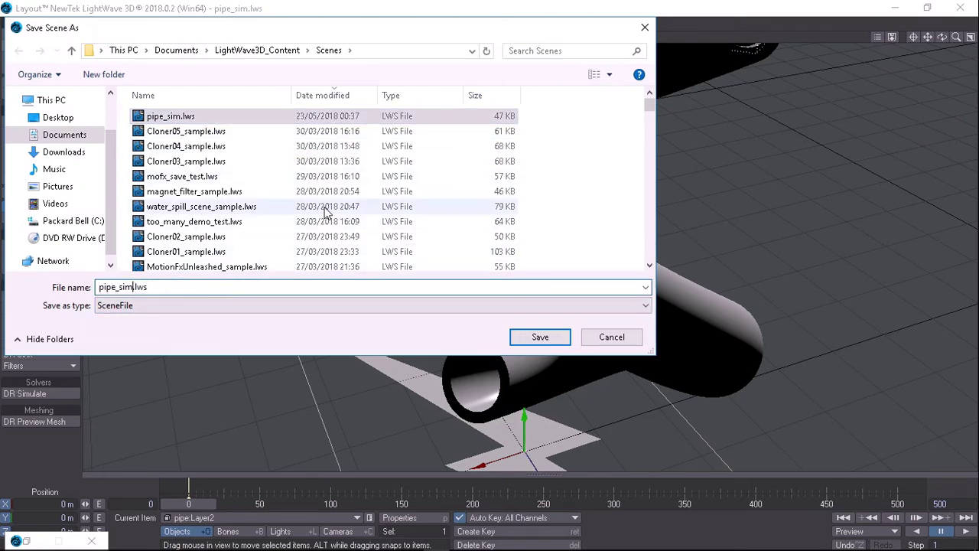
text(_)
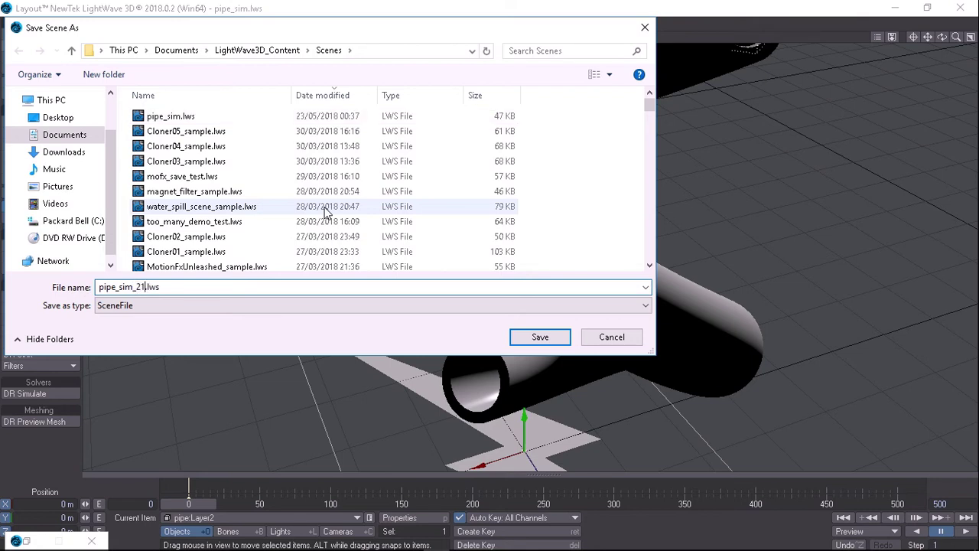
text(2)
key(Return)
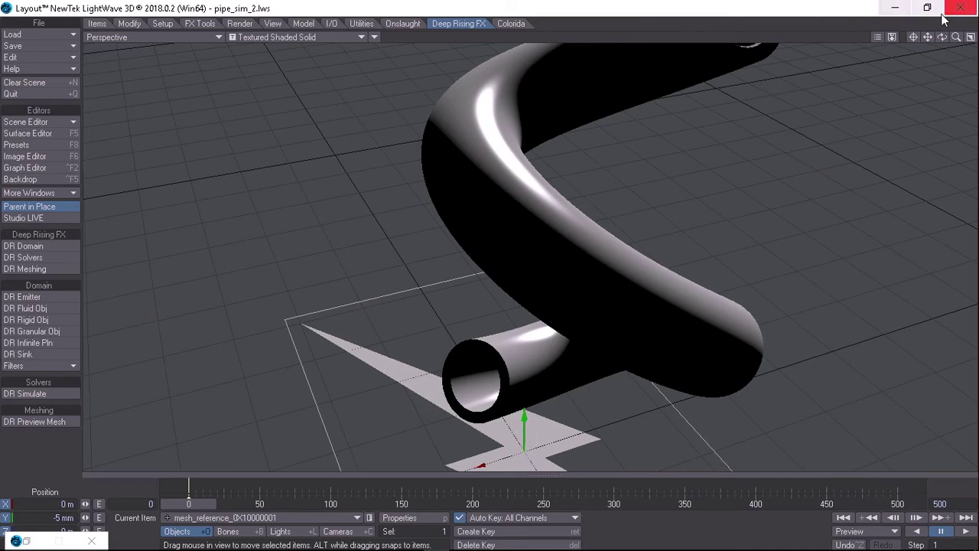
- Bring the whole spiral into view and select the pipe:pipe object
drag(955, 40, 385, 95)
drag(928, 37, 929, 2)
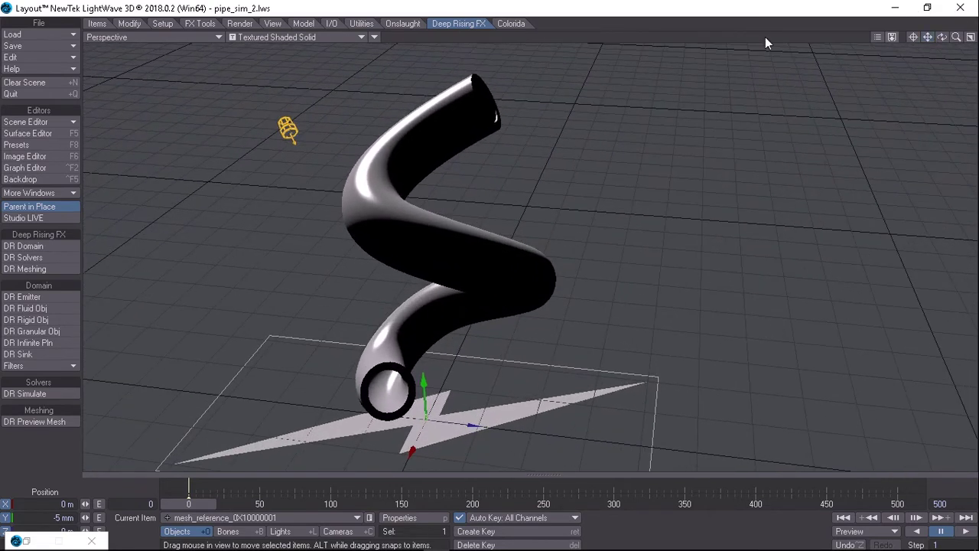
click(340, 37)
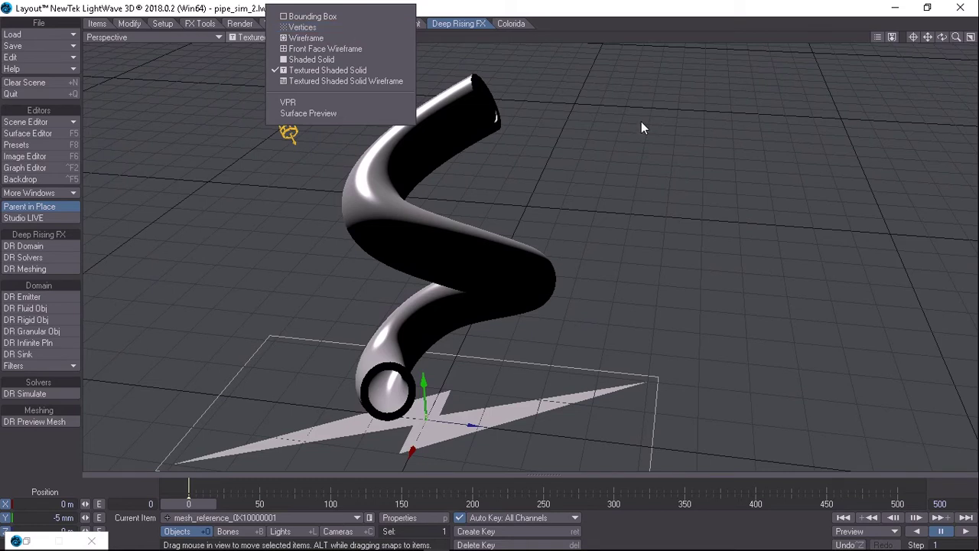
click(477, 98)
click(451, 77)
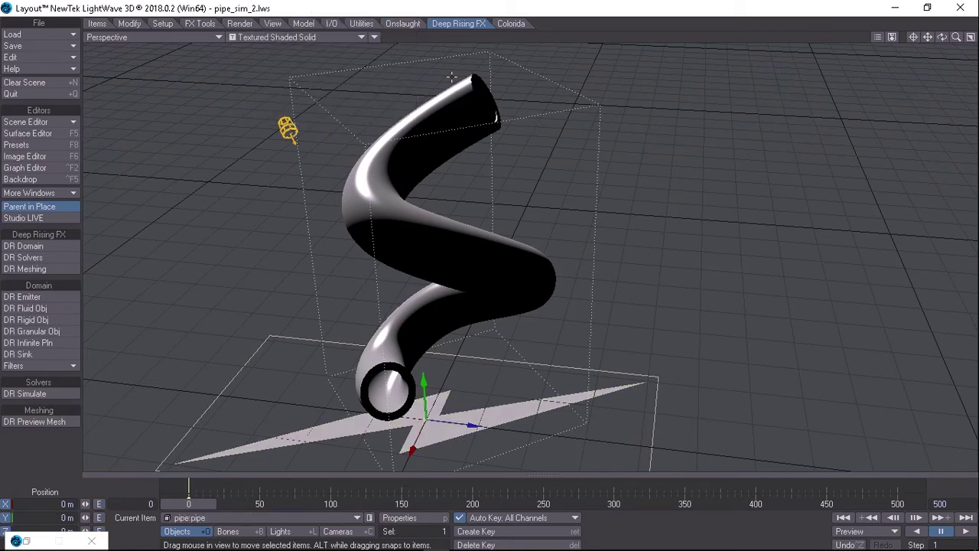
- Examine the pipe's surface settings and its render properties, including the visibility options, without changing them
click(36, 134)
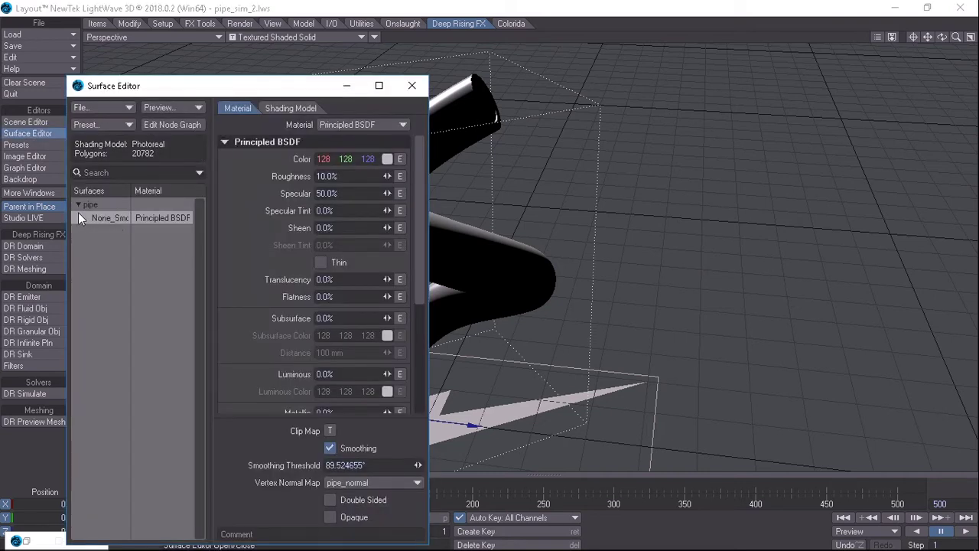
click(412, 85)
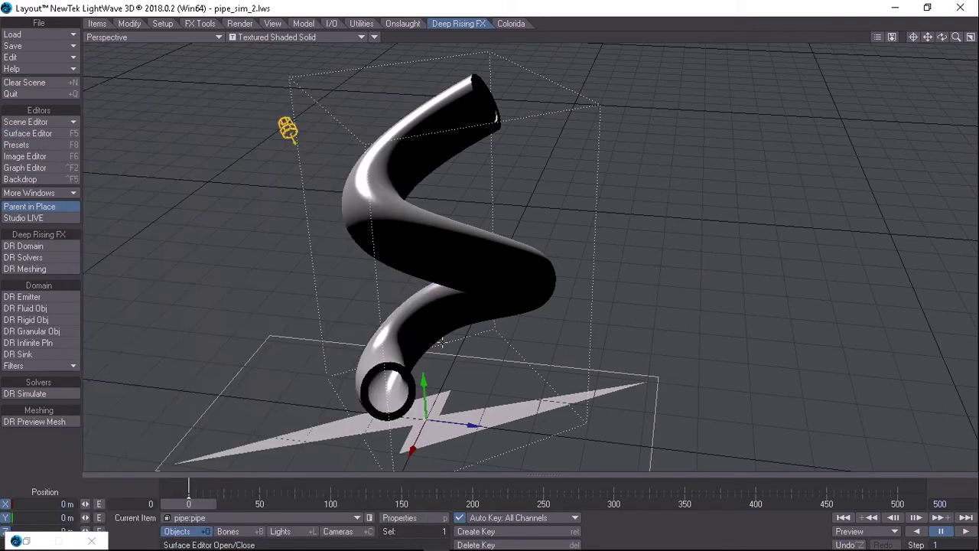
click(410, 521)
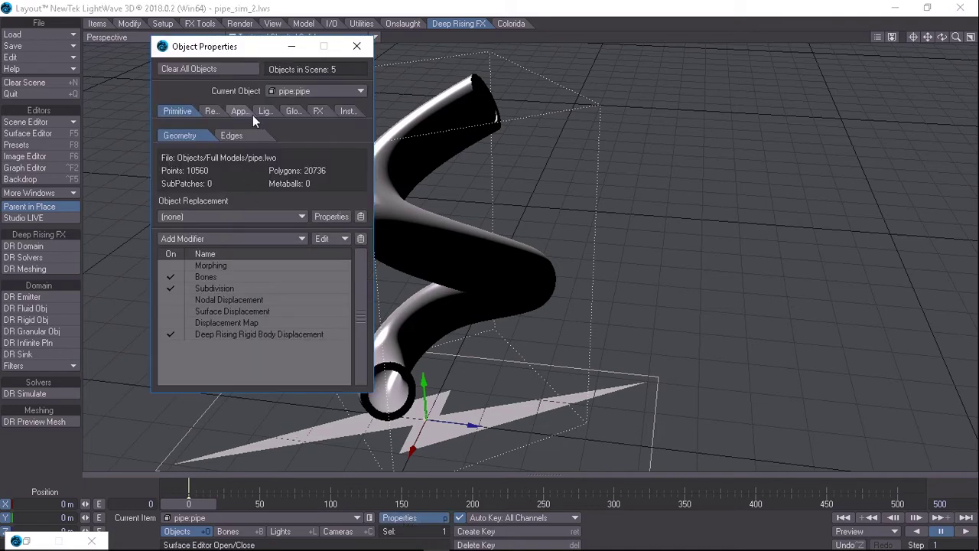
click(219, 111)
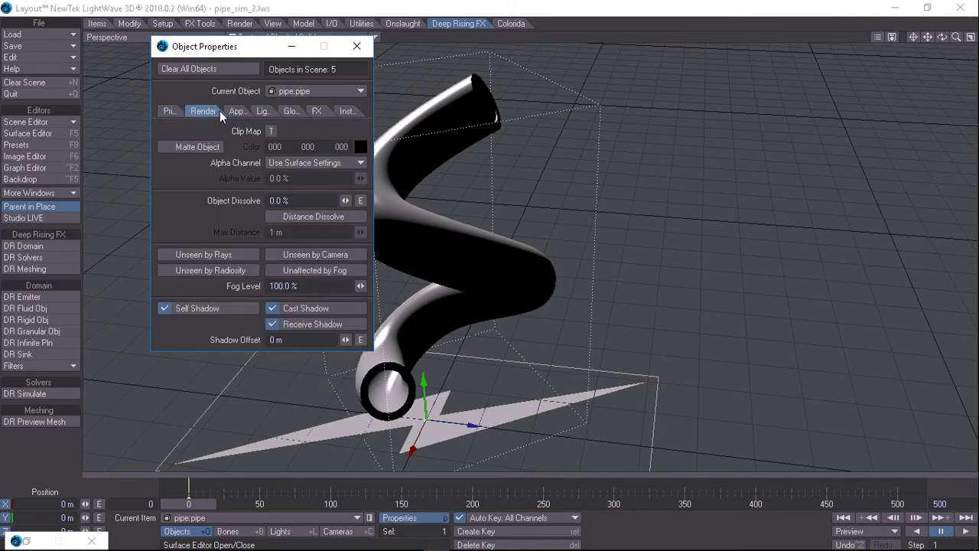
click(280, 253)
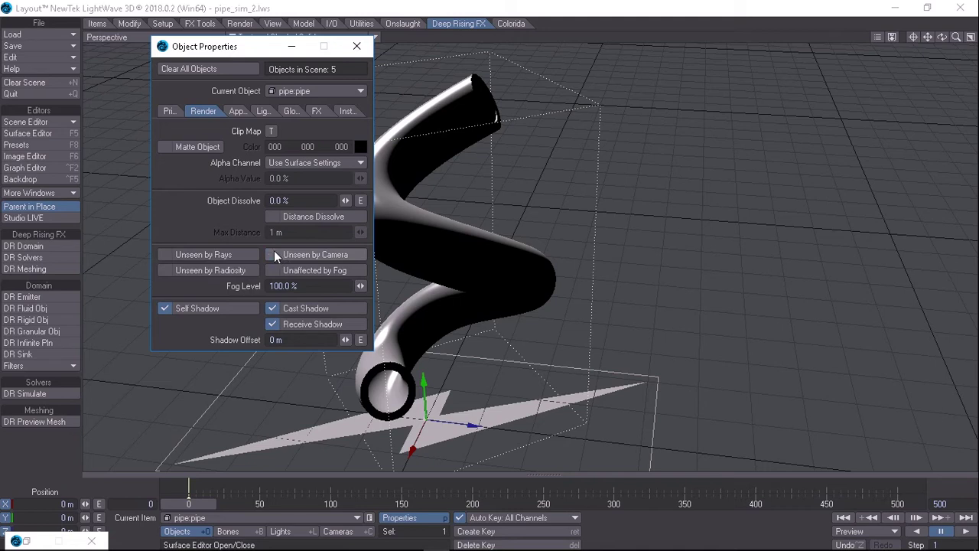
click(356, 47)
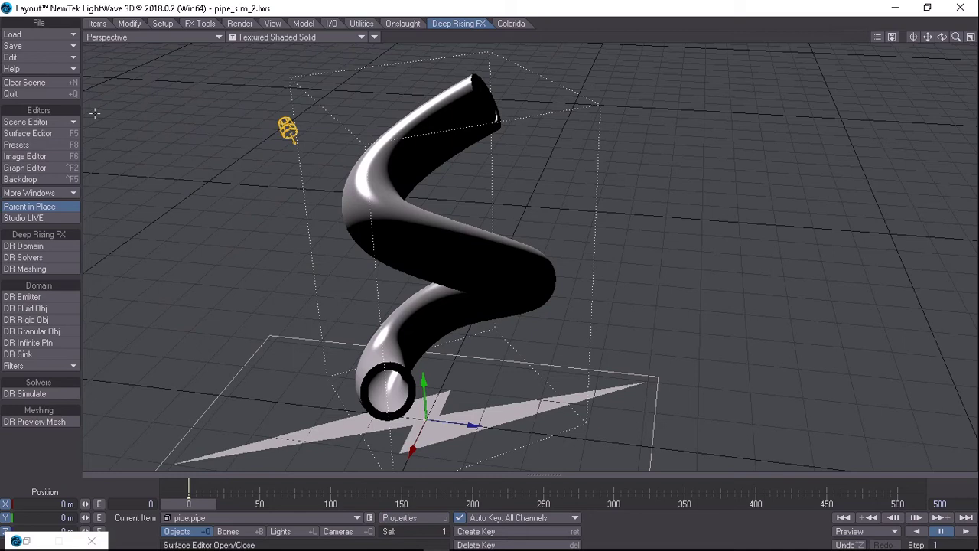
- Set both pipe:Layer2 and pipe:pipe to Hidden in the Scene Editor and put the editor away
click(39, 118)
click(46, 137)
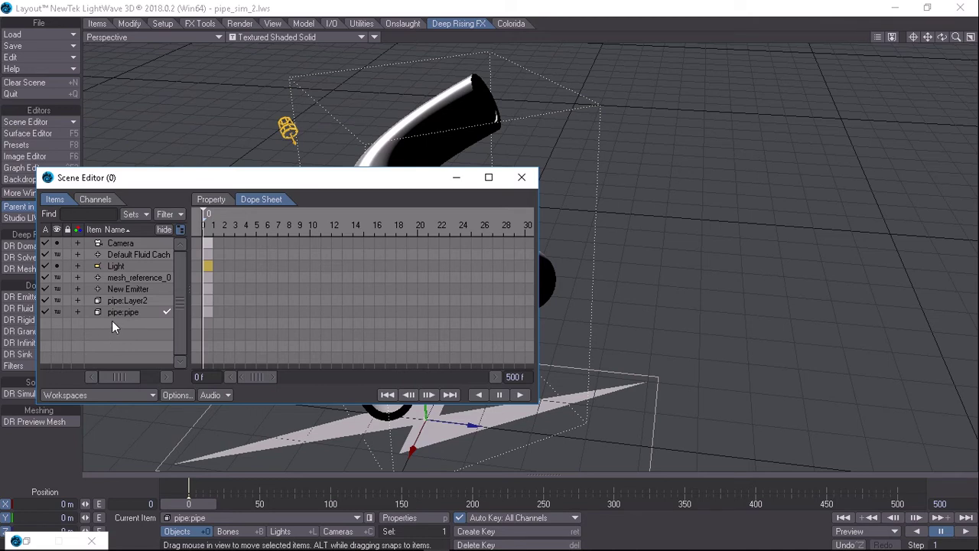
click(56, 298)
click(55, 304)
click(57, 311)
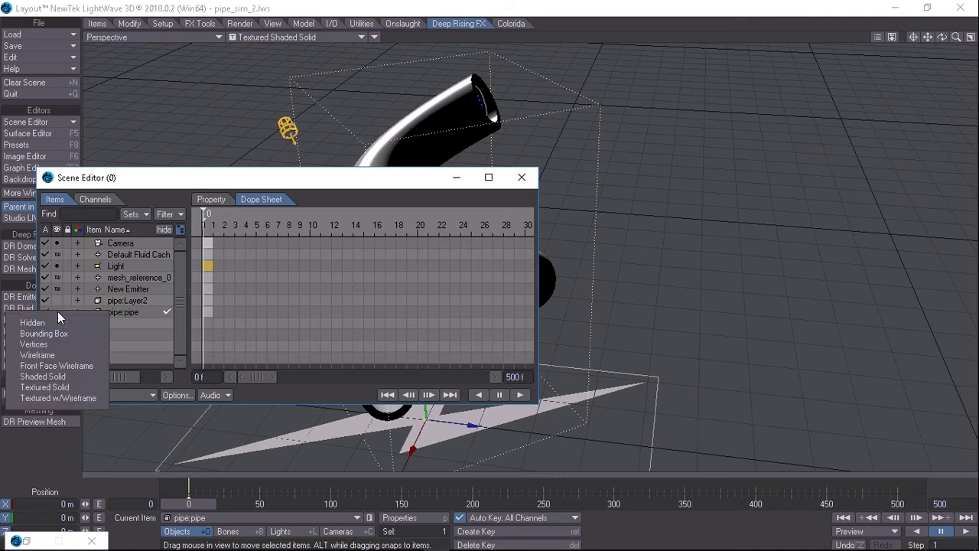
click(57, 320)
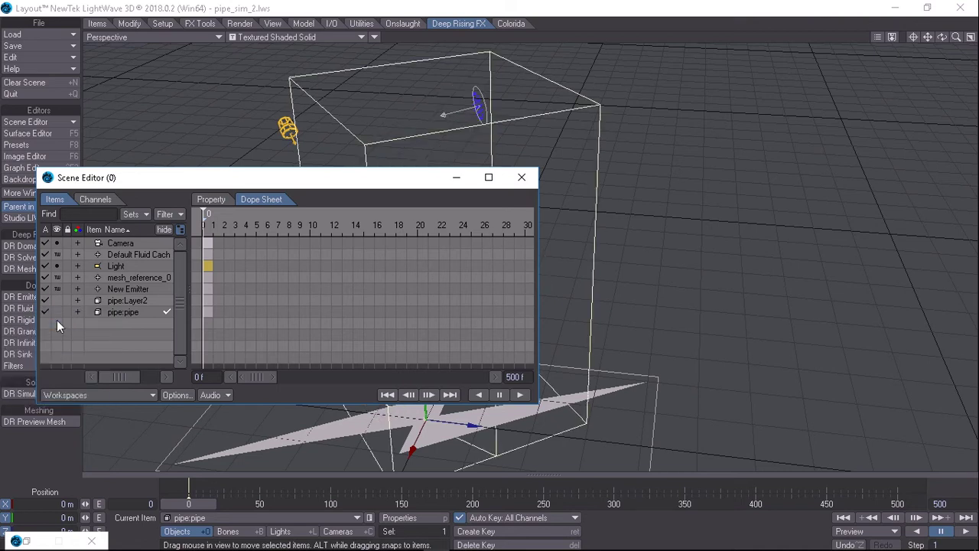
click(456, 179)
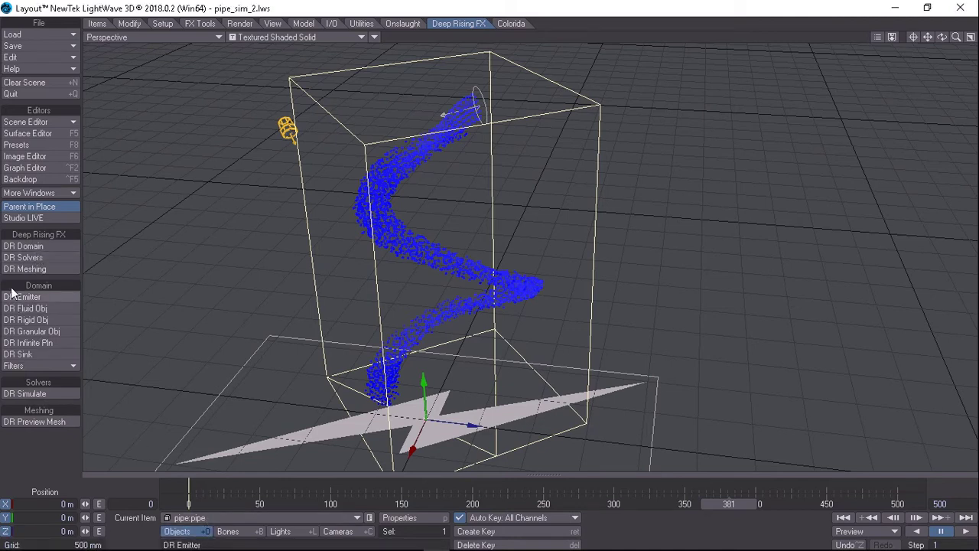
- Check the mesh reference in the domain's entity list and open the Deep Rising FX meshing settings beside the particles
click(27, 246)
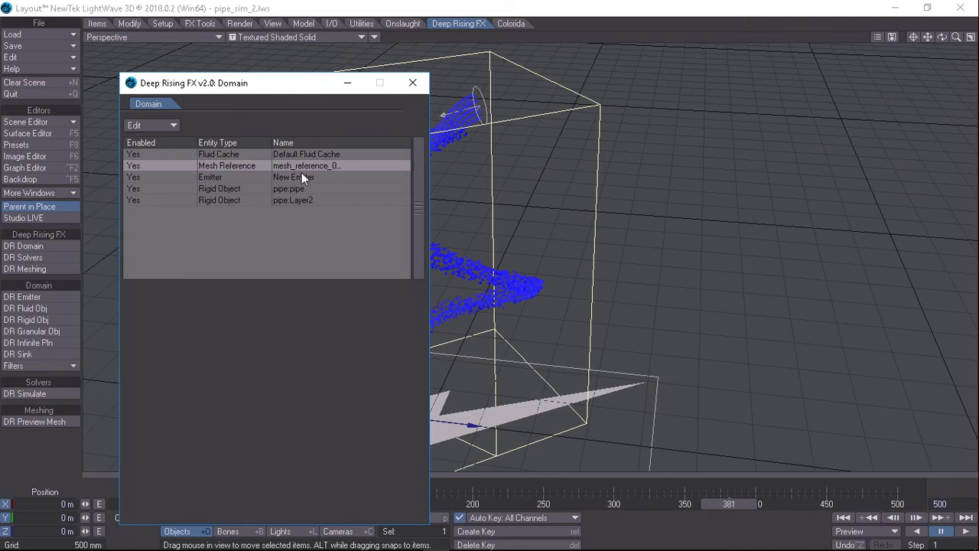
click(413, 82)
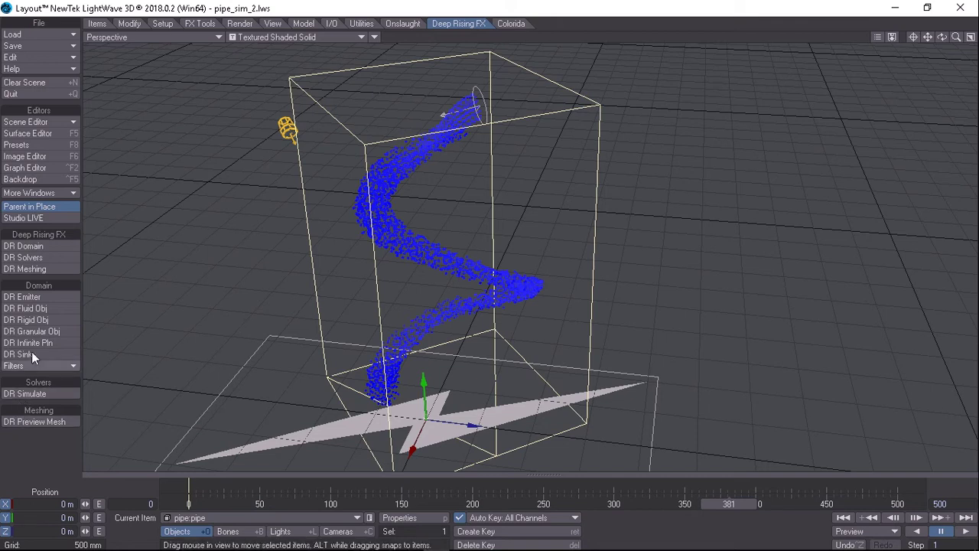
click(35, 271)
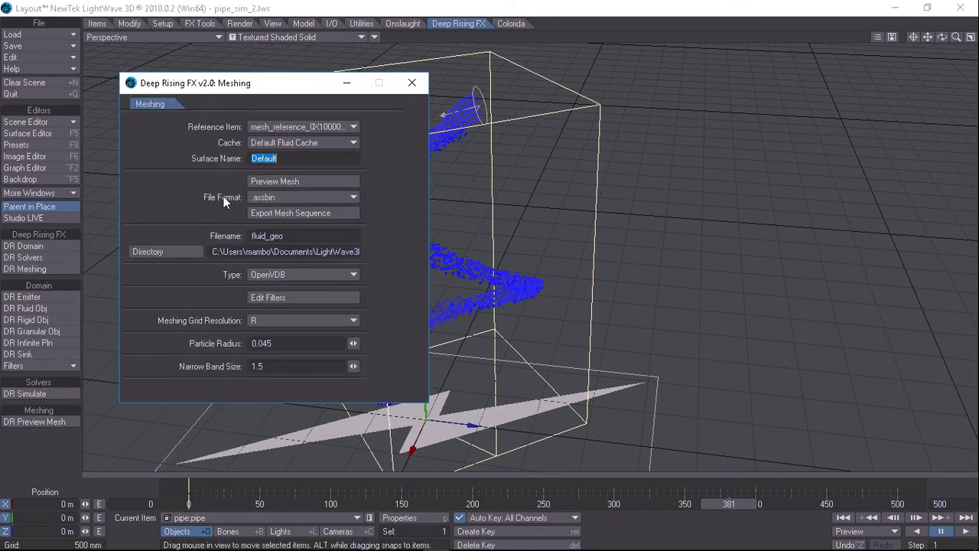
drag(232, 88, 748, 110)
drag(958, 40, 962, 51)
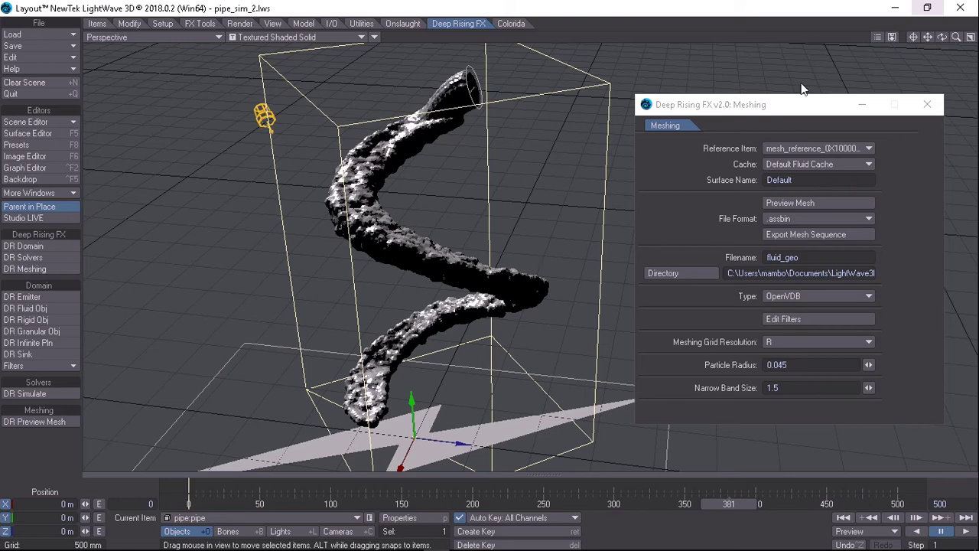
- Generate preview meshes of the fluid at frames 98 and 278, and examine the surface from another angle
drag(946, 39, 949, 247)
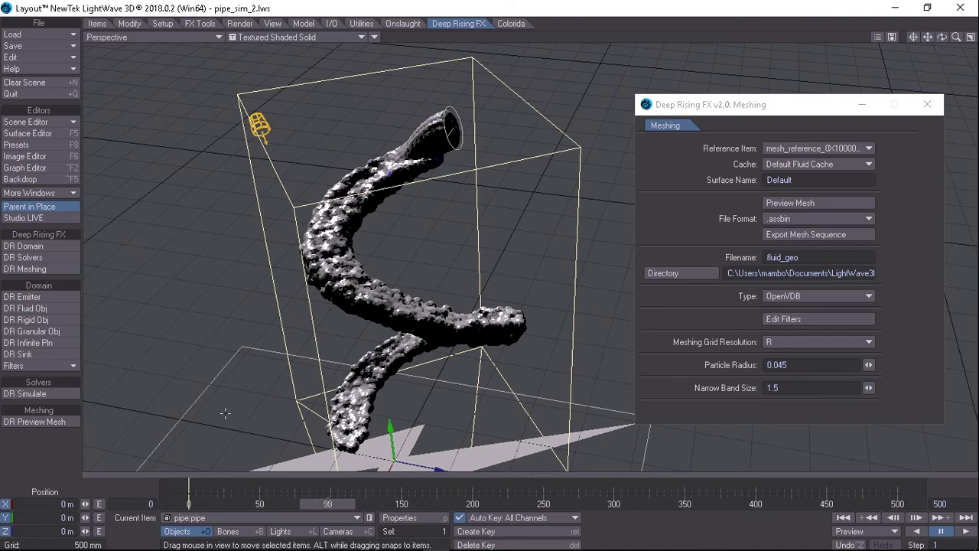
click(7, 422)
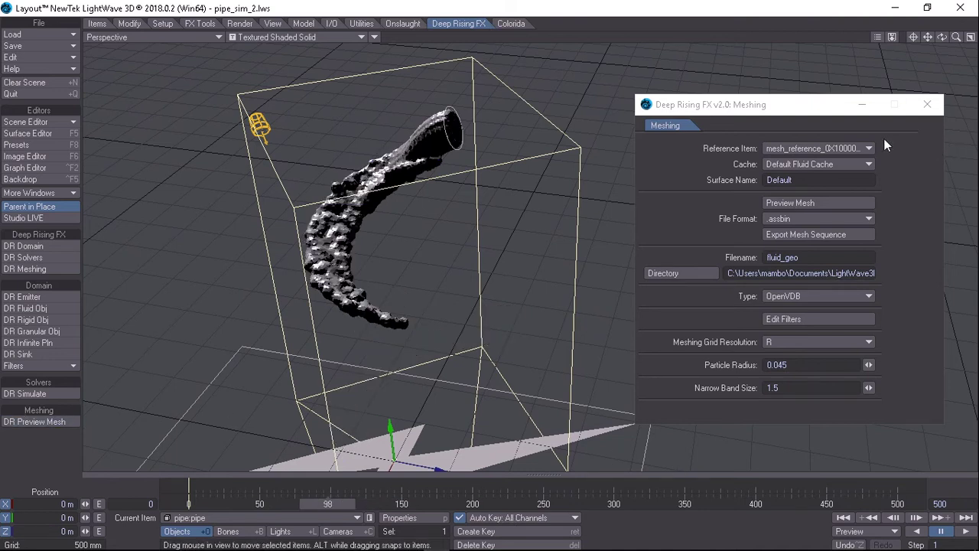
click(584, 503)
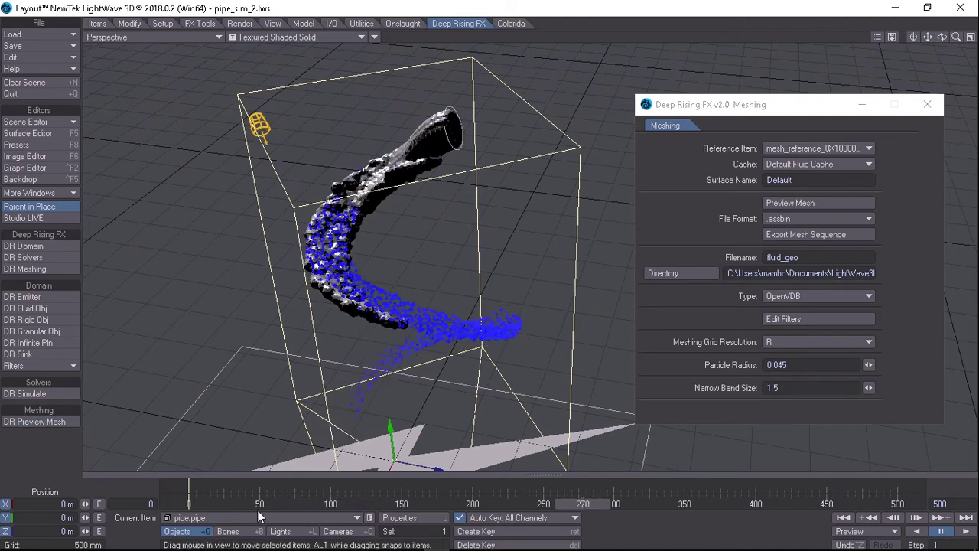
click(39, 424)
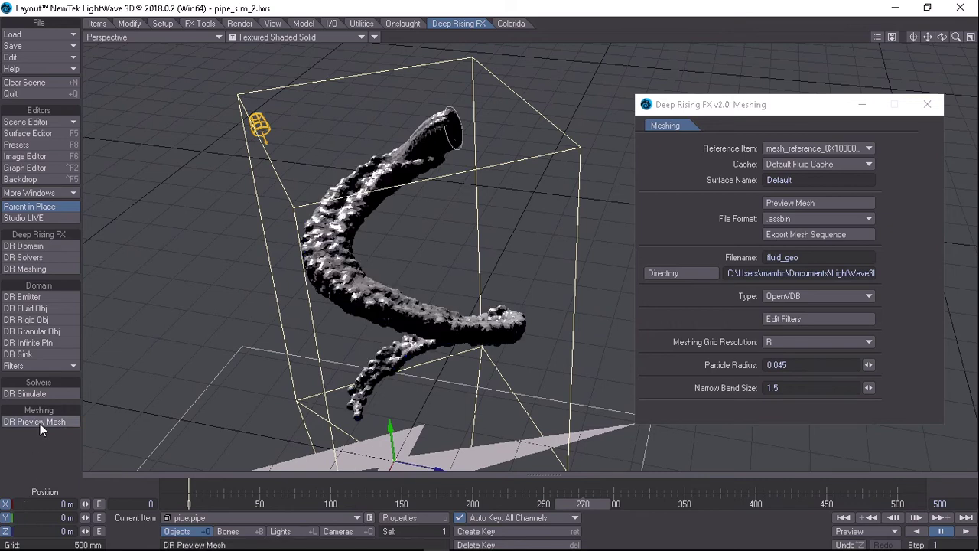
mouse_move(942, 38)
mouse_down()
mouse_move(893, 165)
mouse_move(932, 290)
mouse_move(869, 316)
mouse_move(961, 155)
mouse_move(941, 77)
mouse_move(967, 459)
mouse_up()
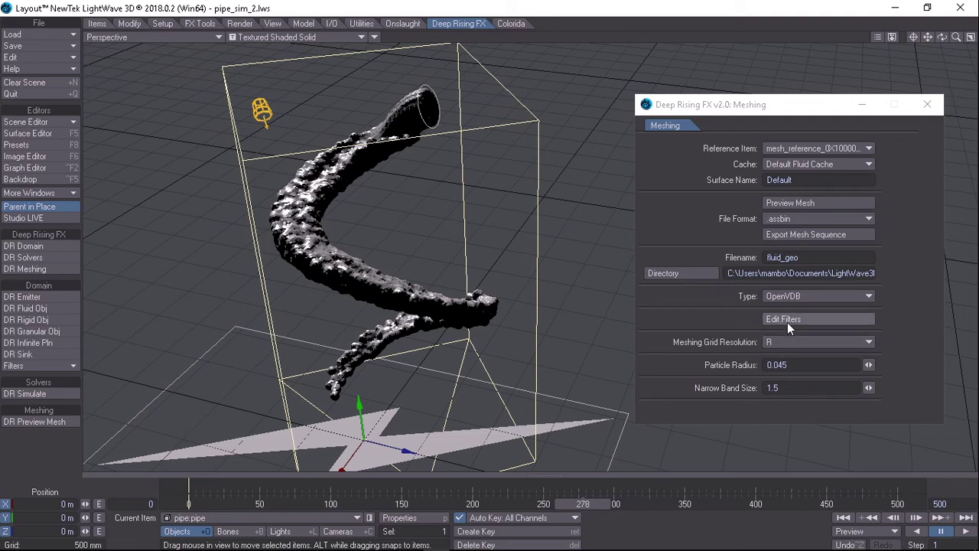
- Set the mesh's Narrow Band Size to 3.0 and add a Median filter to its VDB filters
click(775, 386)
drag(778, 388, 757, 383)
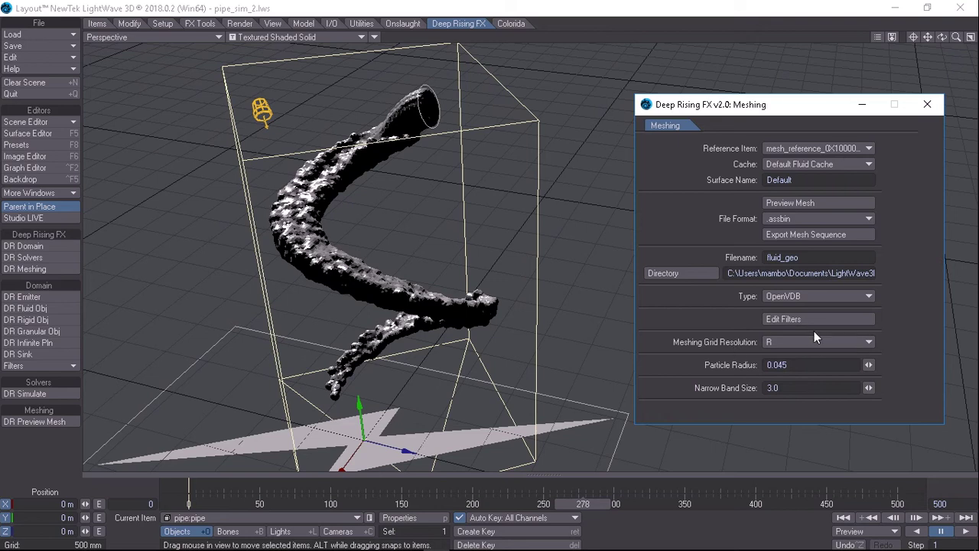
click(771, 320)
click(151, 106)
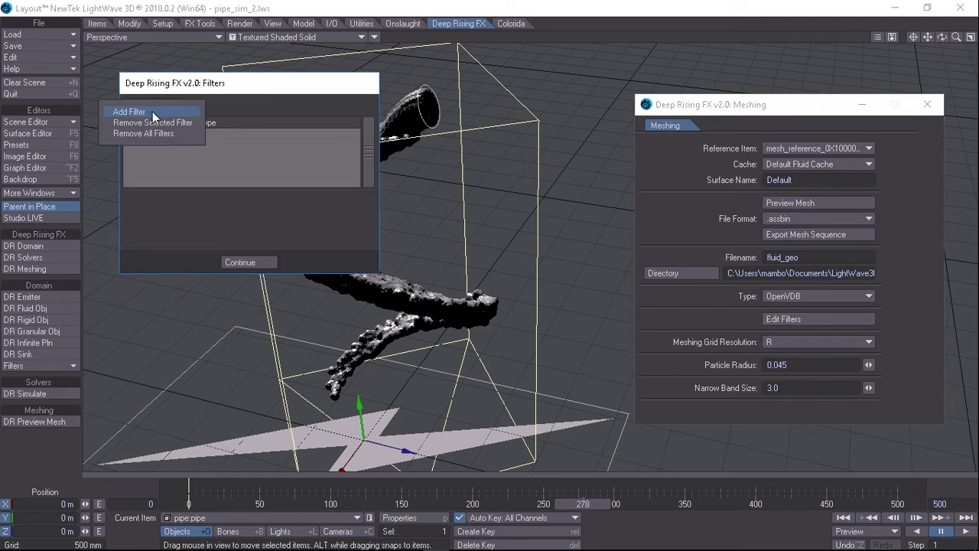
click(153, 113)
click(268, 32)
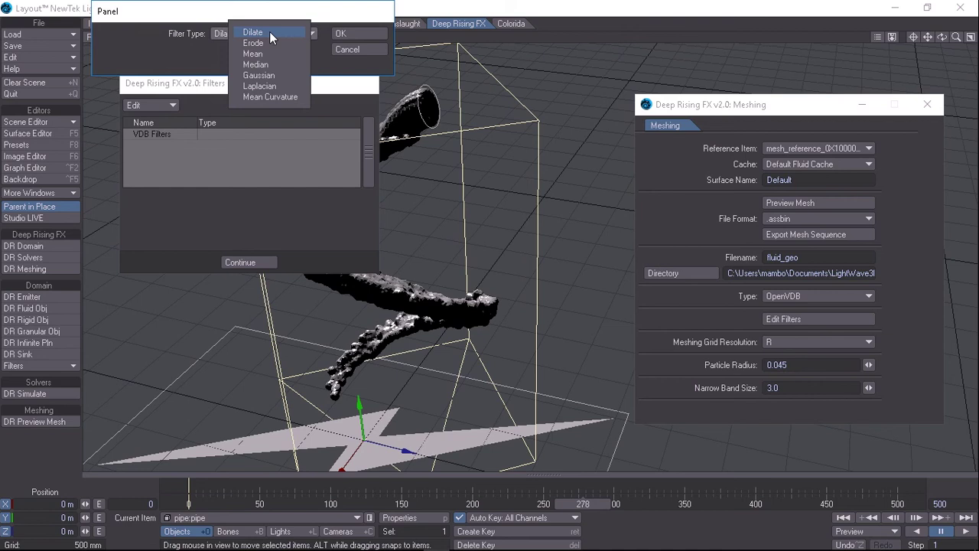
click(271, 65)
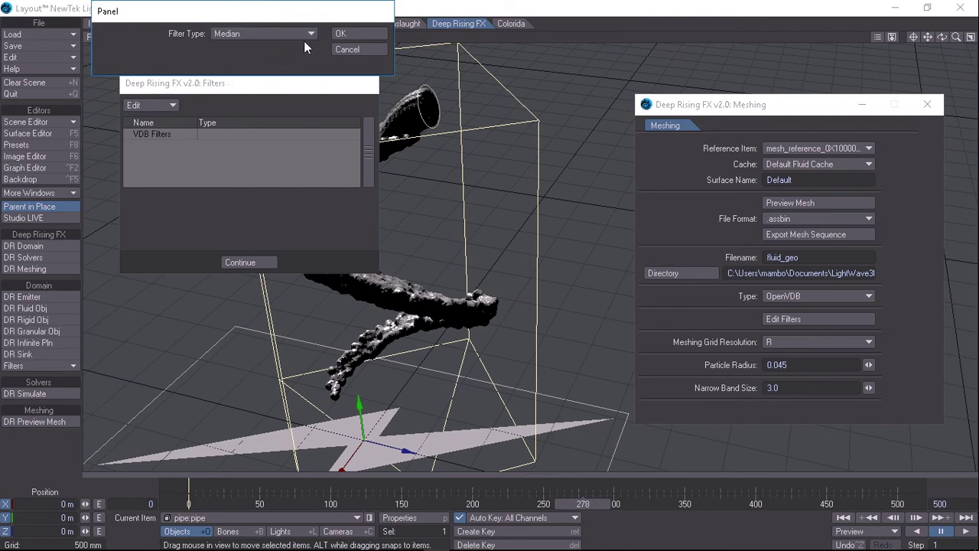
click(350, 33)
- Adjust the Median filter's iterations and accept the mesh filter settings
click(278, 146)
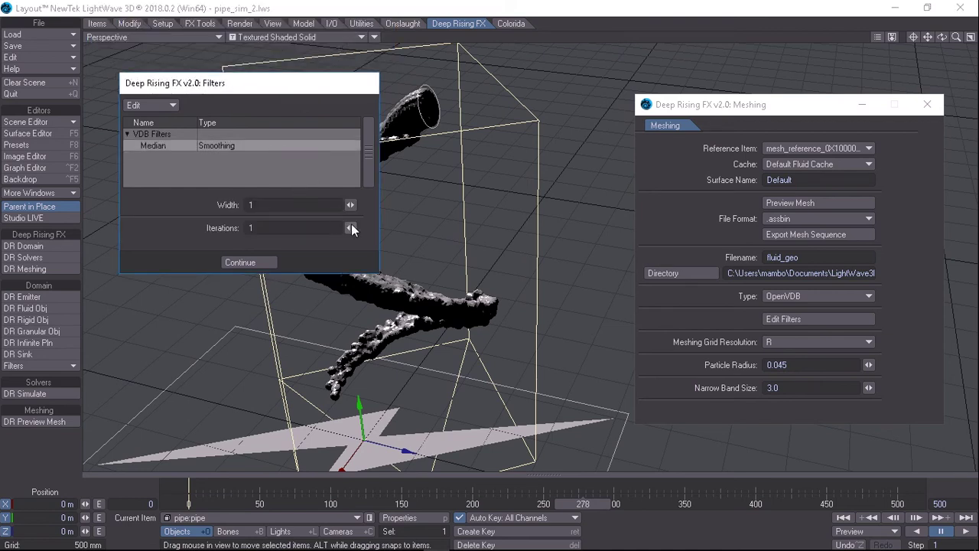
mouse_move(352, 227)
mouse_down()
mouse_move(364, 228)
mouse_move(356, 232)
mouse_up()
click(260, 263)
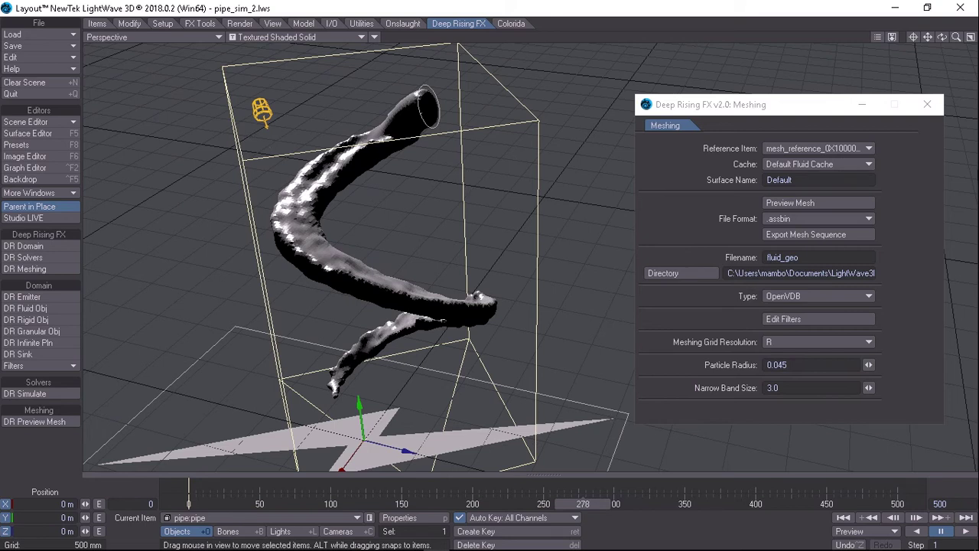
- Scrub the fluid particles to frames 382 and 500 from a slightly rotated view, and compare them with the preview mesh
drag(942, 37, 964, 84)
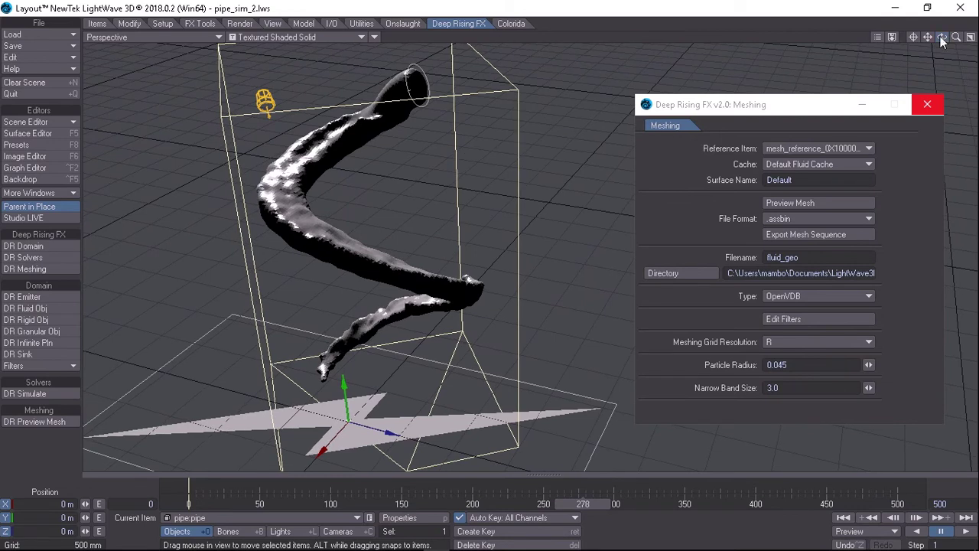
click(738, 503)
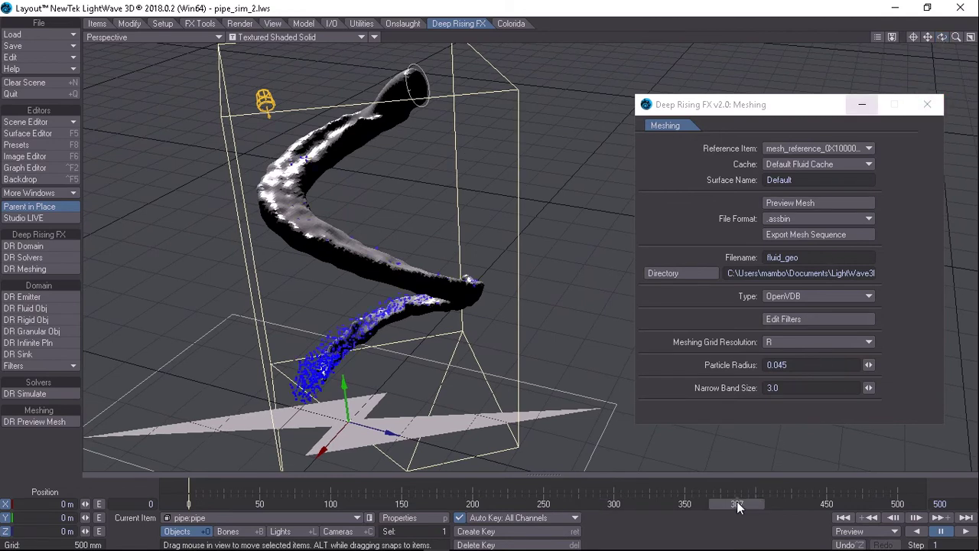
drag(737, 505, 886, 490)
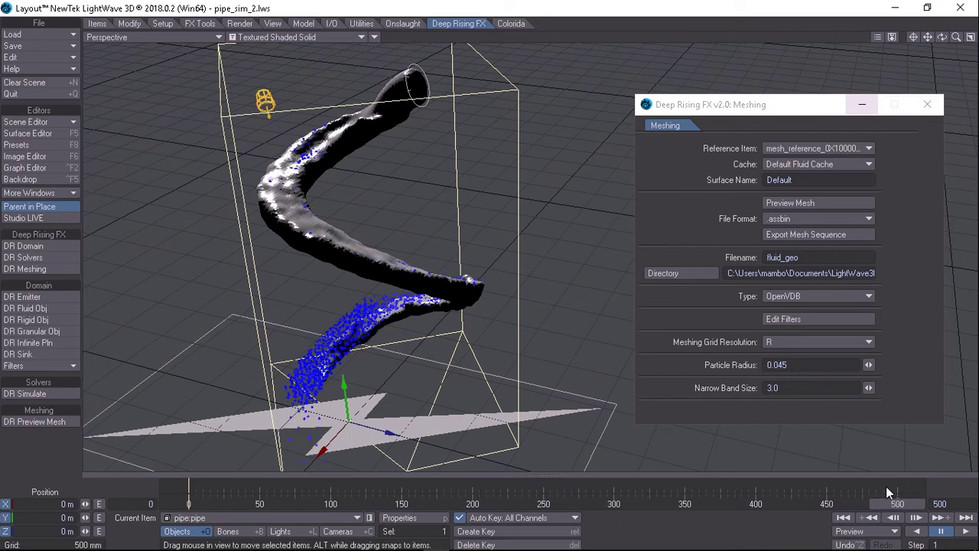
- Run the simulation, preview the fluid mesh near the start of the timeline, and check the particles at frame 15
click(31, 393)
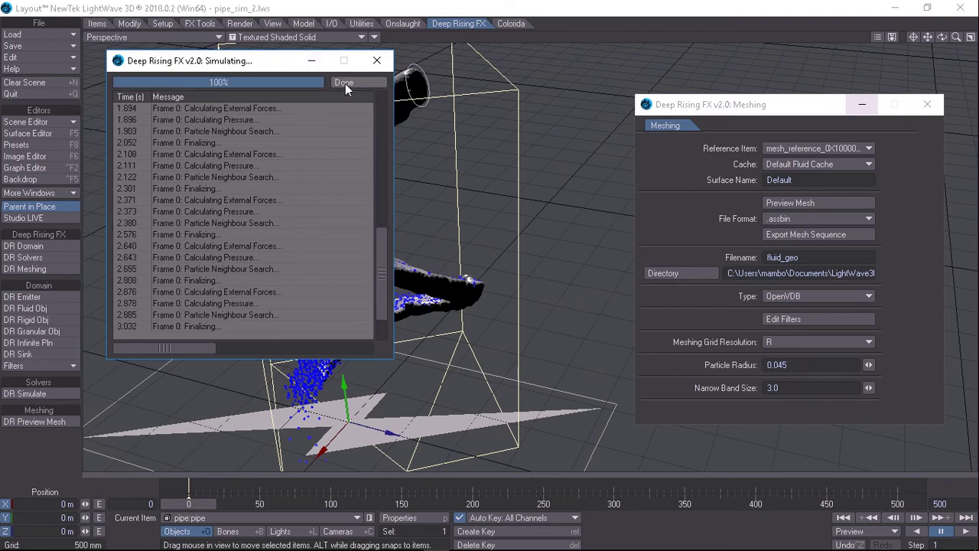
click(345, 83)
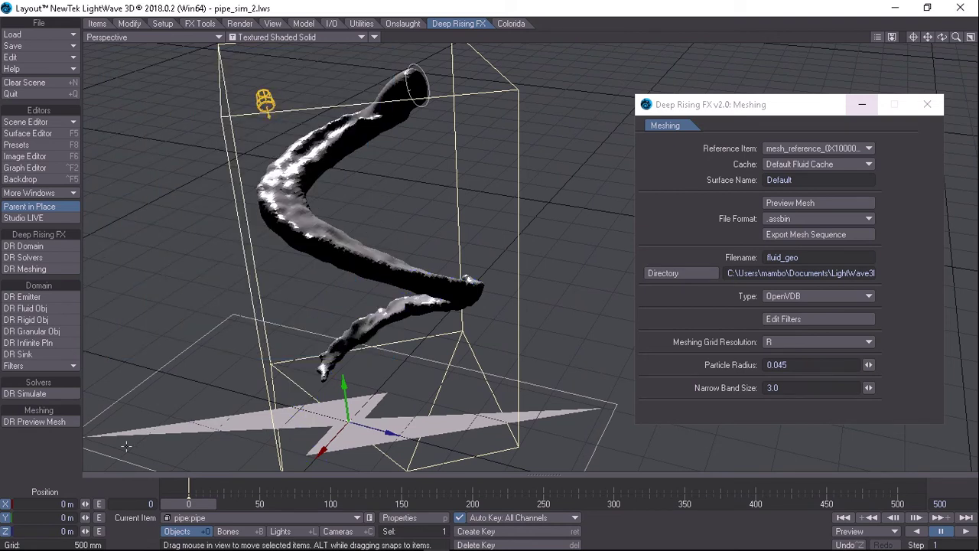
drag(182, 502, 243, 511)
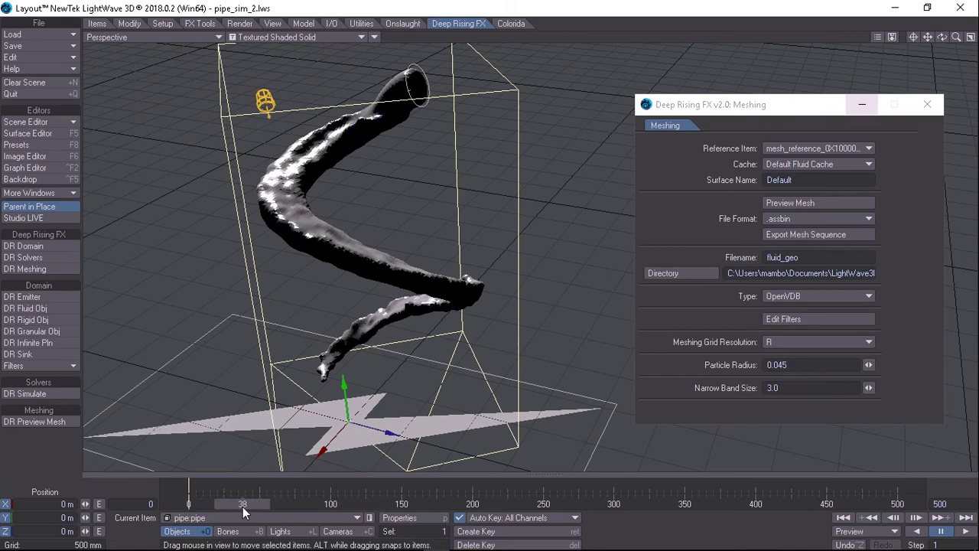
click(46, 424)
drag(264, 511, 188, 508)
click(45, 421)
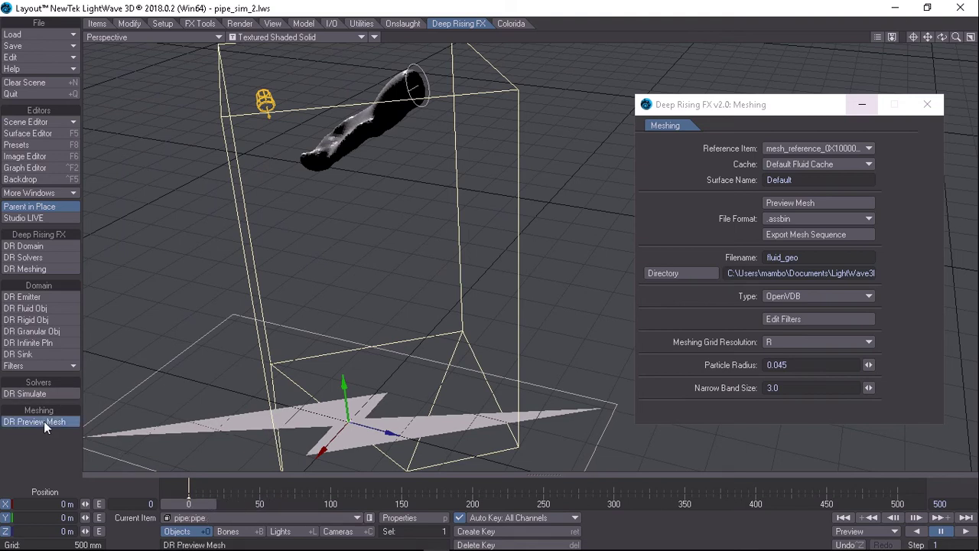
drag(188, 509, 205, 511)
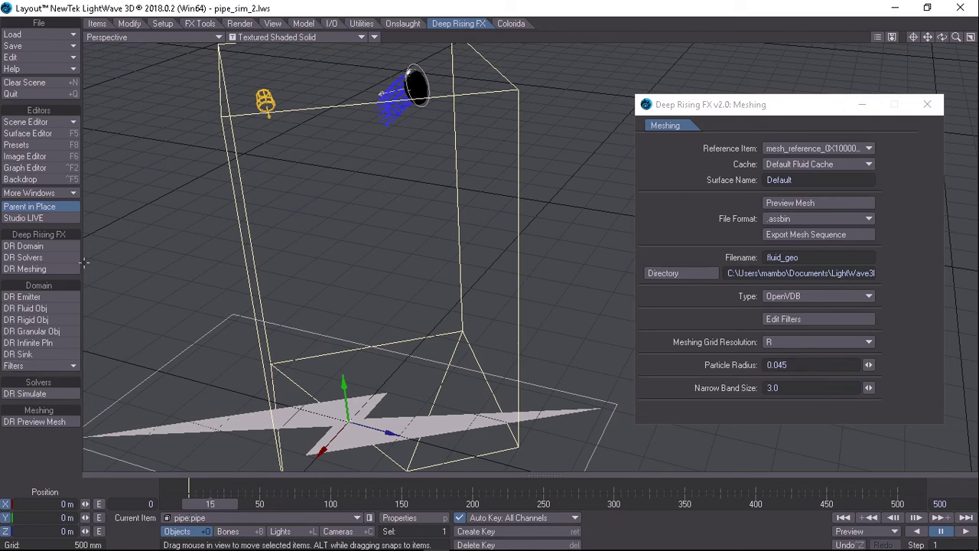
- Set the Default Fluid Cache to Save with memory as its location, and return to frame 0
click(31, 246)
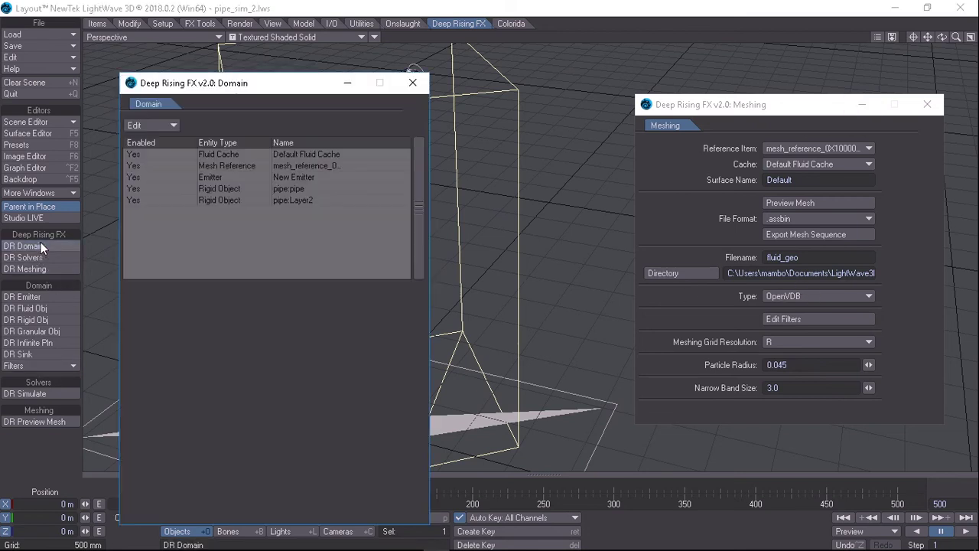
click(279, 157)
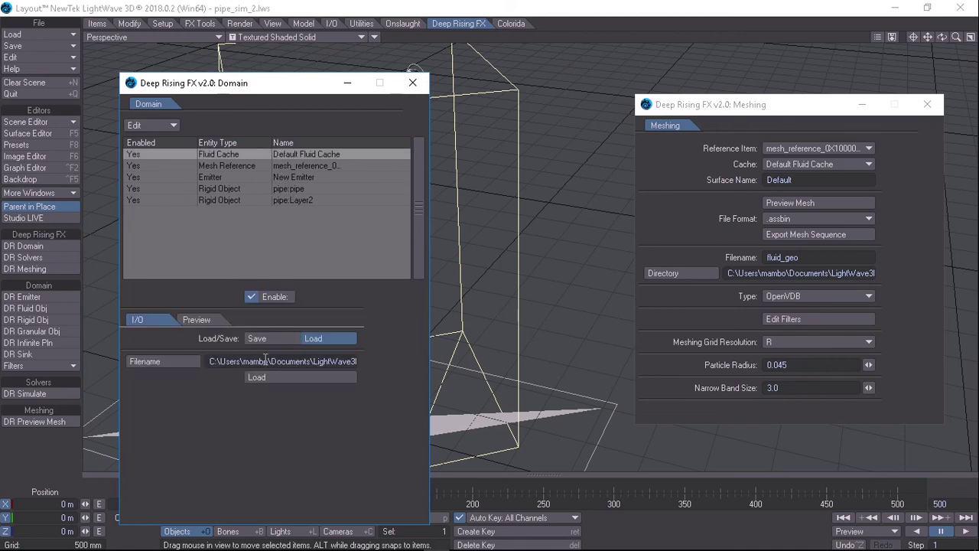
click(254, 337)
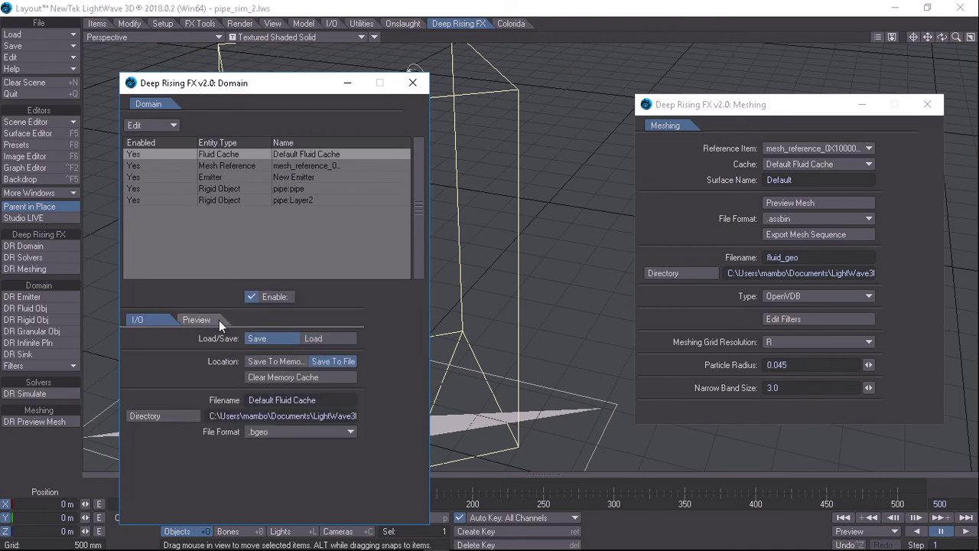
click(283, 362)
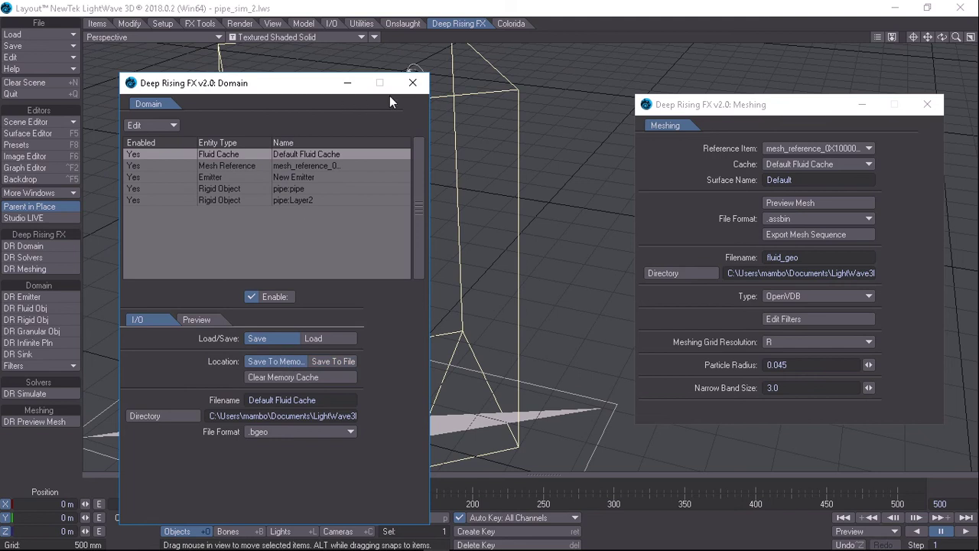
click(412, 84)
drag(229, 501, 172, 506)
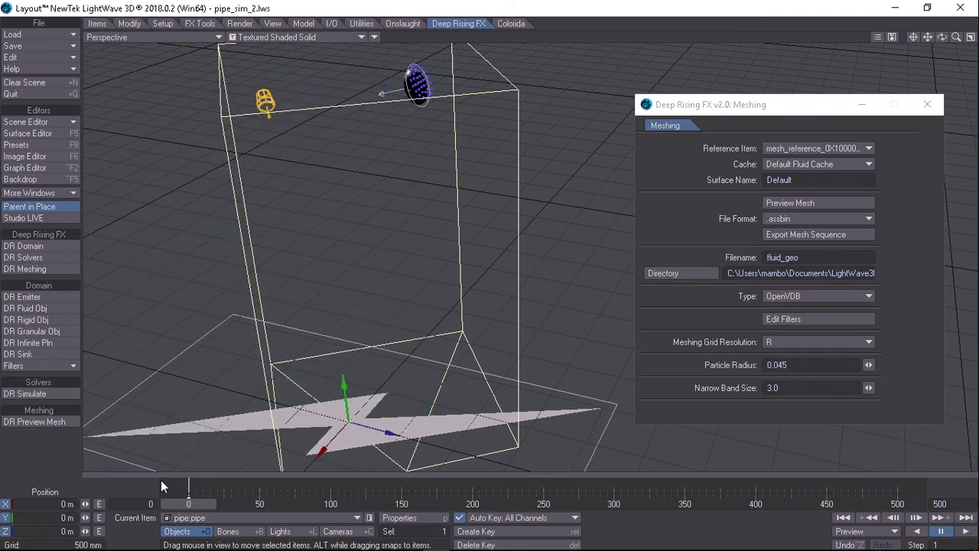
- Check the emitter's settings, change the Default Fluid Cache location to Save To File, and scrub the first frames
click(23, 246)
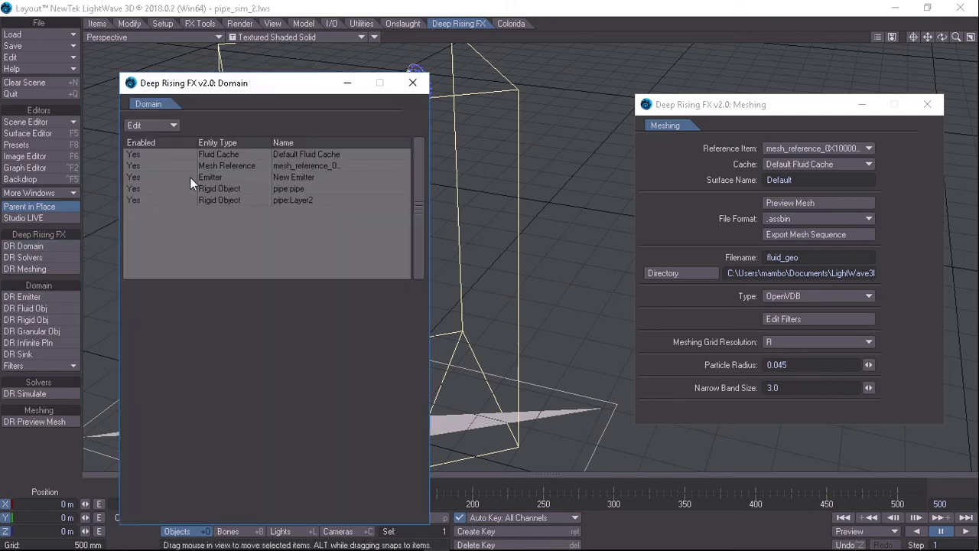
click(219, 177)
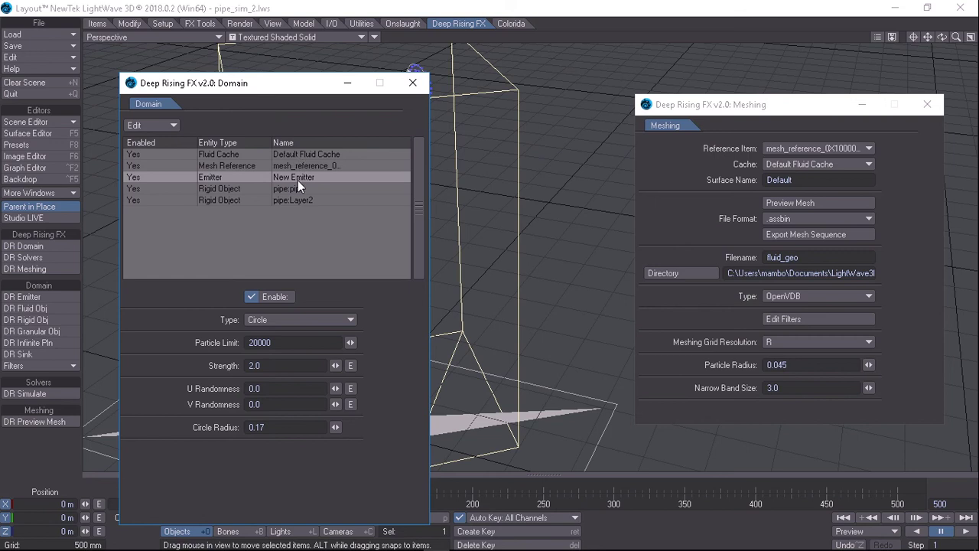
click(299, 155)
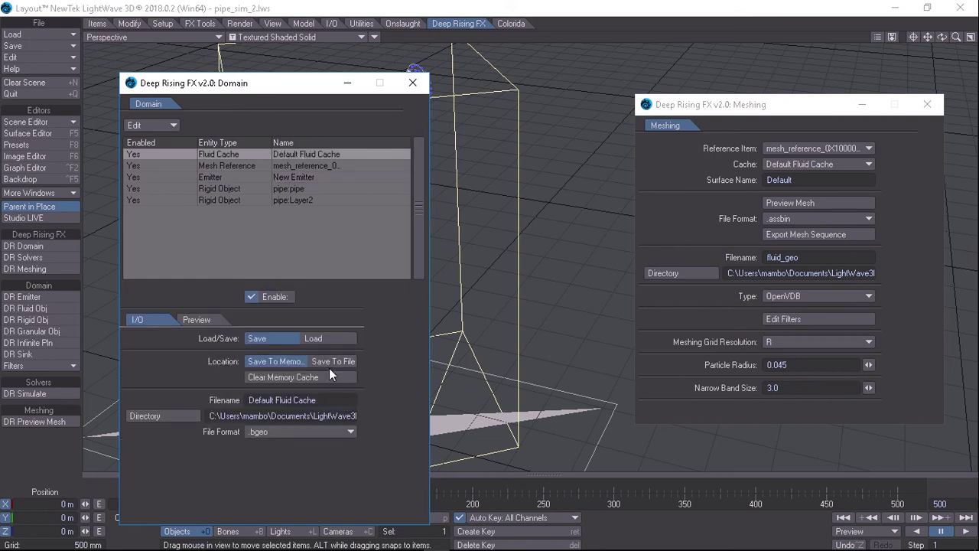
click(328, 361)
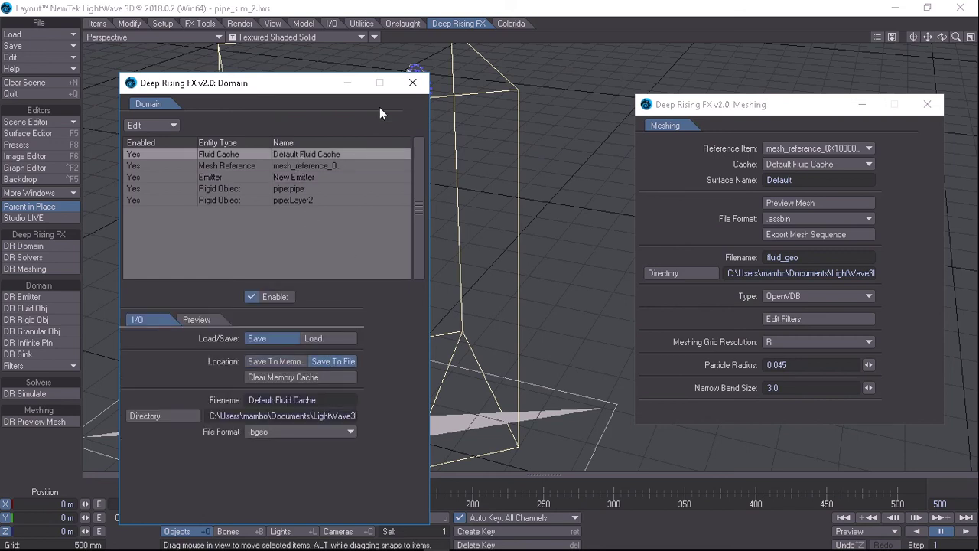
click(418, 85)
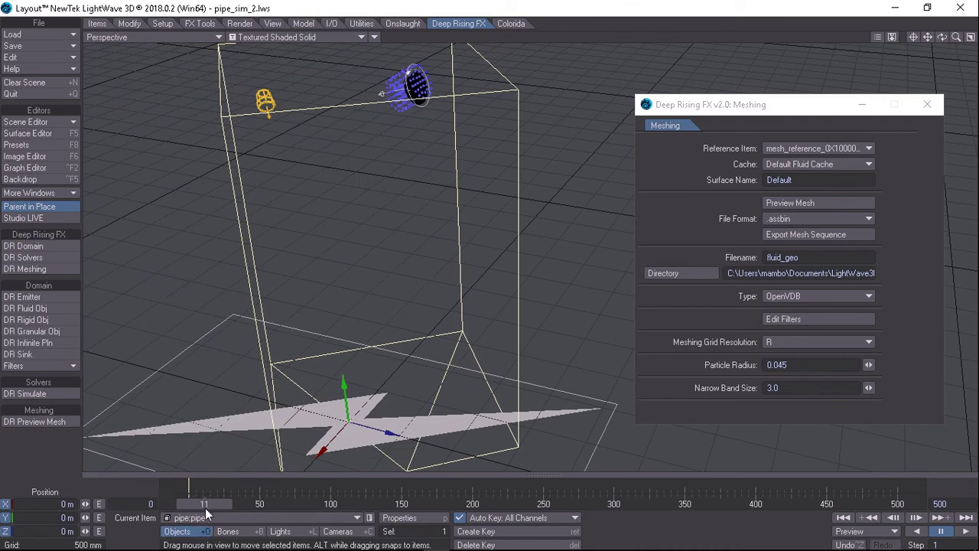
drag(267, 503, 202, 502)
- Switch the Default Fluid Cache back to Load mode and go to frame 196
click(30, 245)
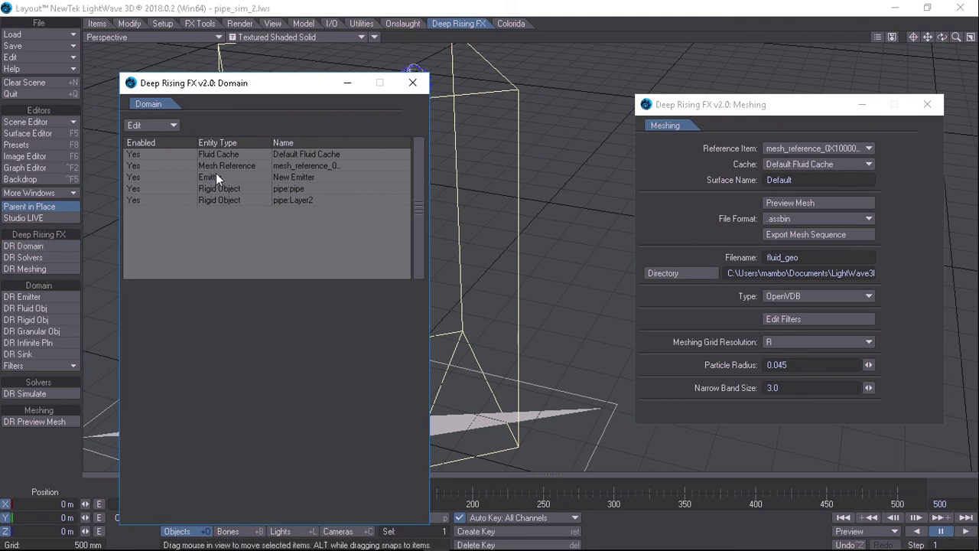
click(249, 155)
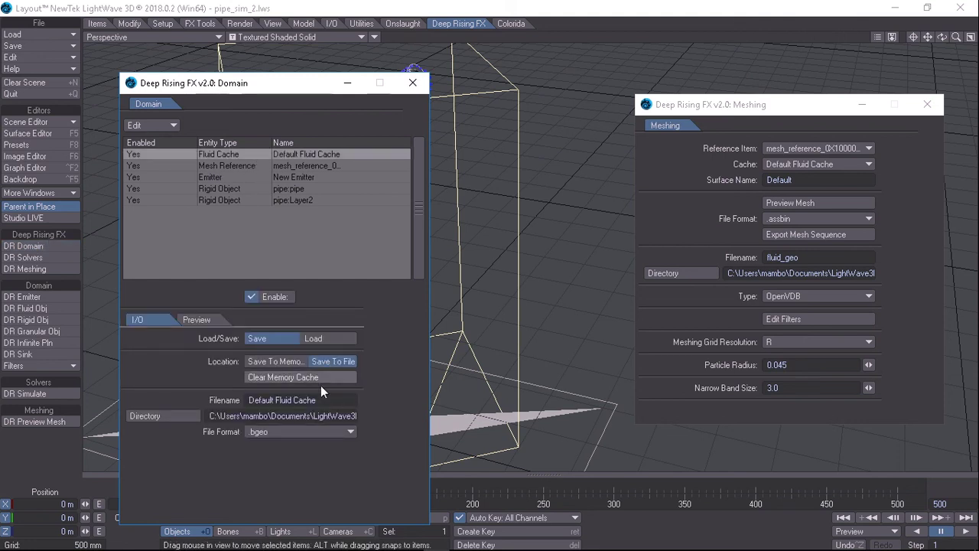
click(317, 337)
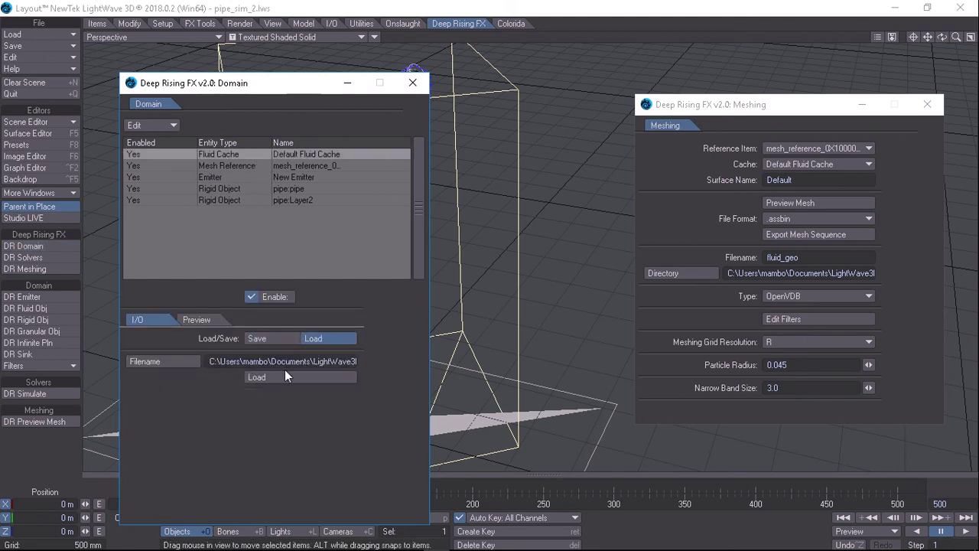
mouse_move(474, 490)
mouse_down()
mouse_move(507, 483)
mouse_move(468, 503)
mouse_up()
click(412, 82)
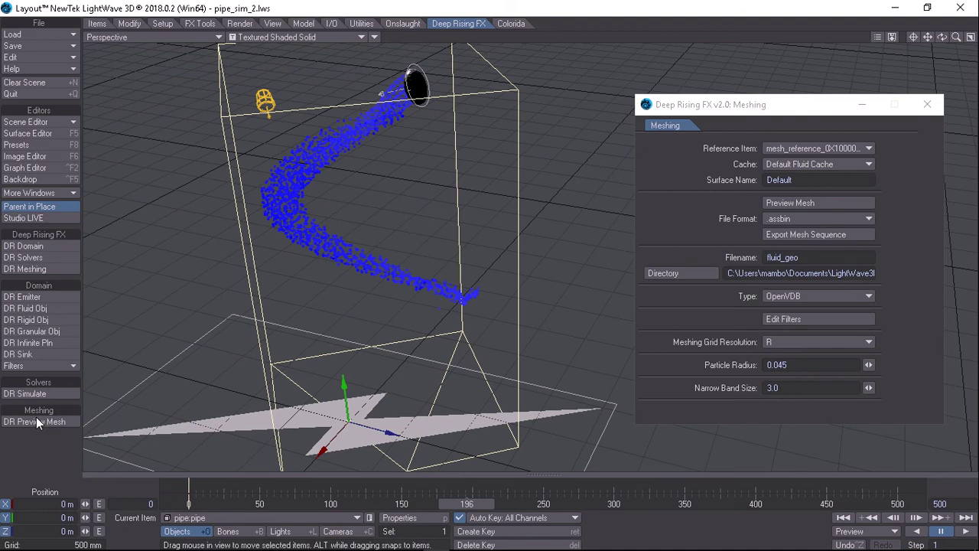
- Generate preview meshes of the fluid at frames 196 and 366, and examine the surface closer up
click(74, 421)
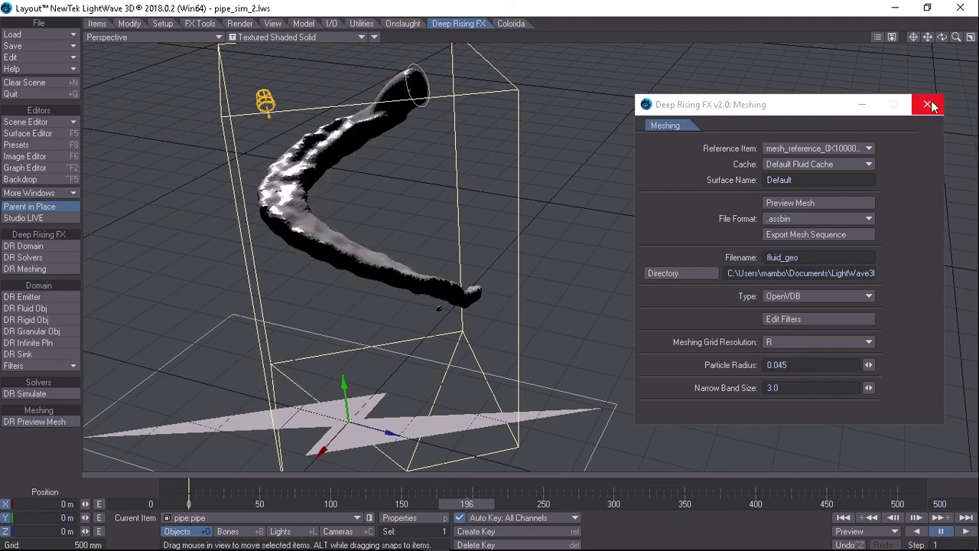
drag(956, 39, 828, 37)
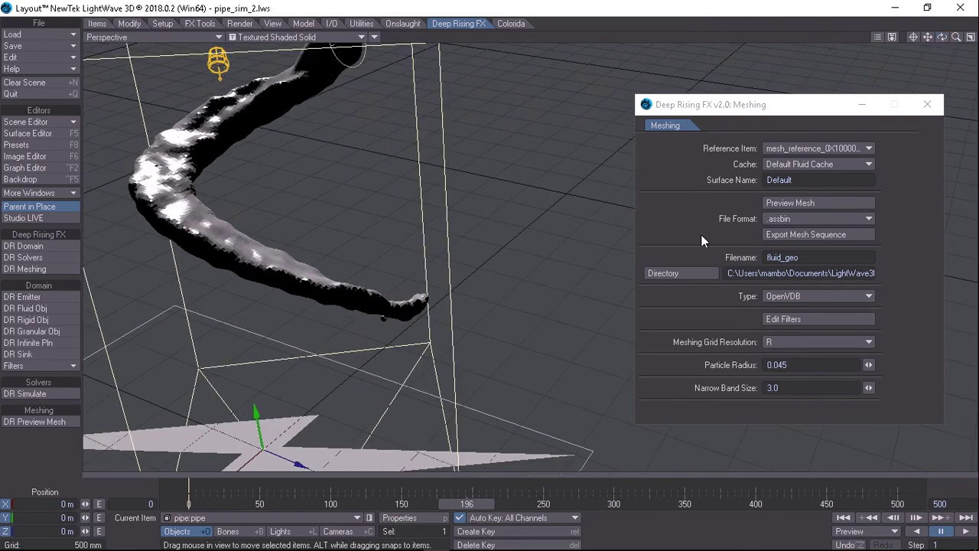
drag(467, 503, 669, 503)
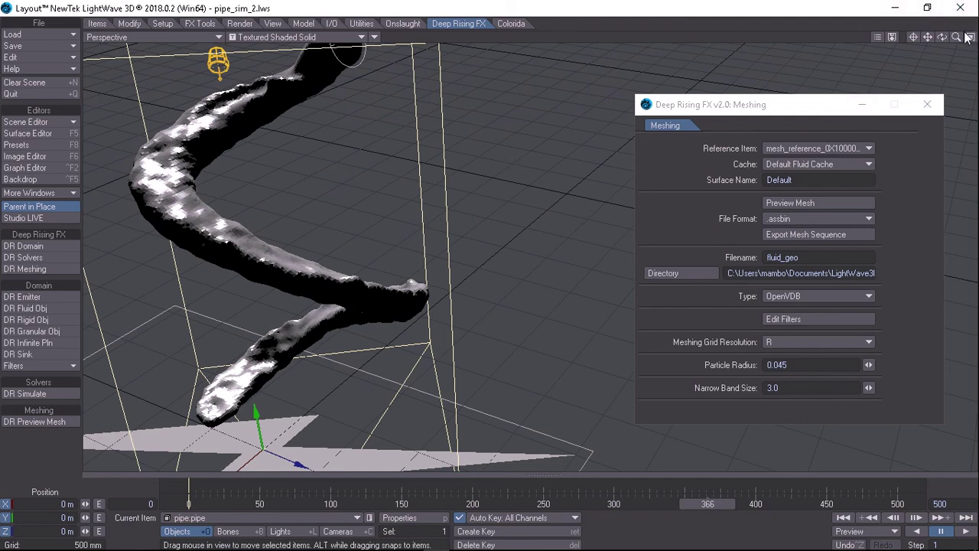
mouse_move(958, 38)
mouse_down()
mouse_move(928, 50)
mouse_move(953, 43)
mouse_up()
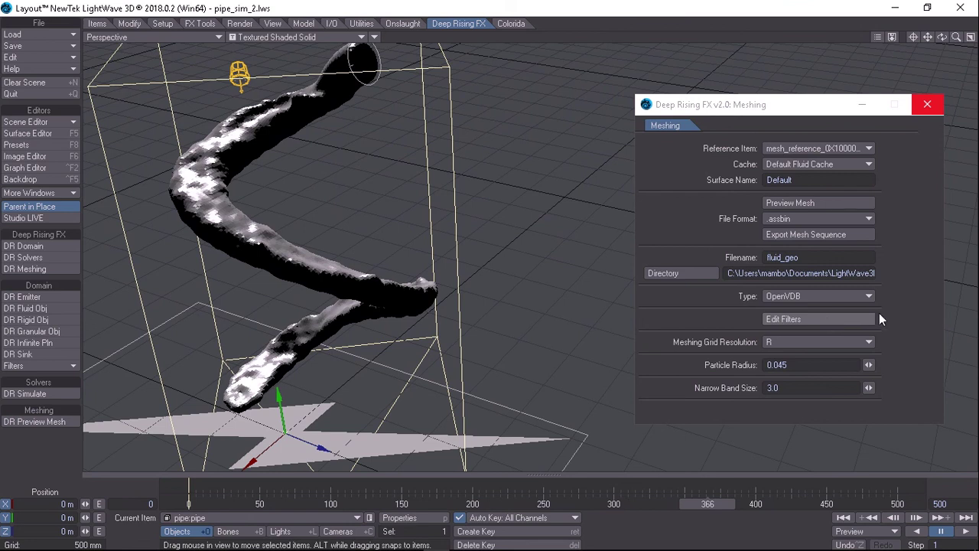
- Open the folder browser for the mesh export directory and go to the GeoCache folder within Documents
click(830, 366)
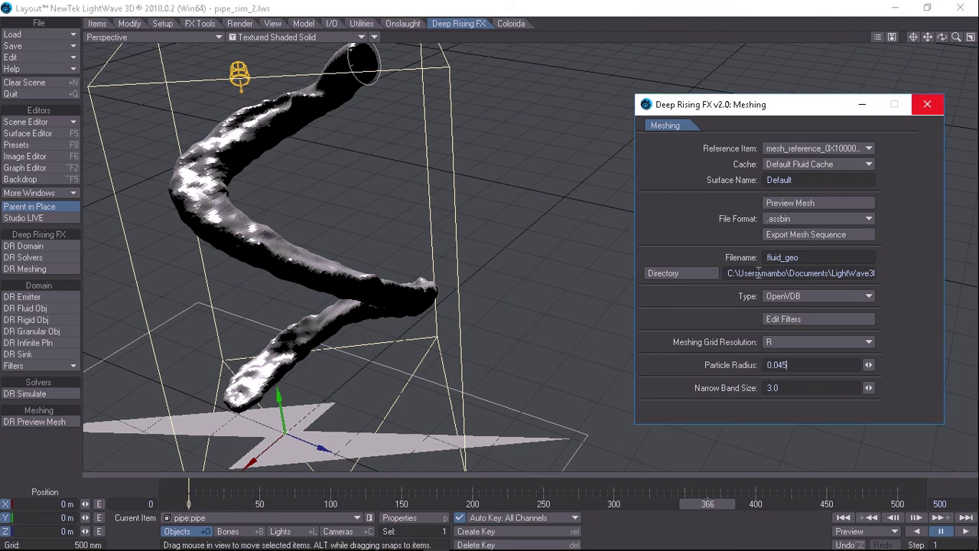
drag(801, 117, 630, 92)
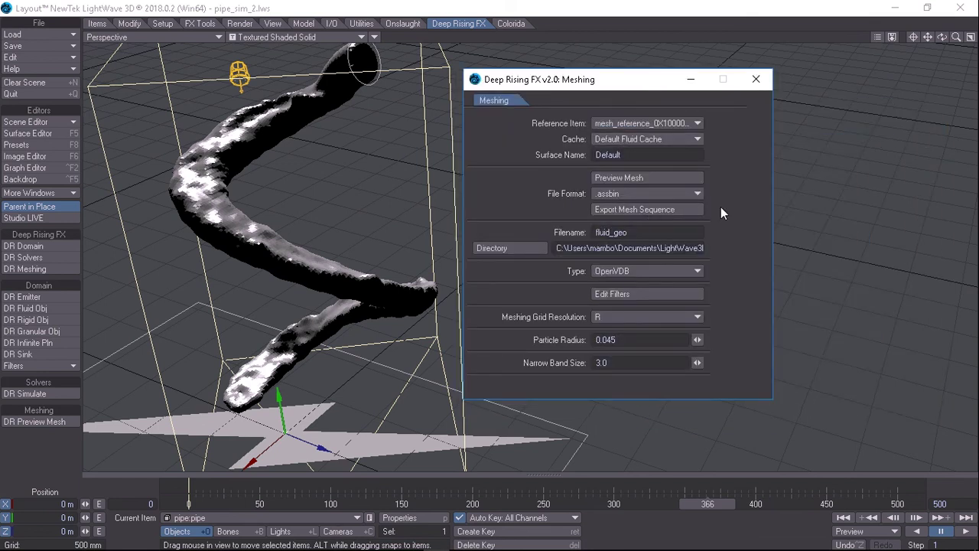
click(536, 248)
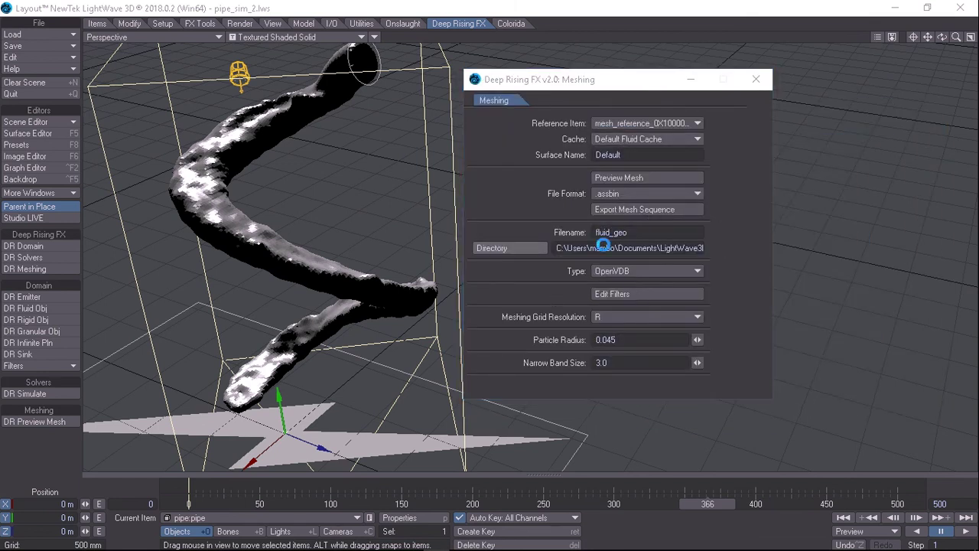
click(585, 333)
click(585, 334)
click(585, 334)
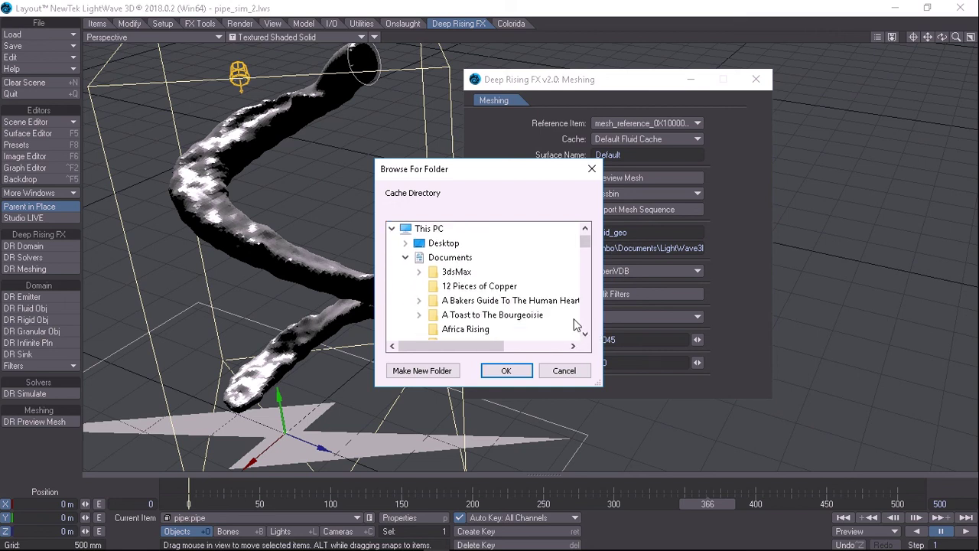
scroll(445, 280, down, 2)
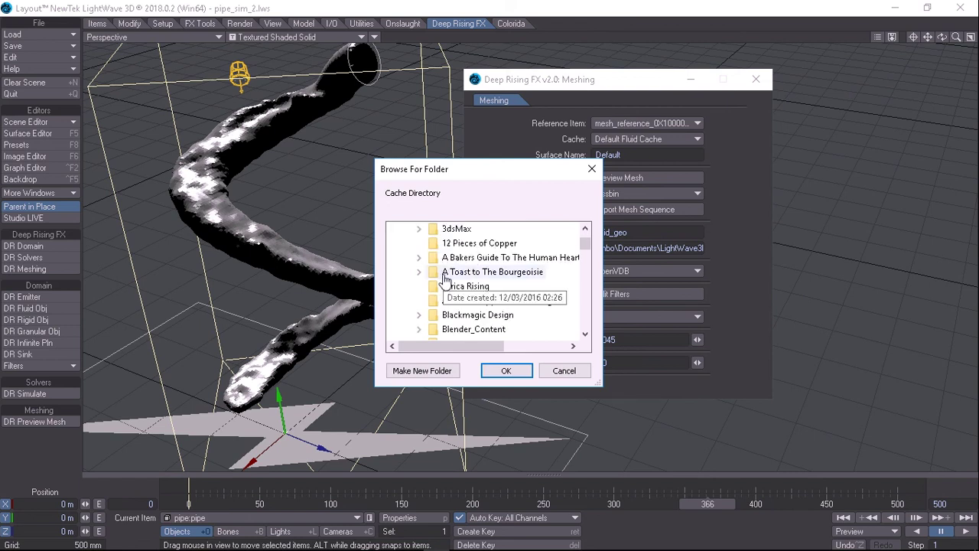
scroll(525, 267, up, 2)
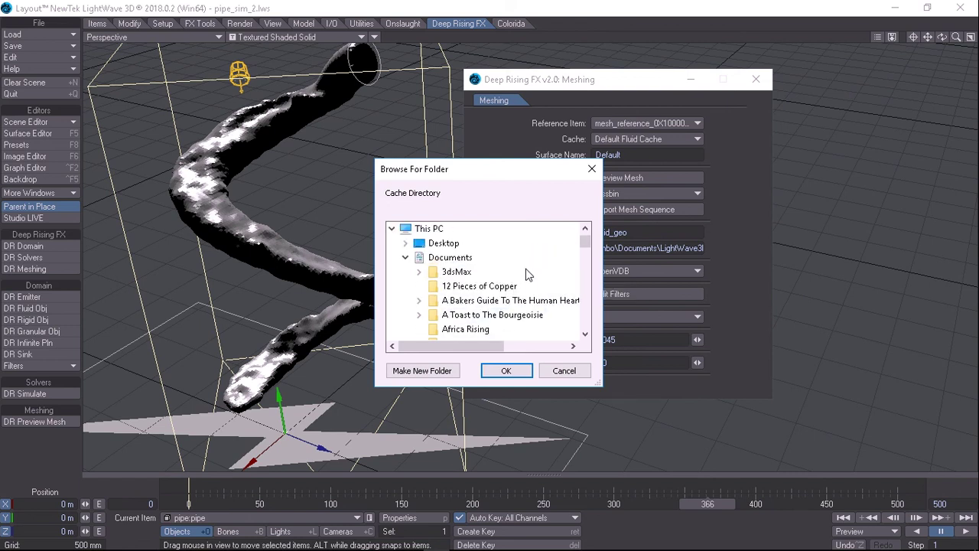
scroll(523, 271, down, 1)
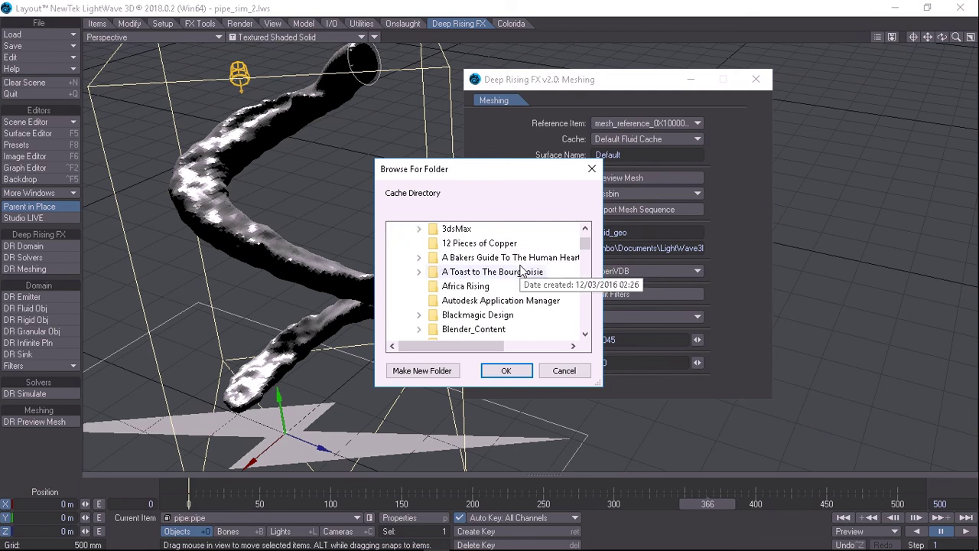
scroll(524, 273, down, 1)
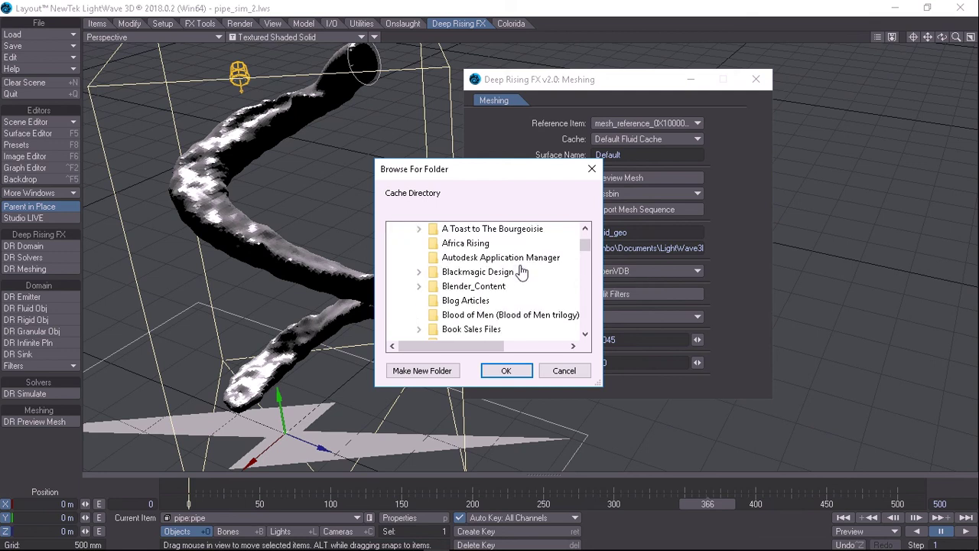
scroll(523, 273, down, 1)
scroll(523, 272, down, 1)
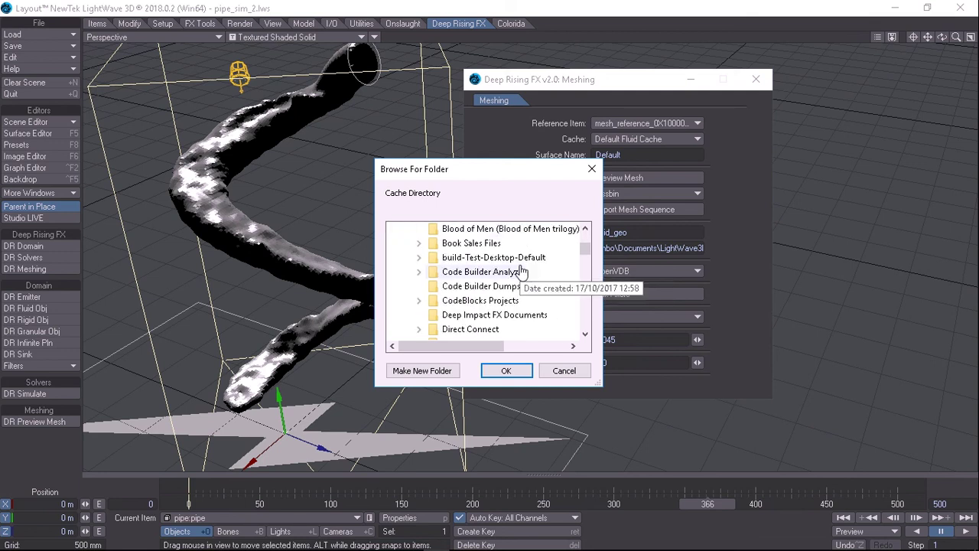
scroll(521, 272, up, 4)
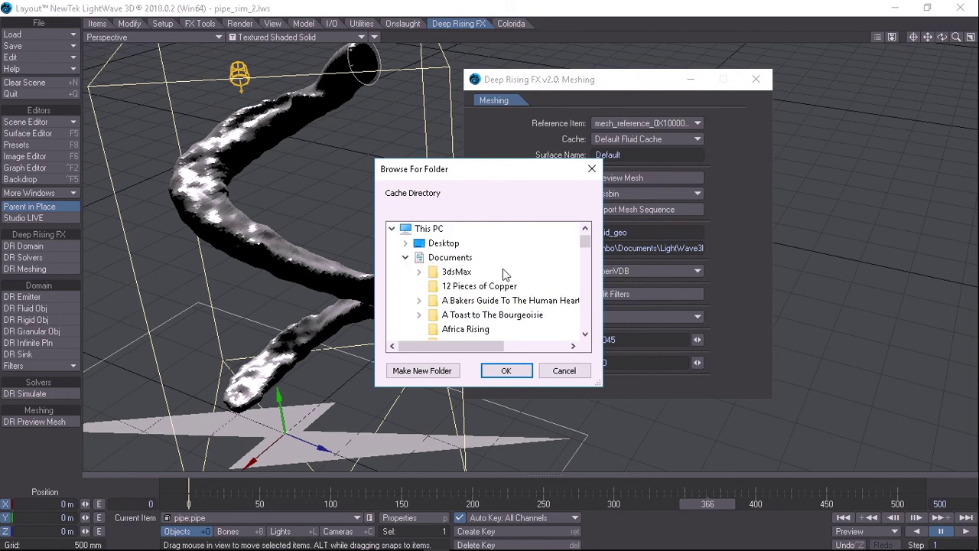
scroll(512, 275, down, 10)
scroll(503, 281, down, 2)
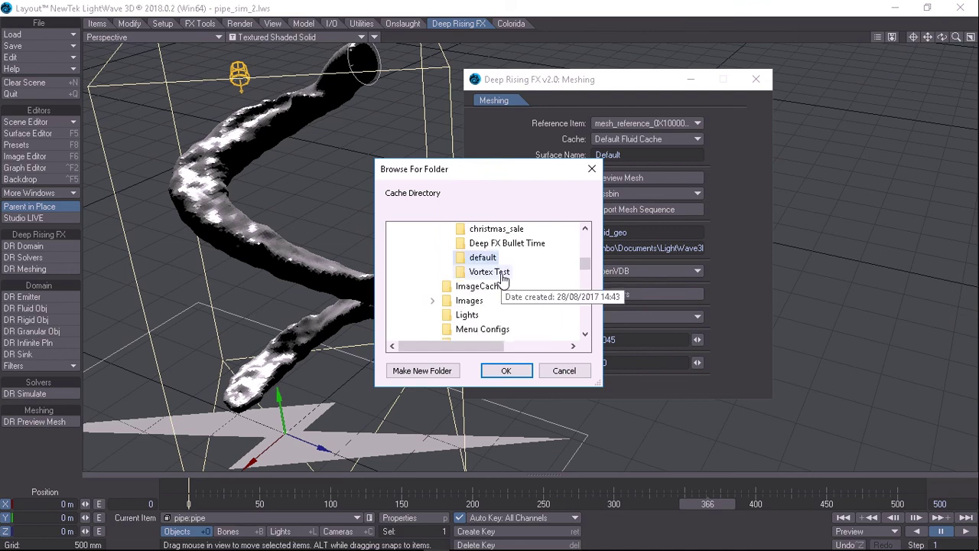
scroll(502, 279, up, 1)
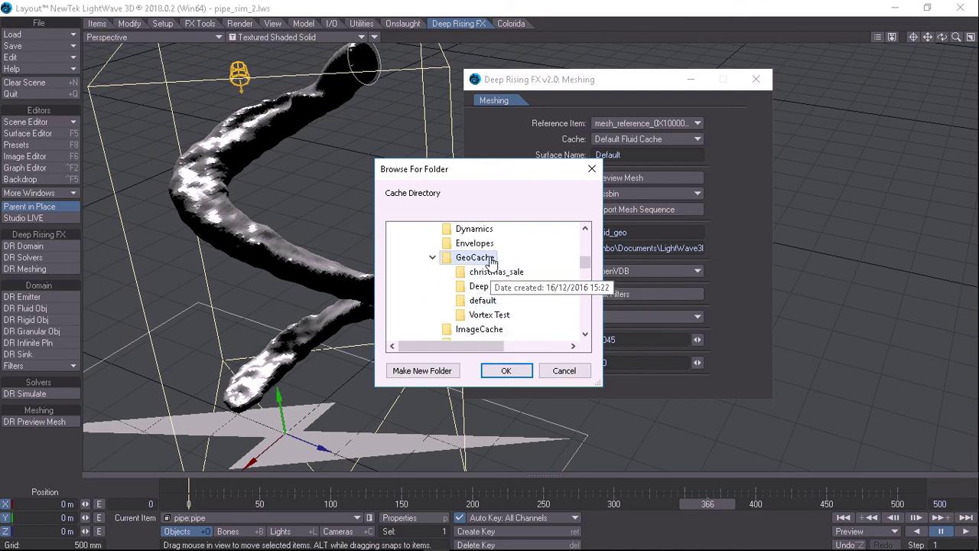
- Create a new folder named pipe_sim_mesh inside GeoCache for the exported mesh sequence
click(438, 372)
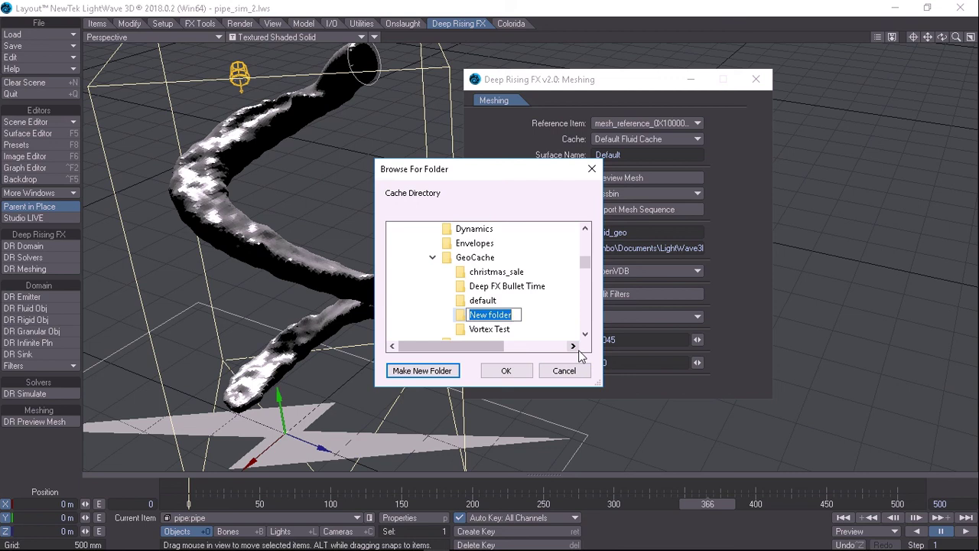
text(pipr)
key(BackSpace)
text(e_si)
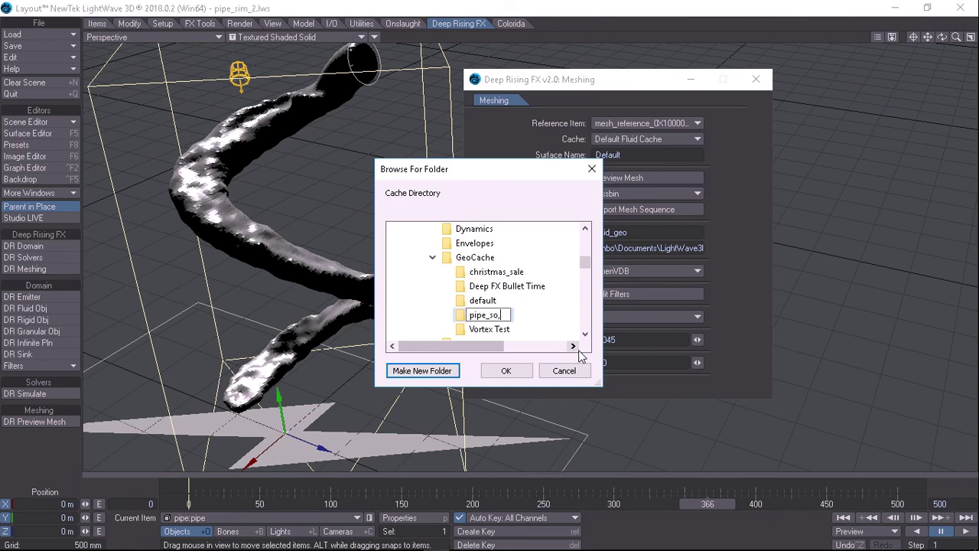
key(BackSpace)
text(im)
key(BackSpace)
key(BackSpace)
text(im_mesh)
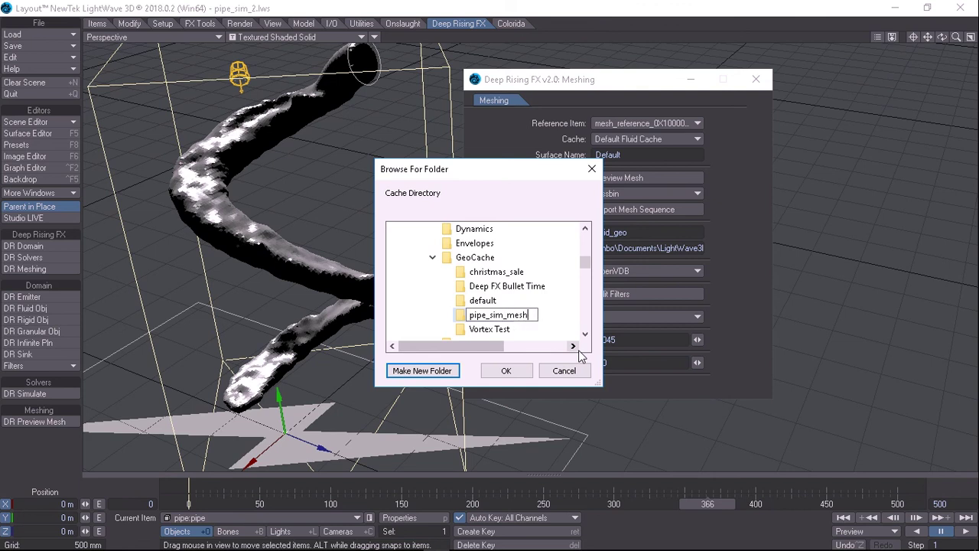